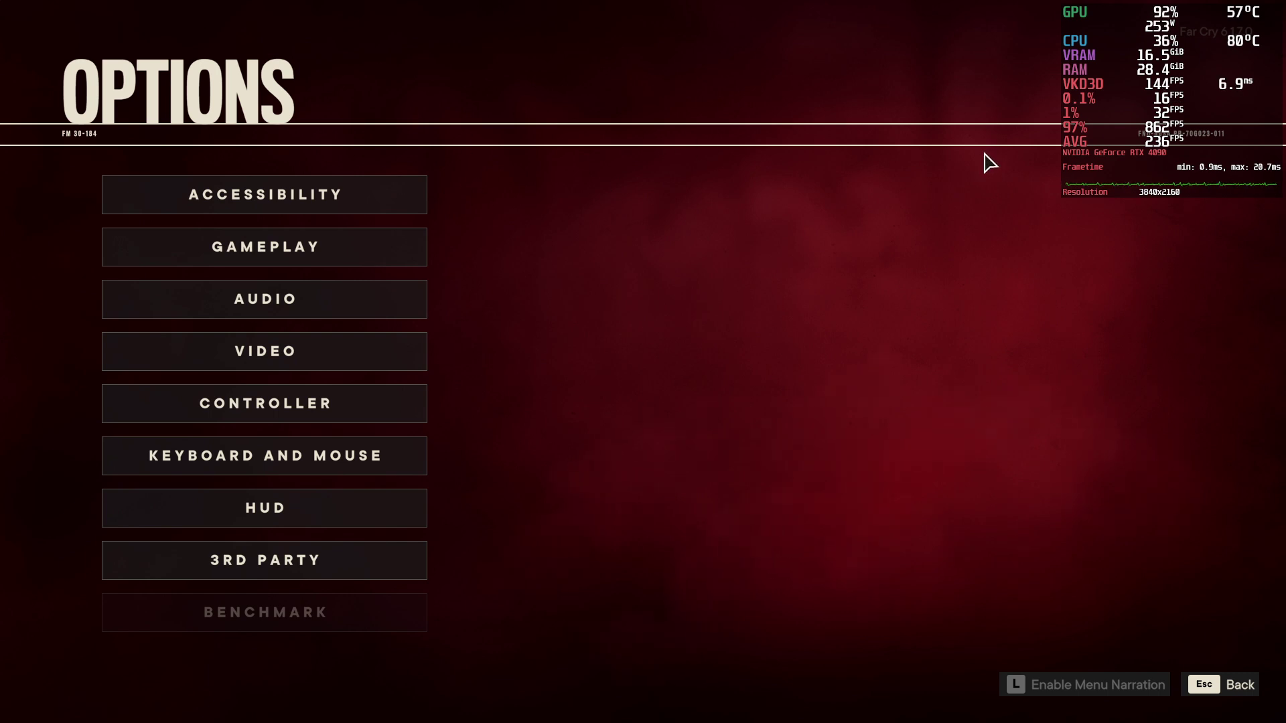
# Step: Open a terminal over the game and load .config/MangoHud/MangoHud.conf in nano
pyautogui.hotkey('ctrl', 'alt', 't')
pyautogui.moveTo(593, 40); pyautogui.dragTo(1004, 339)
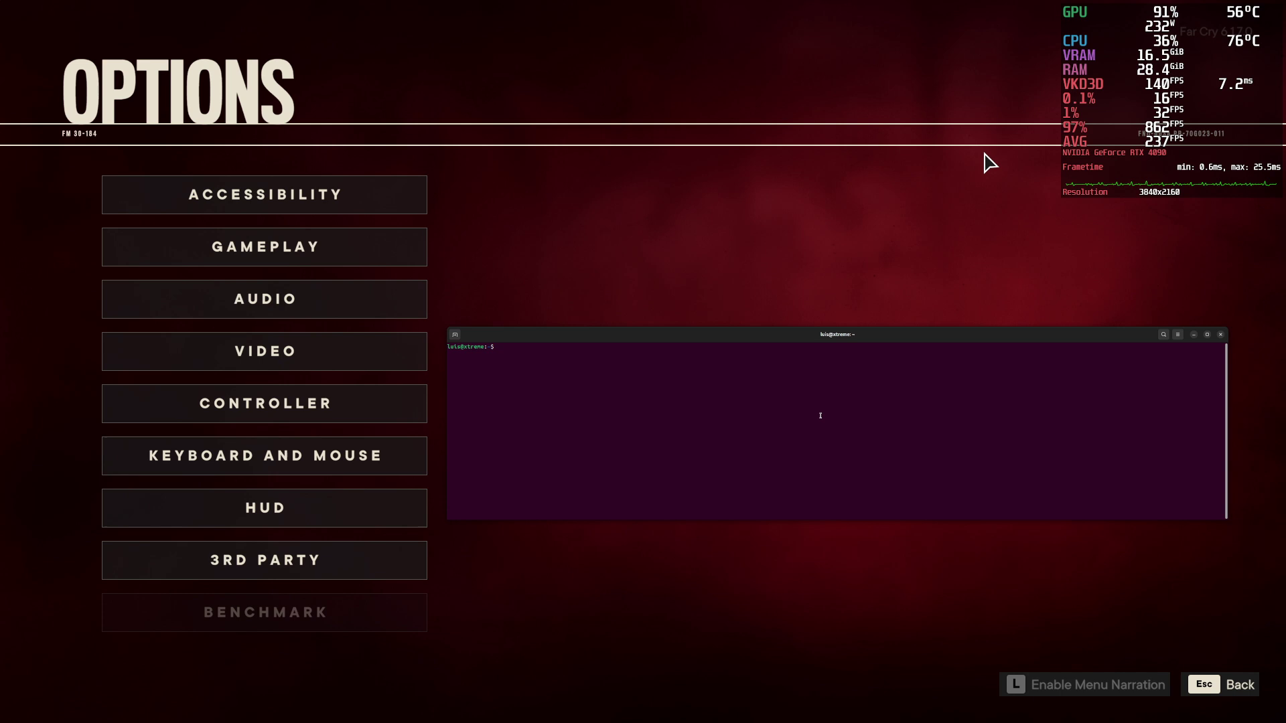
pyautogui.write('nano .config/man')
pyautogui.press('Tab')
pyautogui.press('Tab')
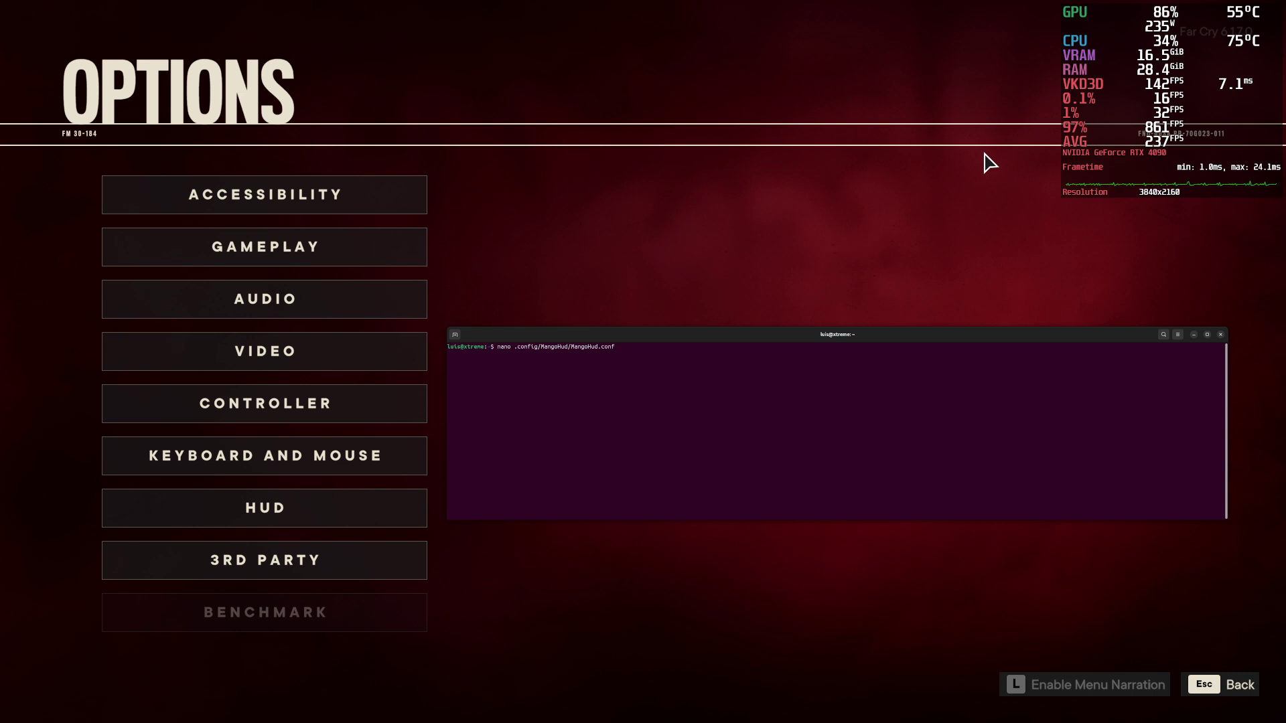
pyautogui.press('Return')
# Step: Insert the line core_load=1 at the beginning of the configuration, above cpu_temp=1
pyautogui.press('Down')
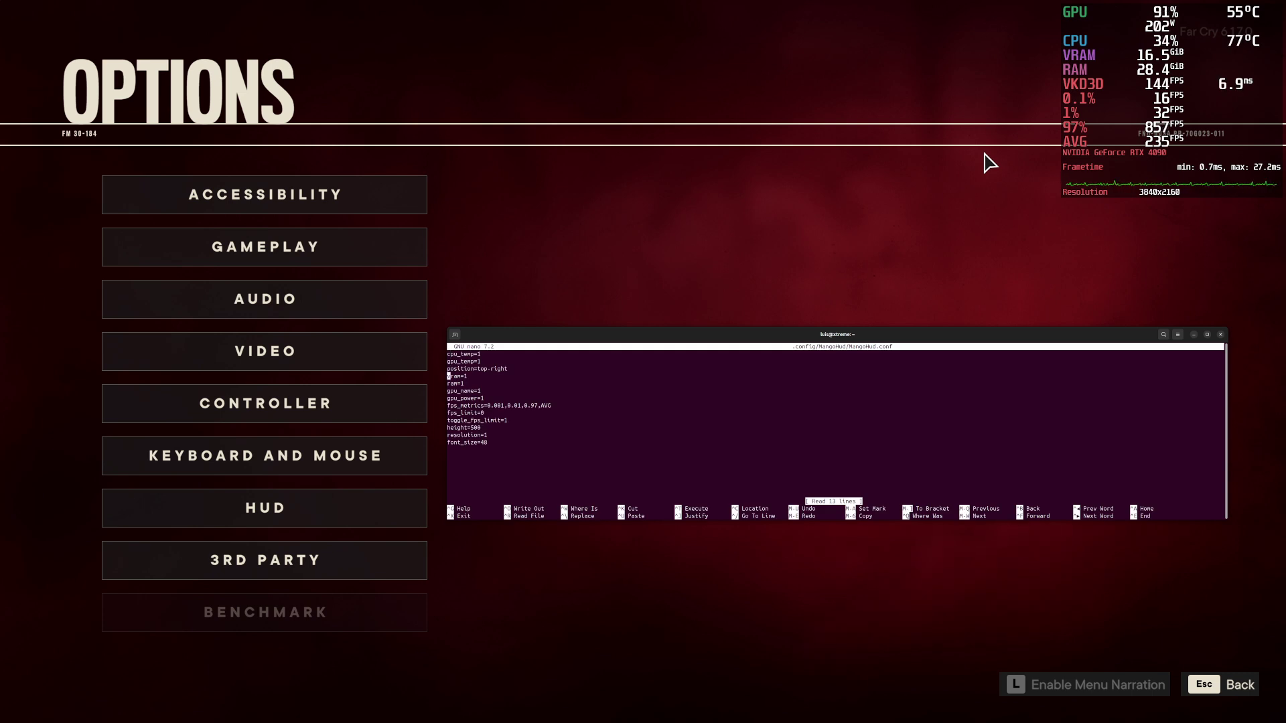
pyautogui.press('Up')
pyautogui.press('Up')
pyautogui.press('Up')
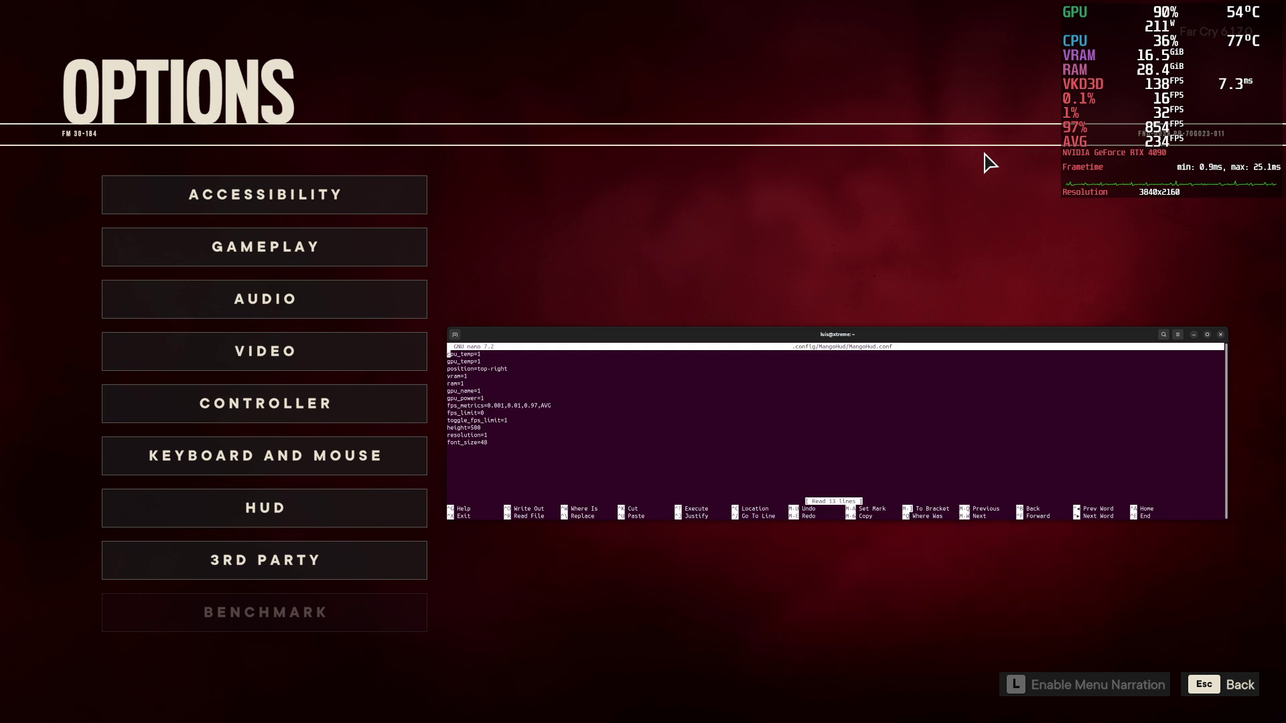
pyautogui.press('Return')
pyautogui.write('cor')
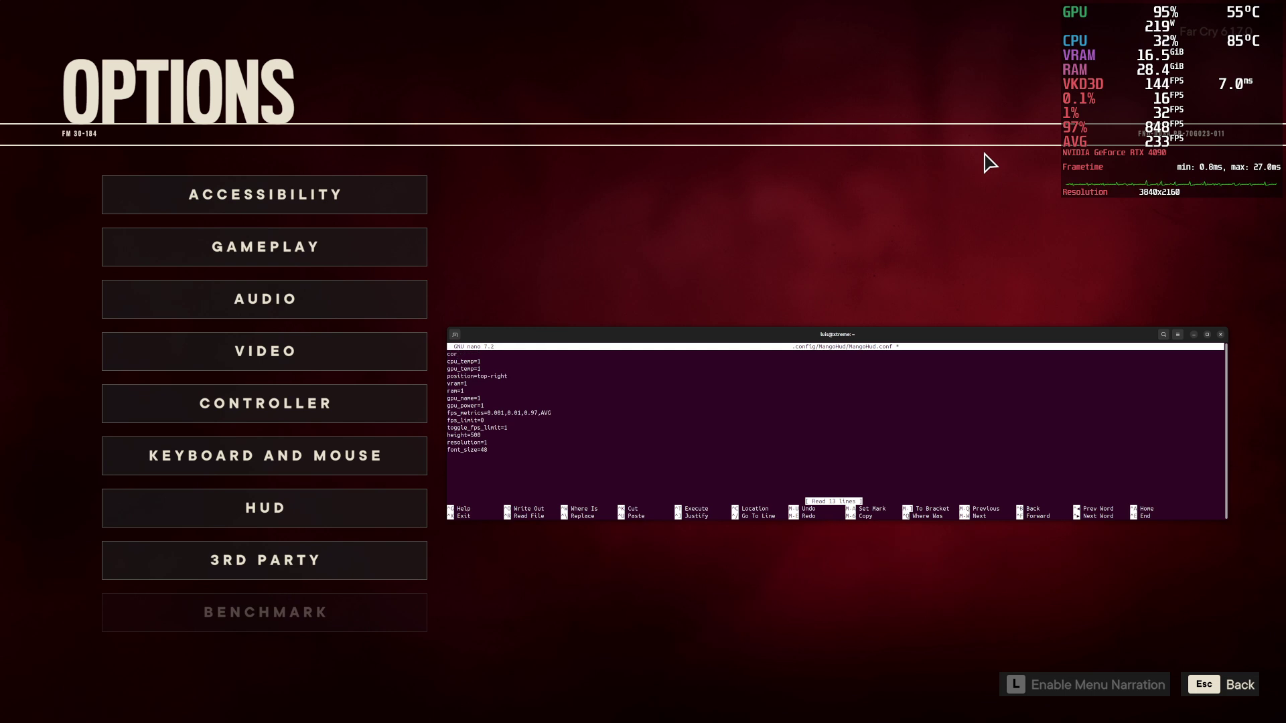
pyautogui.write('e_load=1')
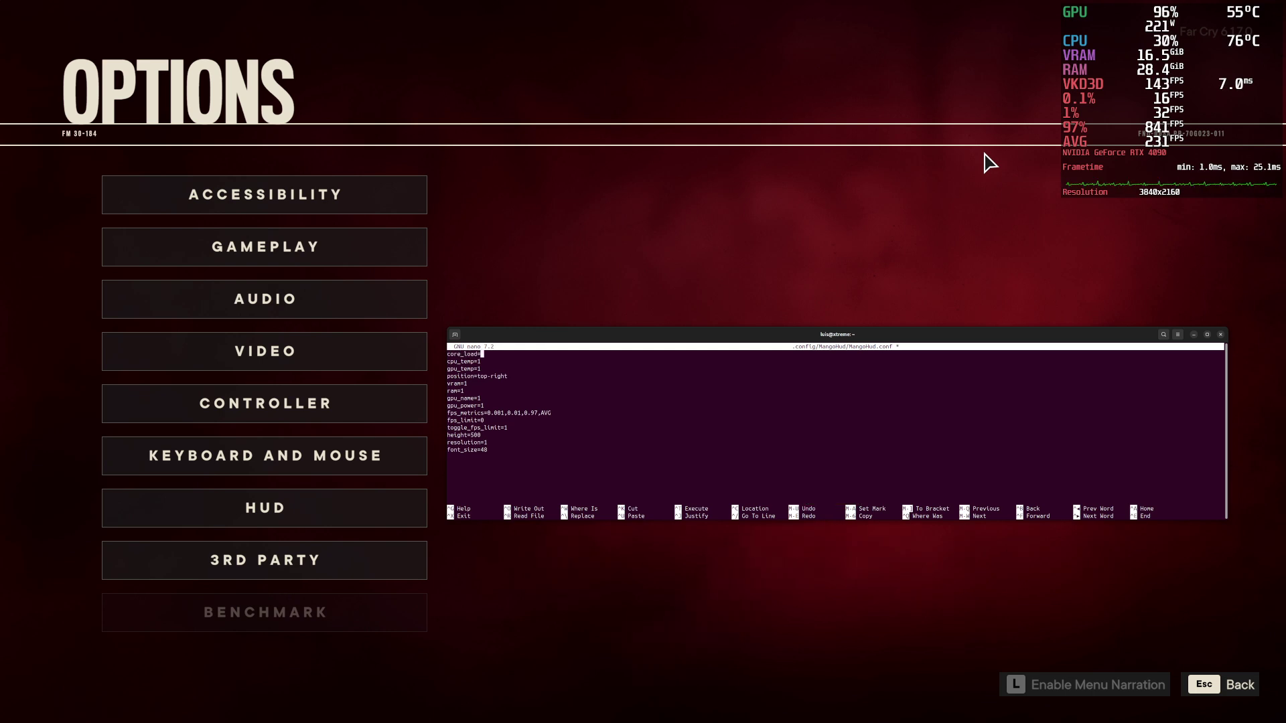
# Step: Review the remaining overlay settings in the configuration, from cpu_temp to the last lines
pyautogui.press('Down')
pyautogui.press('Down')
pyautogui.press('Down')
pyautogui.press('Down')
pyautogui.press('Down')
pyautogui.press('Down')
pyautogui.press('Down')
pyautogui.press('Down')
pyautogui.press('Down')
pyautogui.press('Down')
pyautogui.press('Down')
pyautogui.press('Up')
pyautogui.press('Up')
pyautogui.press('Up')
pyautogui.press('Up')
pyautogui.press('Up')
pyautogui.press('Up')
pyautogui.press('Up')
pyautogui.press('Up')
pyautogui.press('Up')
pyautogui.press('Up')
pyautogui.press('Up')
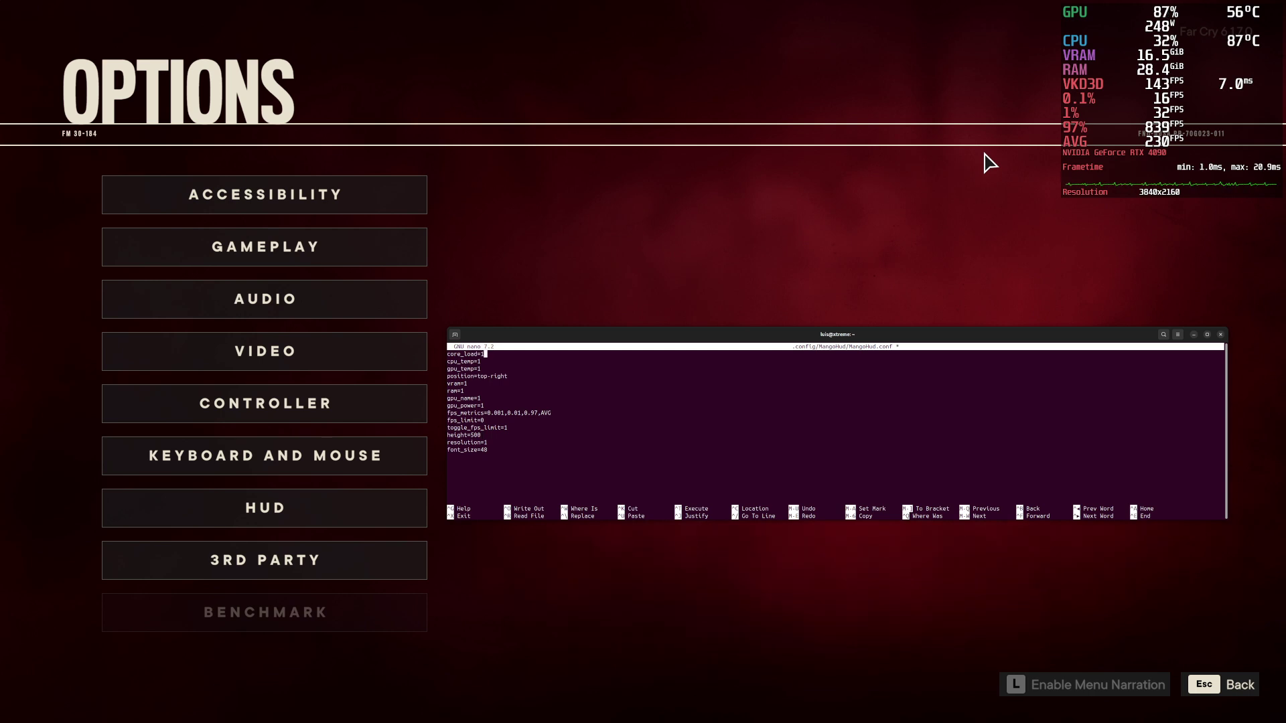
# Step: Save the MangoHud configuration, move the terminal clear of the performance overlay and exit nano
pyautogui.hotkey('ctrl', 's')
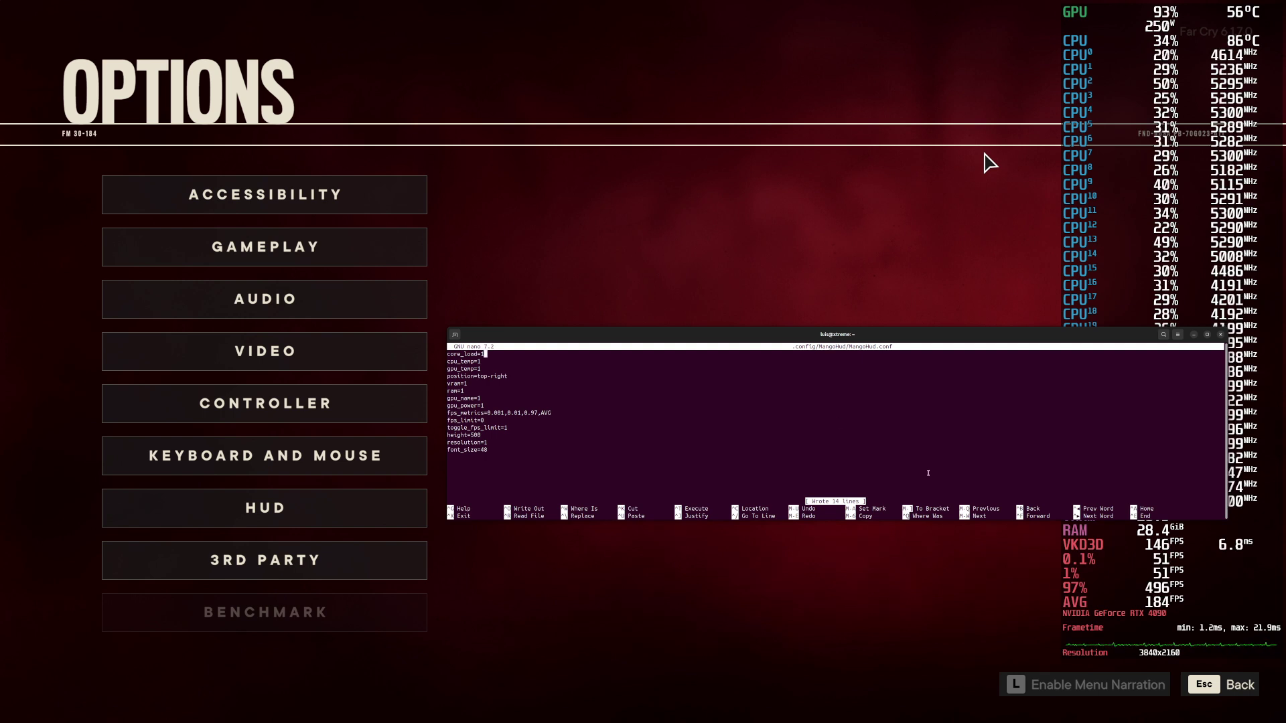
pyautogui.moveTo(974, 338); pyautogui.dragTo(770, 230)
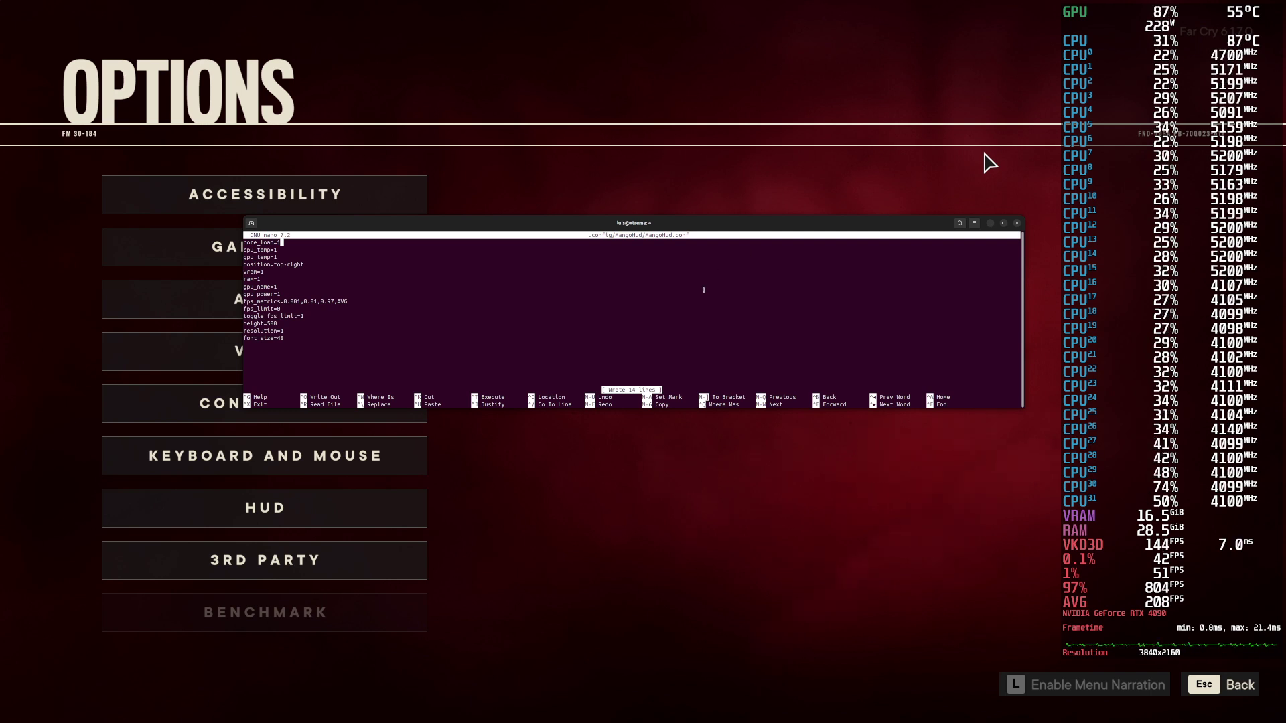
pyautogui.hotkey('ctrl', 'x')
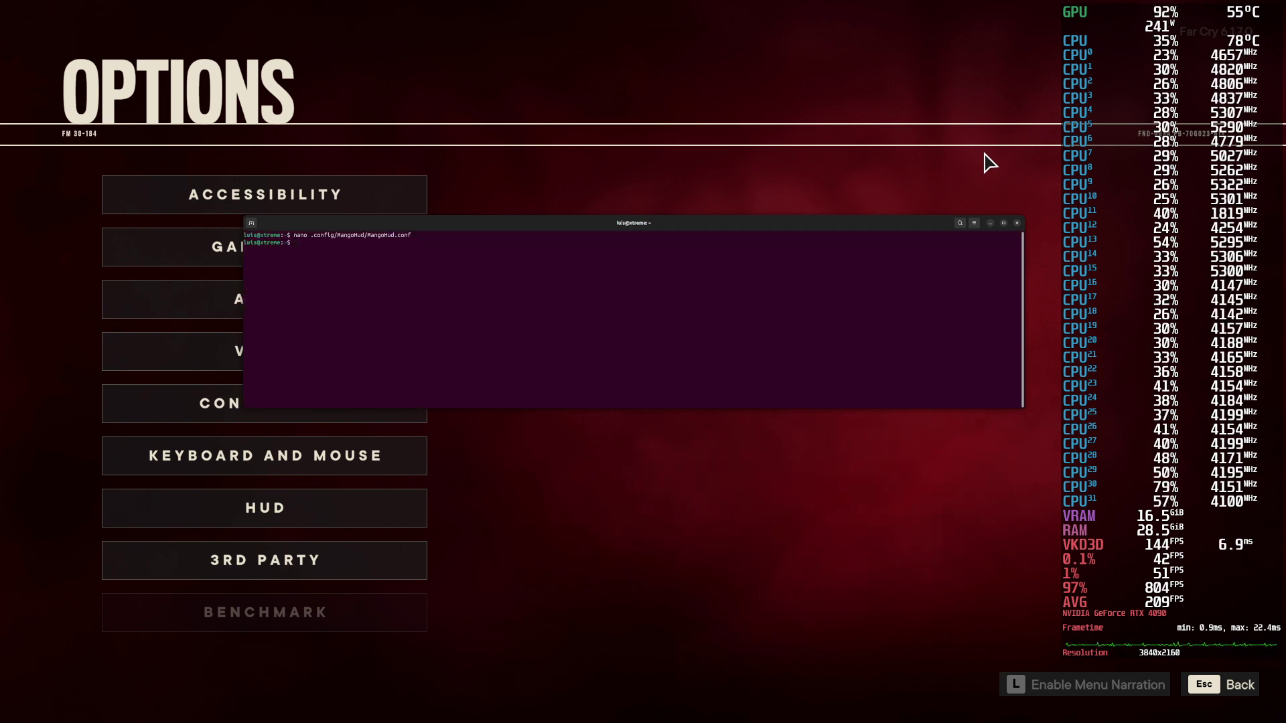
# Step: Run the sensors command and look through the per-core CPU temperatures in its output
pyautogui.write('senso')
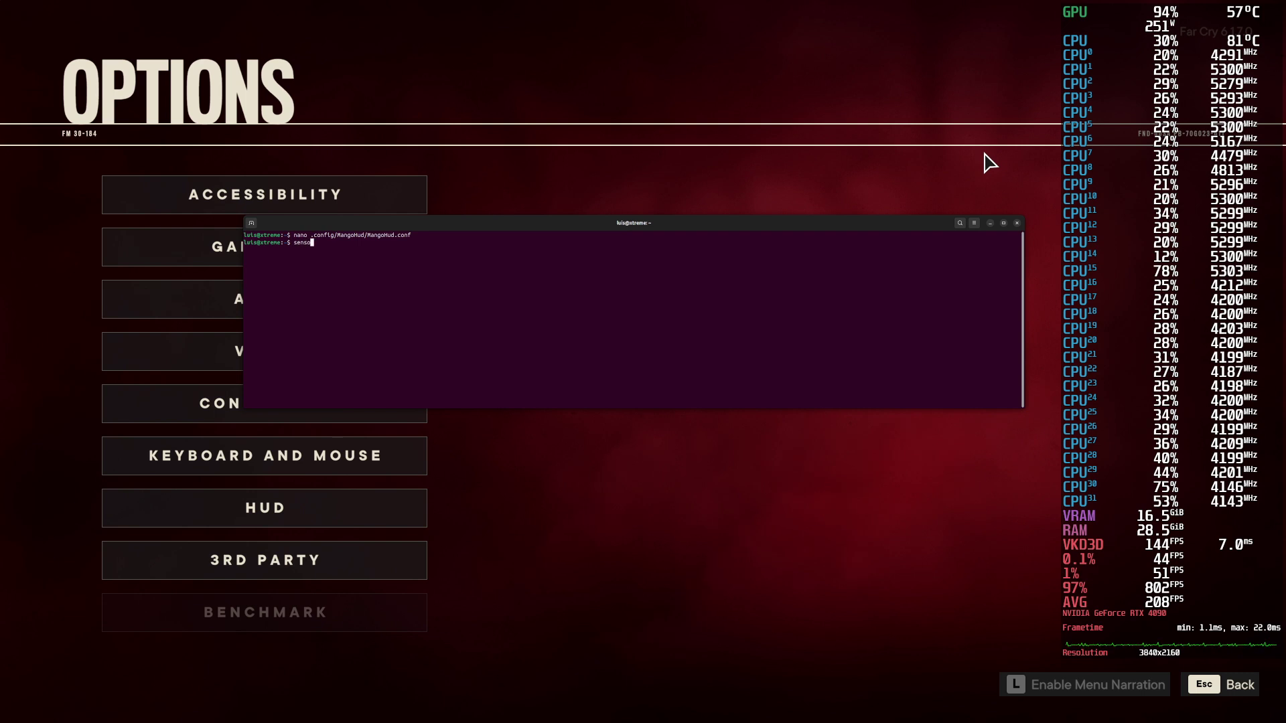
pyautogui.write('rs')
pyautogui.press('Return')
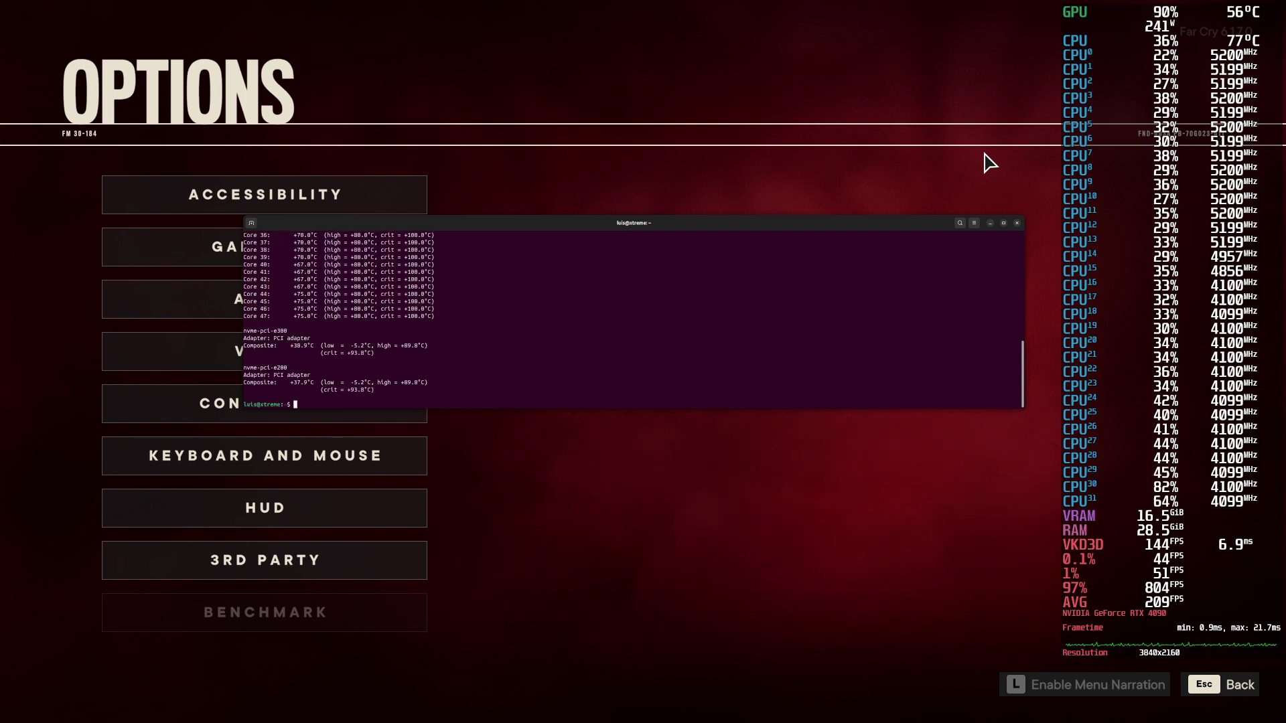
pyautogui.scroll(7, 536, 302)
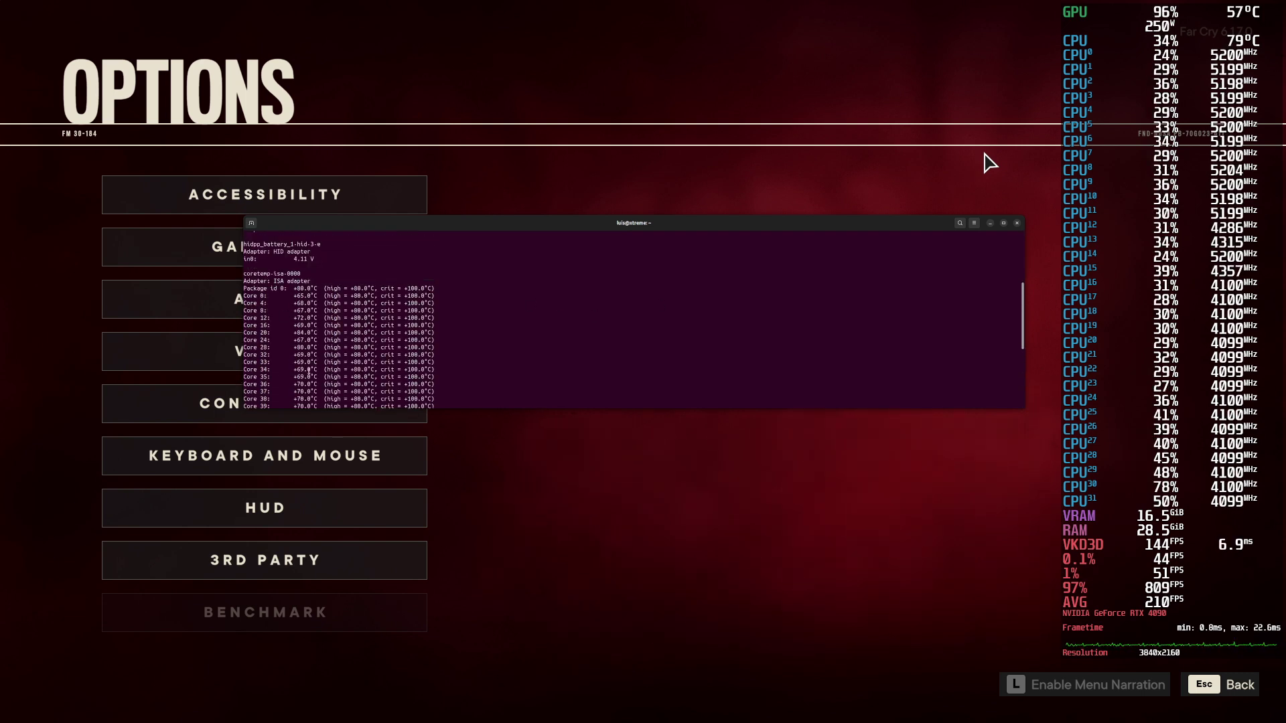
pyautogui.scroll(-2, 322, 335)
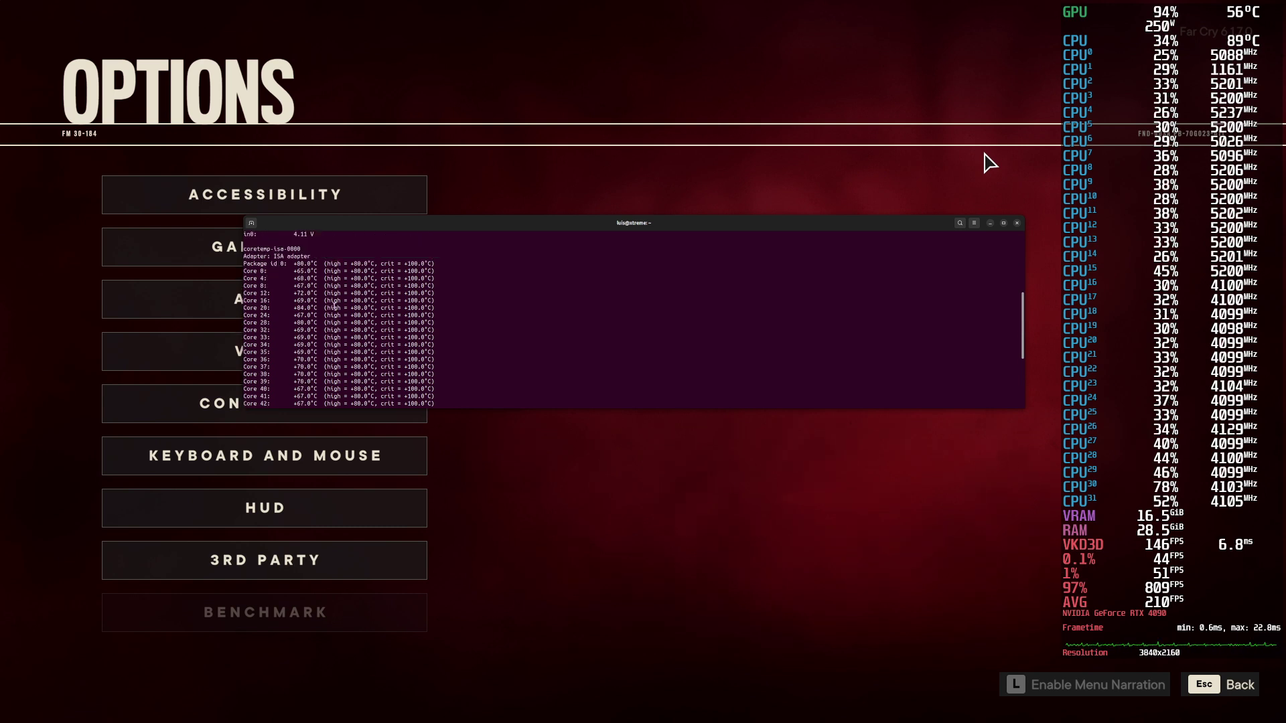
pyautogui.moveTo(335, 305); pyautogui.dragTo(421, 310)
pyautogui.scroll(-1, 911, 320)
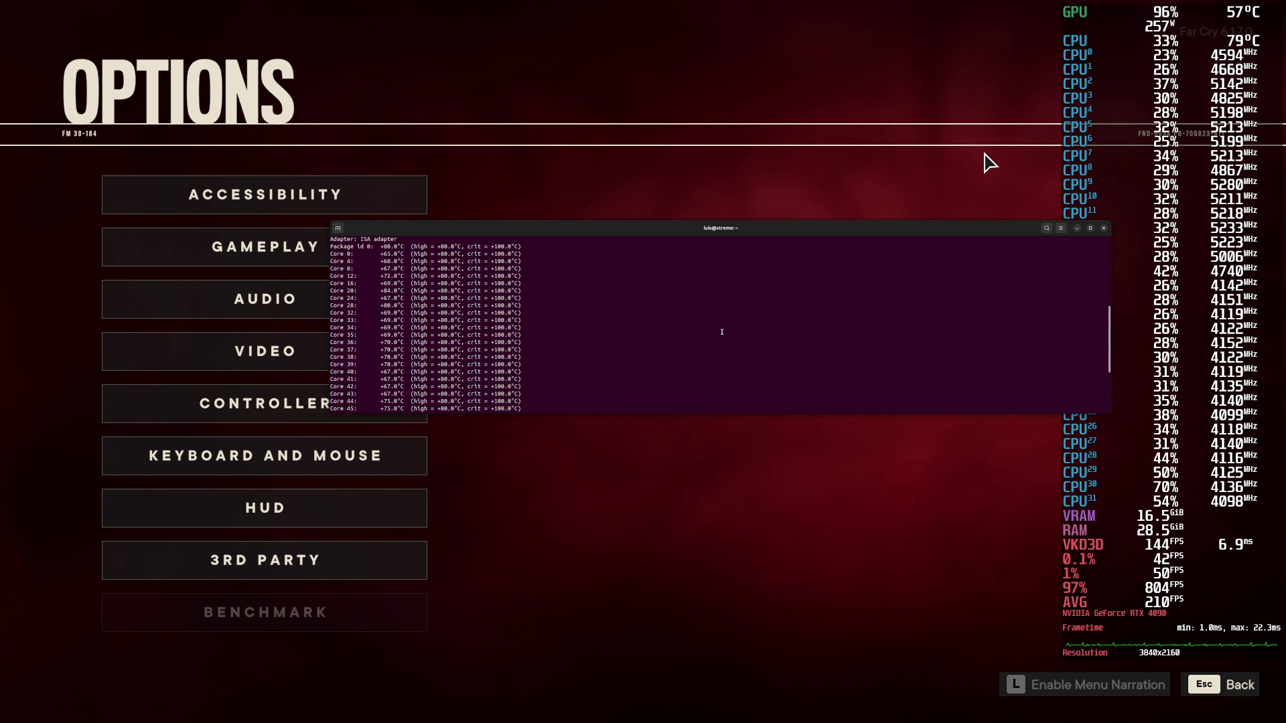
pyautogui.scroll(-5, 722, 331)
# Step: Run watch -n1 "sensors | grep 'Core'" to refresh the core temperatures every second
pyautogui.write('wa')
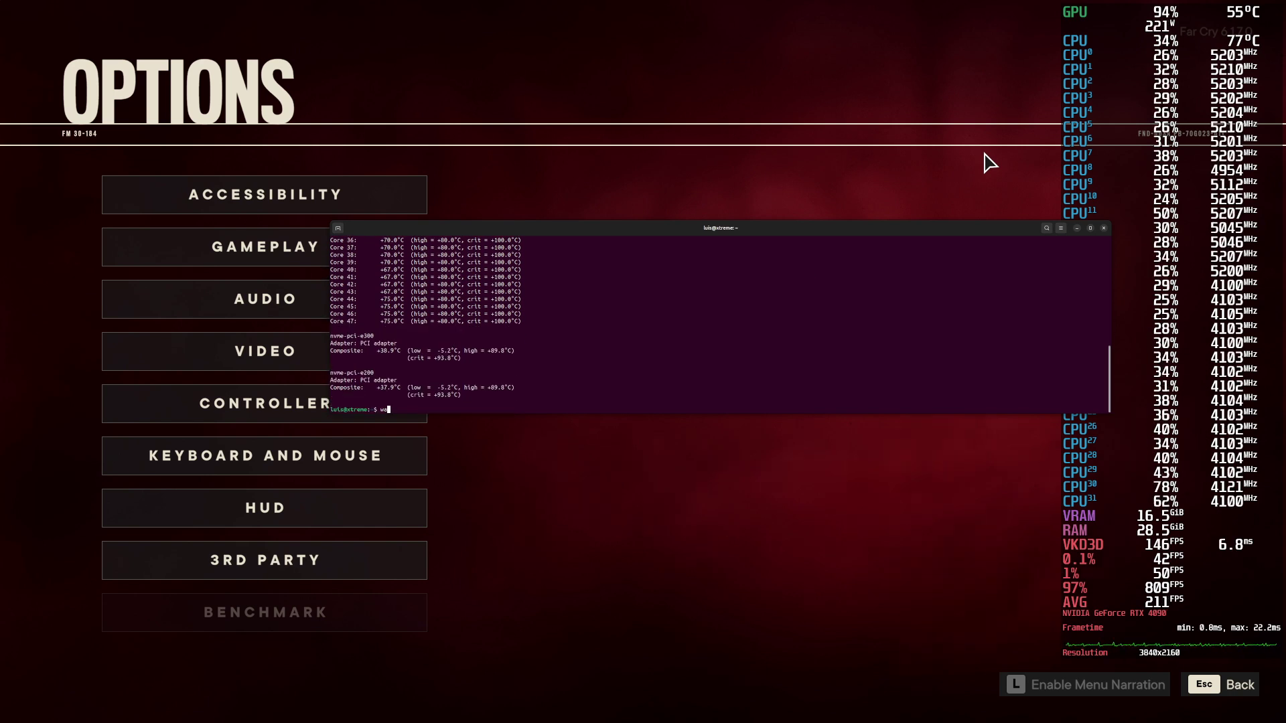
pyautogui.write('tch -n1')
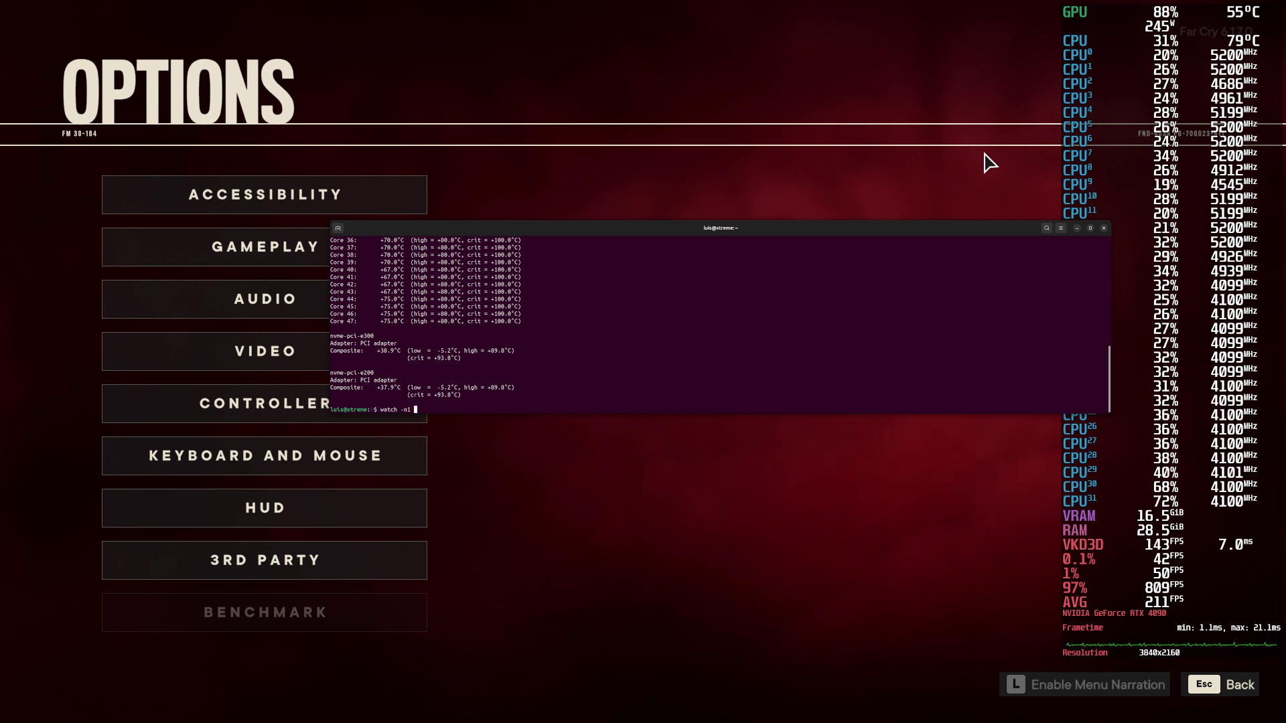
pyautogui.write(' "snsors')
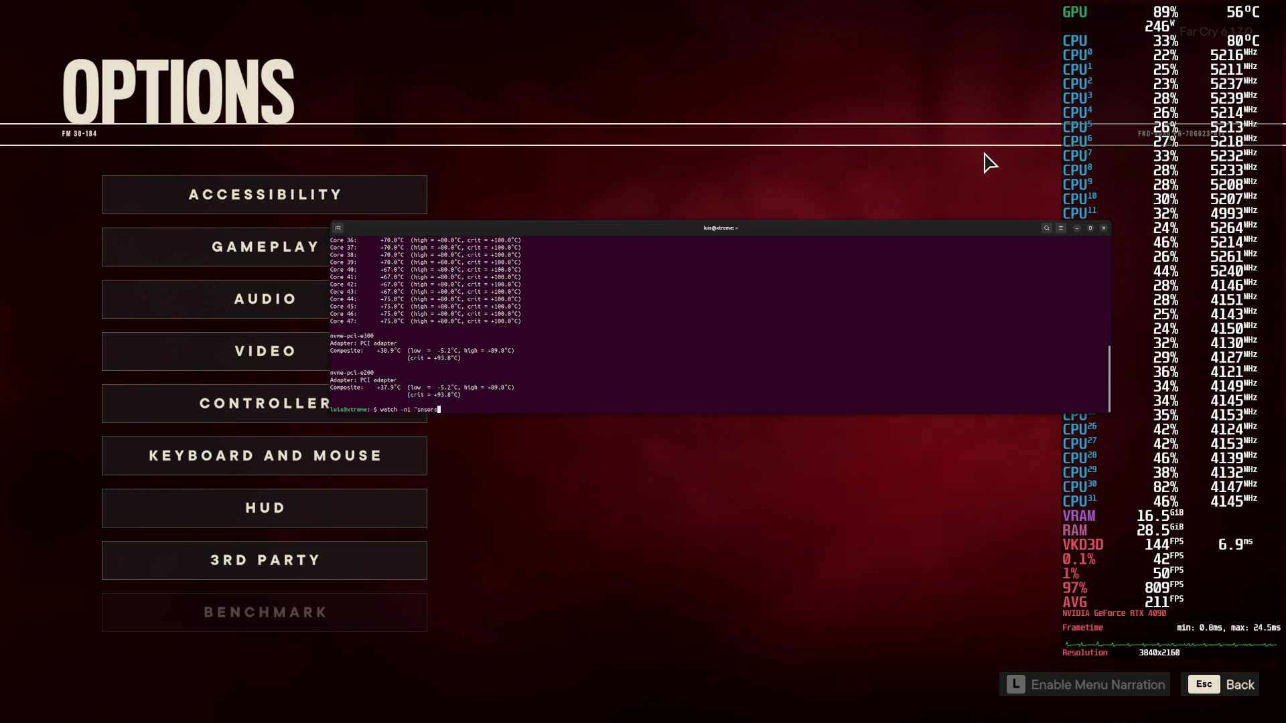
pyautogui.press('BackSpace')
pyautogui.press('BackSpace')
pyautogui.press('BackSpace')
pyautogui.press('BackSpace')
pyautogui.press('BackSpace')
pyautogui.write('ensors')
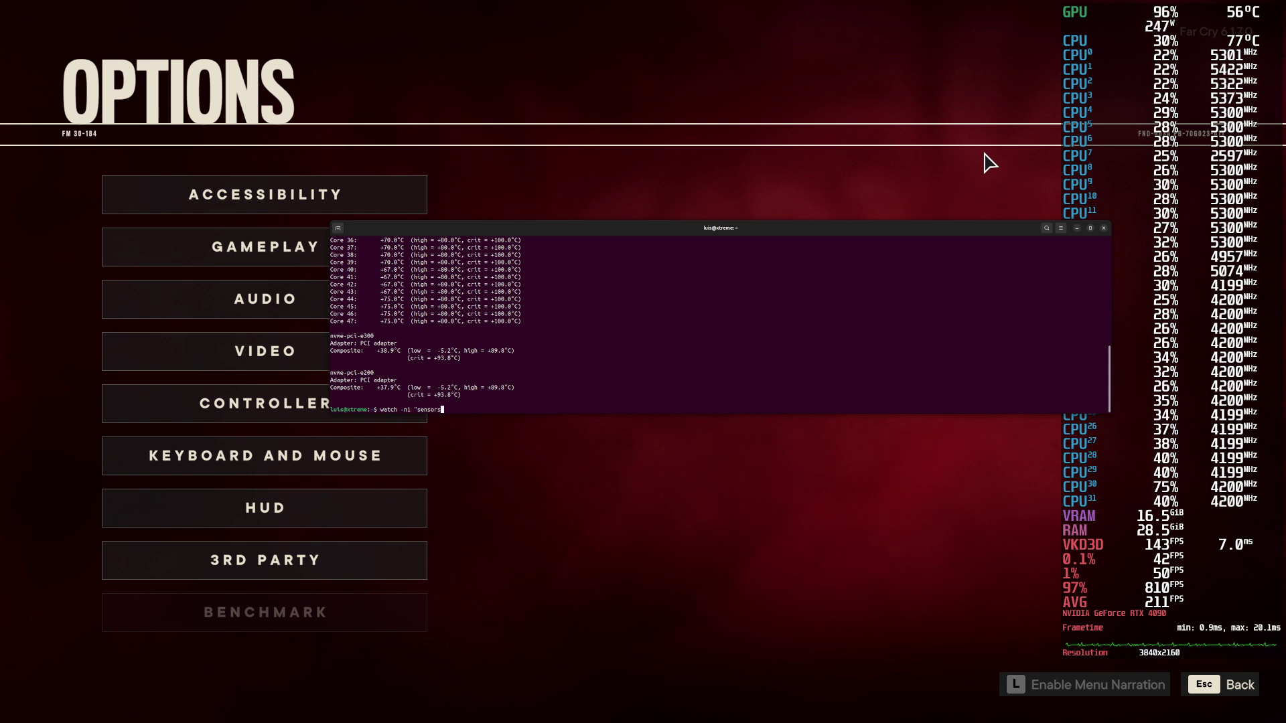
pyautogui.write(' | grep ')
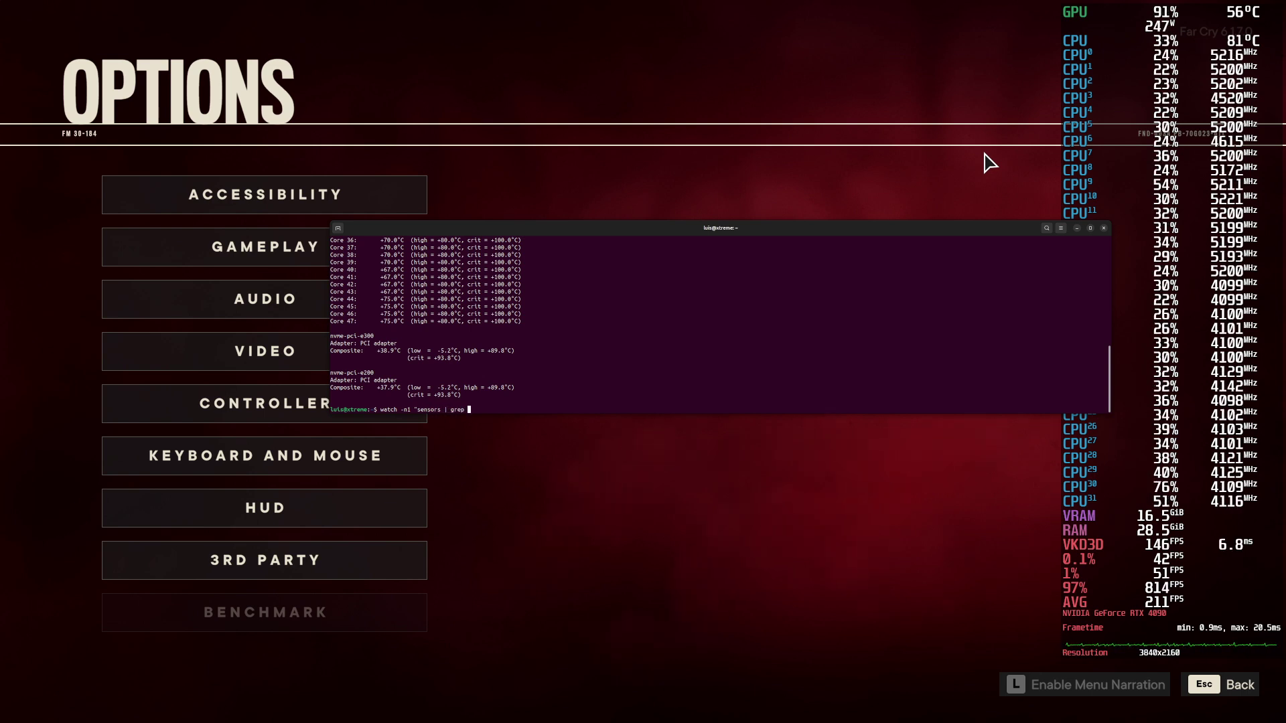
pyautogui.write("'Core")
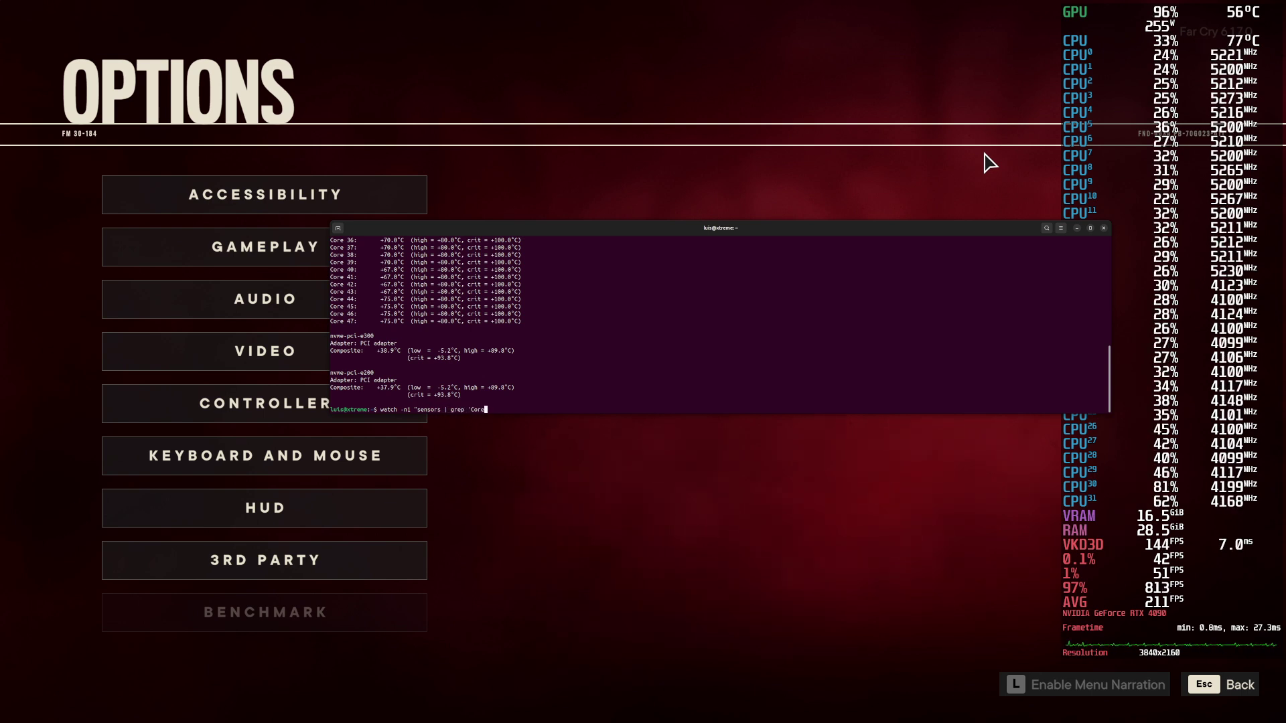
pyautogui.moveTo(487, 333); pyautogui.dragTo(487, 385)
pyautogui.click(487, 374)
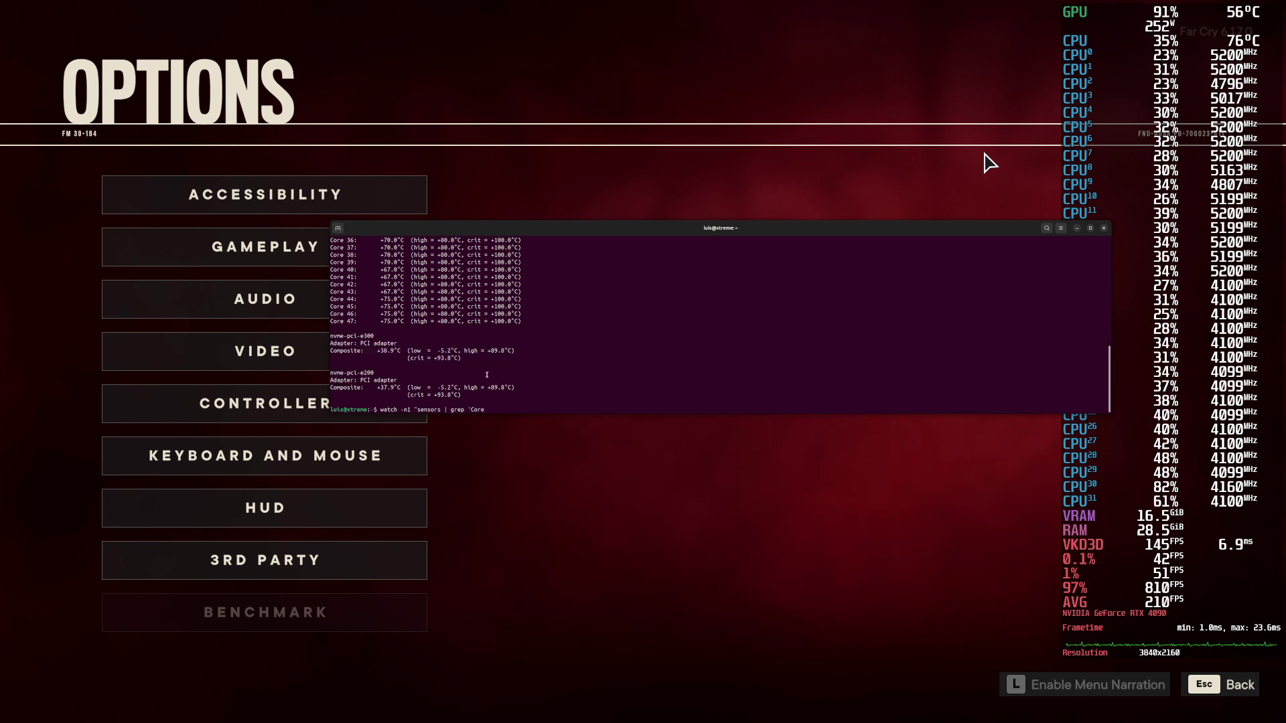
pyautogui.write("'")
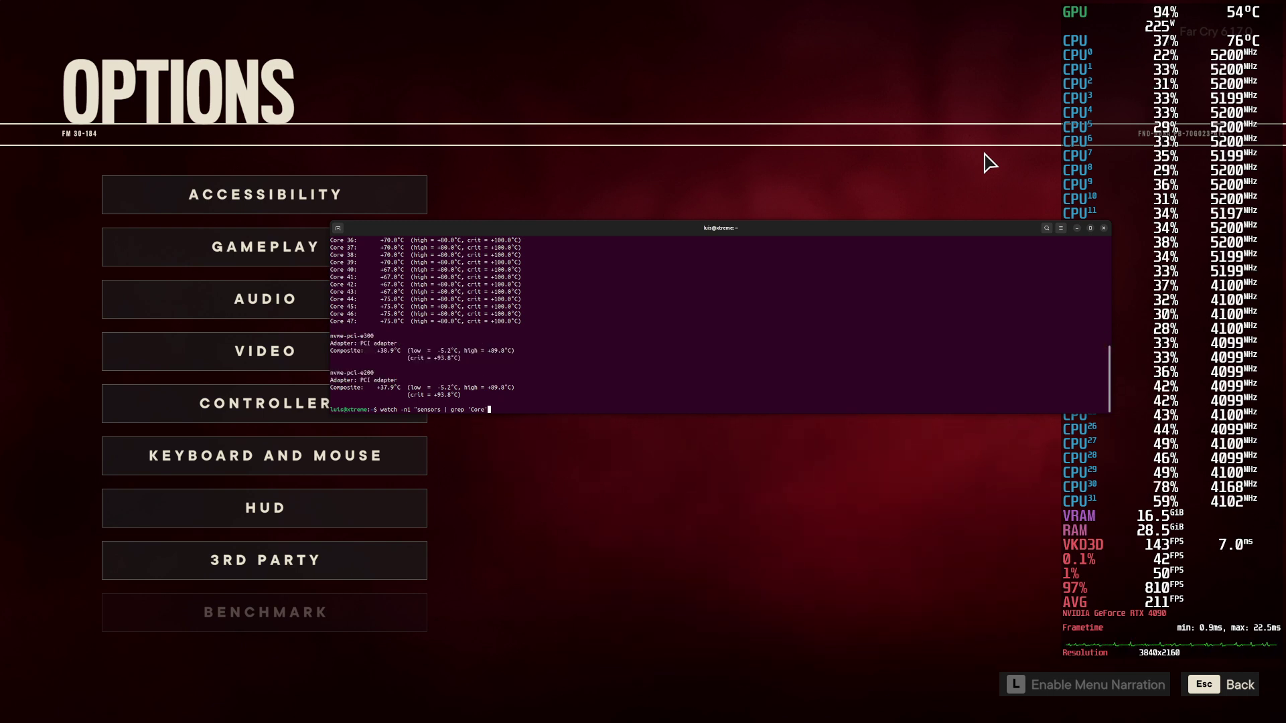
pyautogui.write('"')
pyautogui.press('Return')
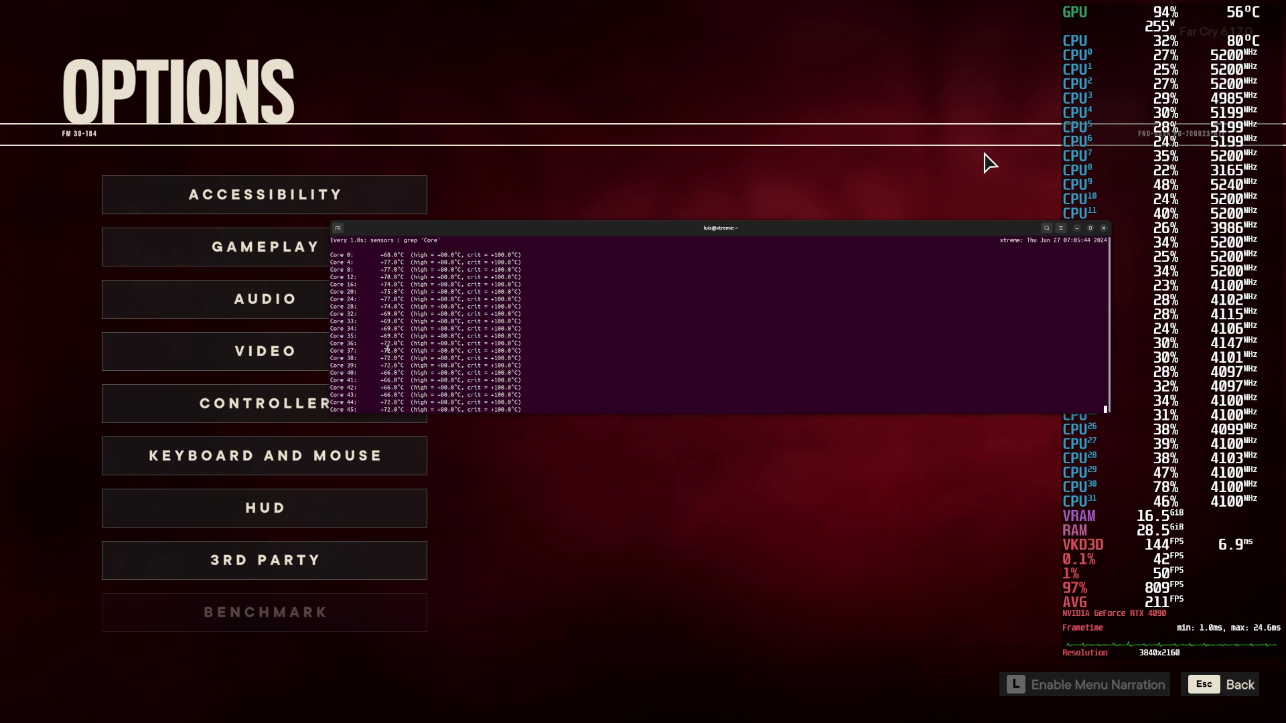
# Step: Resize the terminal to fit the core temperature list, place it beside the performance overlay and keep it always on top
pyautogui.moveTo(580, 414); pyautogui.dragTo(578, 439)
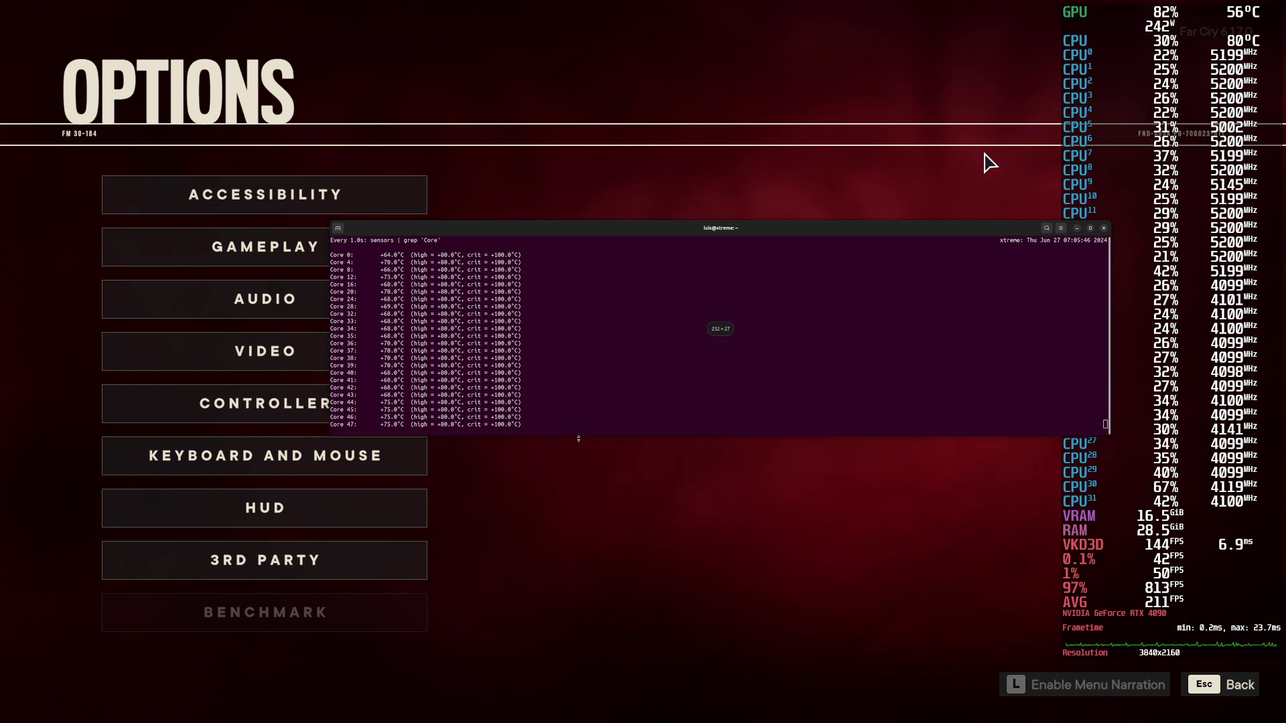
pyautogui.moveTo(626, 231); pyautogui.dragTo(552, 244)
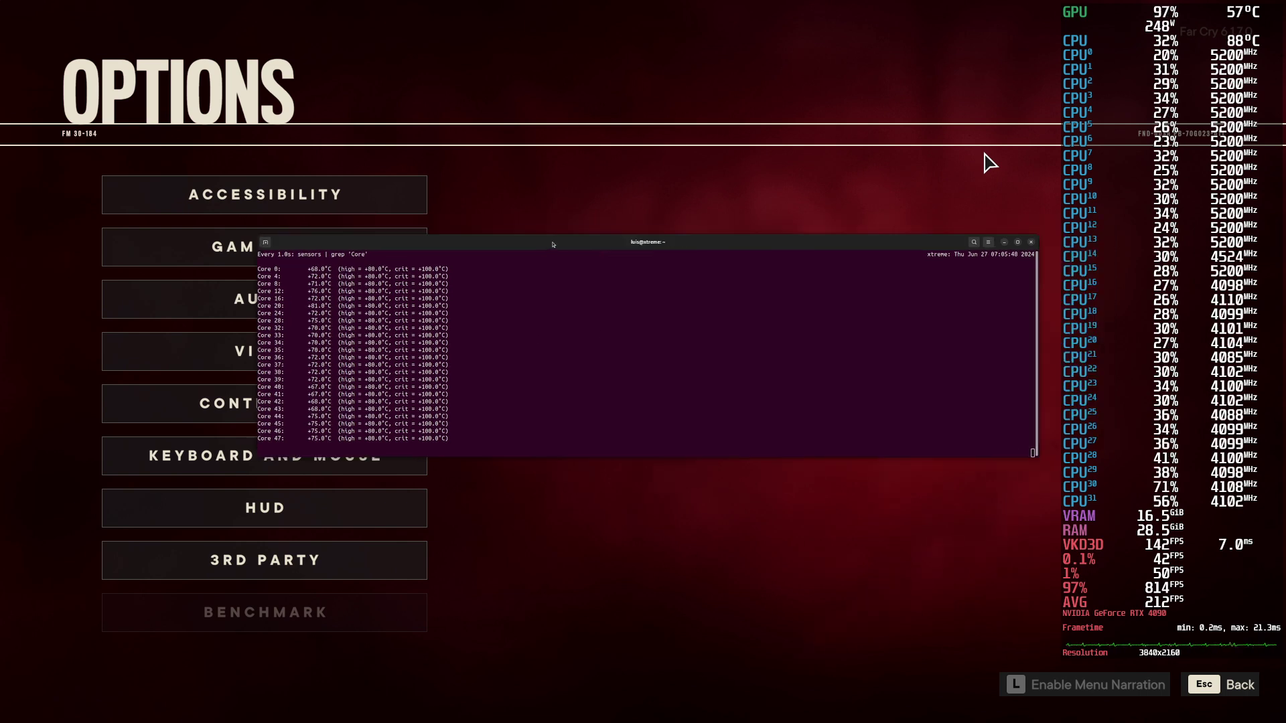
pyautogui.moveTo(1036, 326); pyautogui.dragTo(494, 326)
pyautogui.moveTo(435, 248); pyautogui.dragTo(955, 39)
pyautogui.rightClick(919, 234)
pyautogui.click(946, 304)
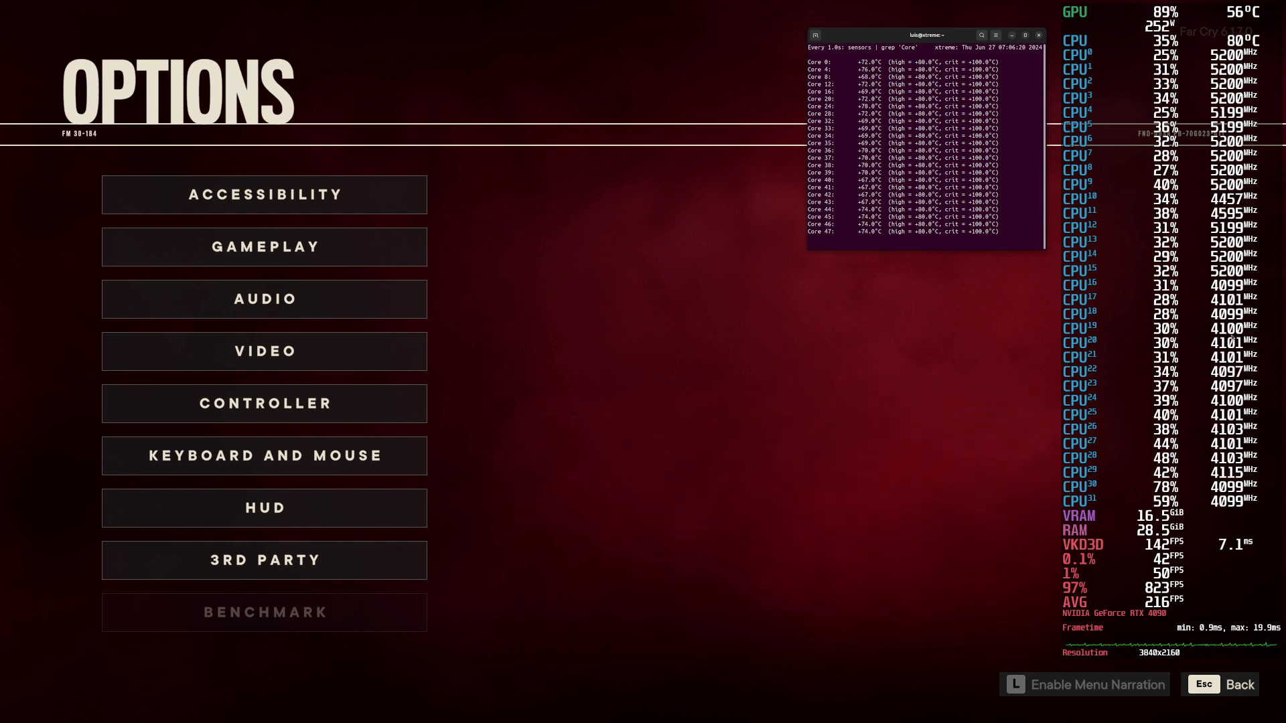
# Step: Turn off CPU Boost in the system quick settings, authorising the change with the account password
pyautogui.press('super')
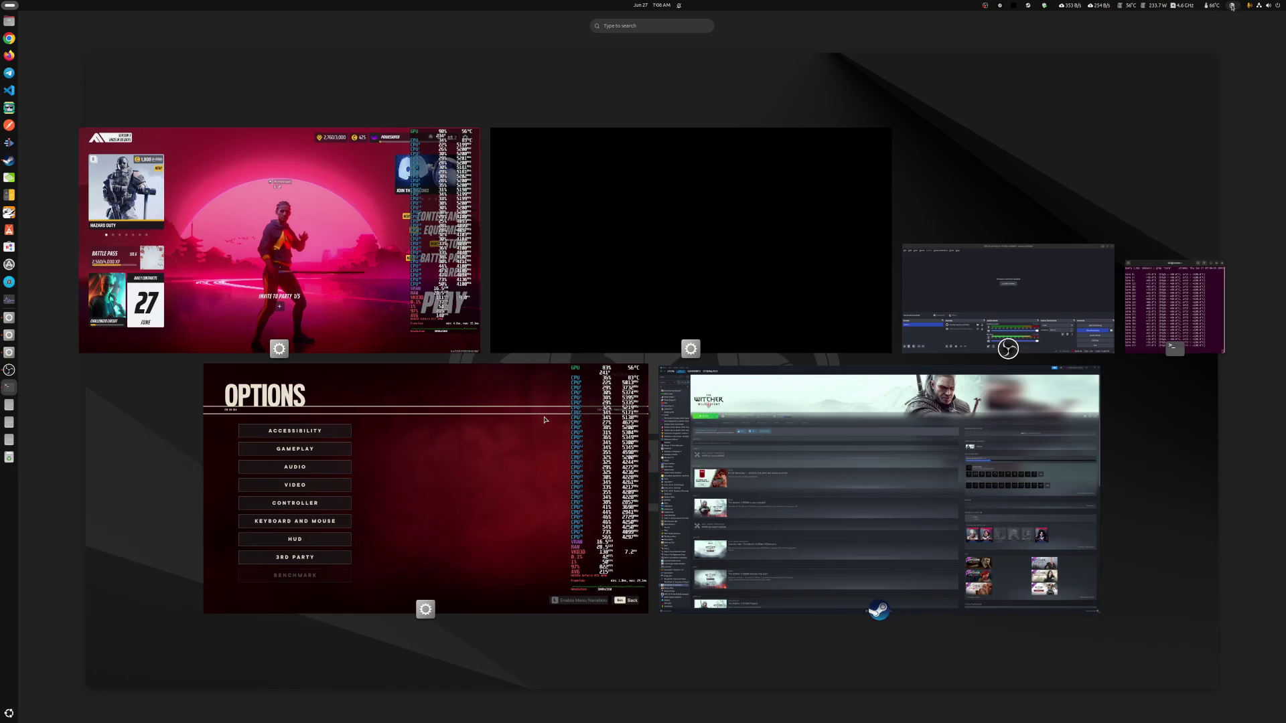
pyautogui.press('super+s')
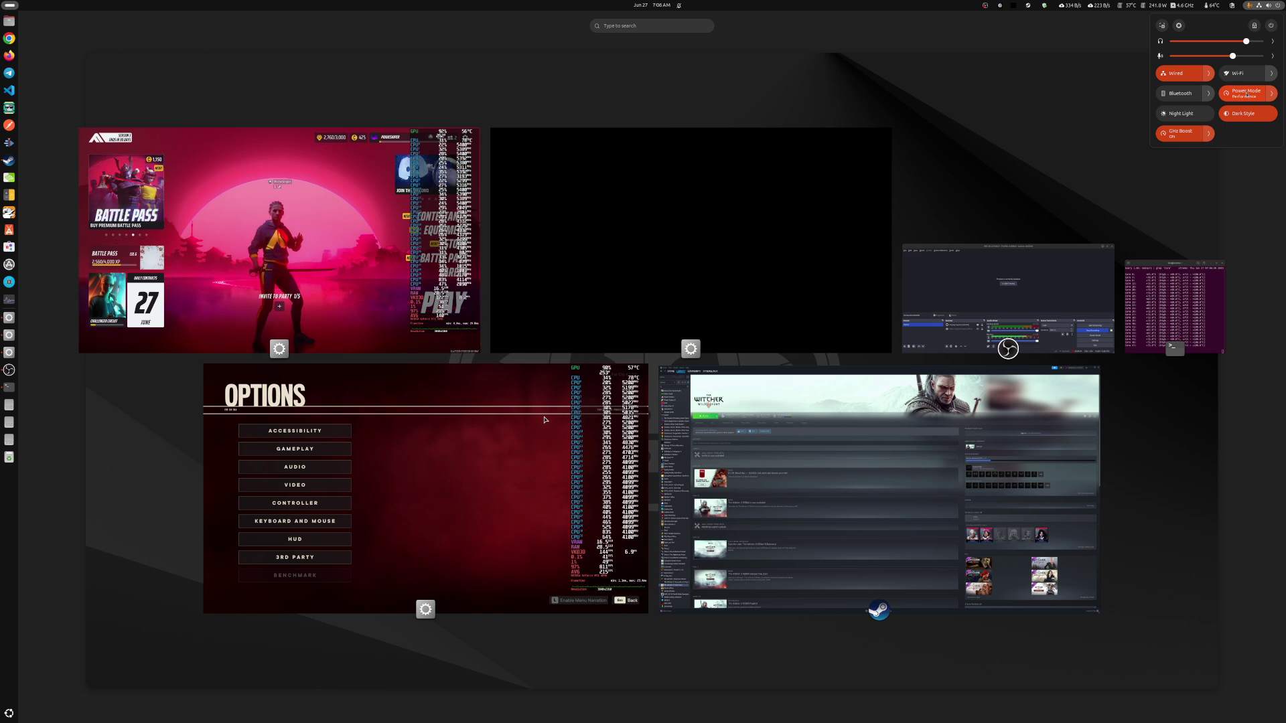
pyautogui.click(1175, 134)
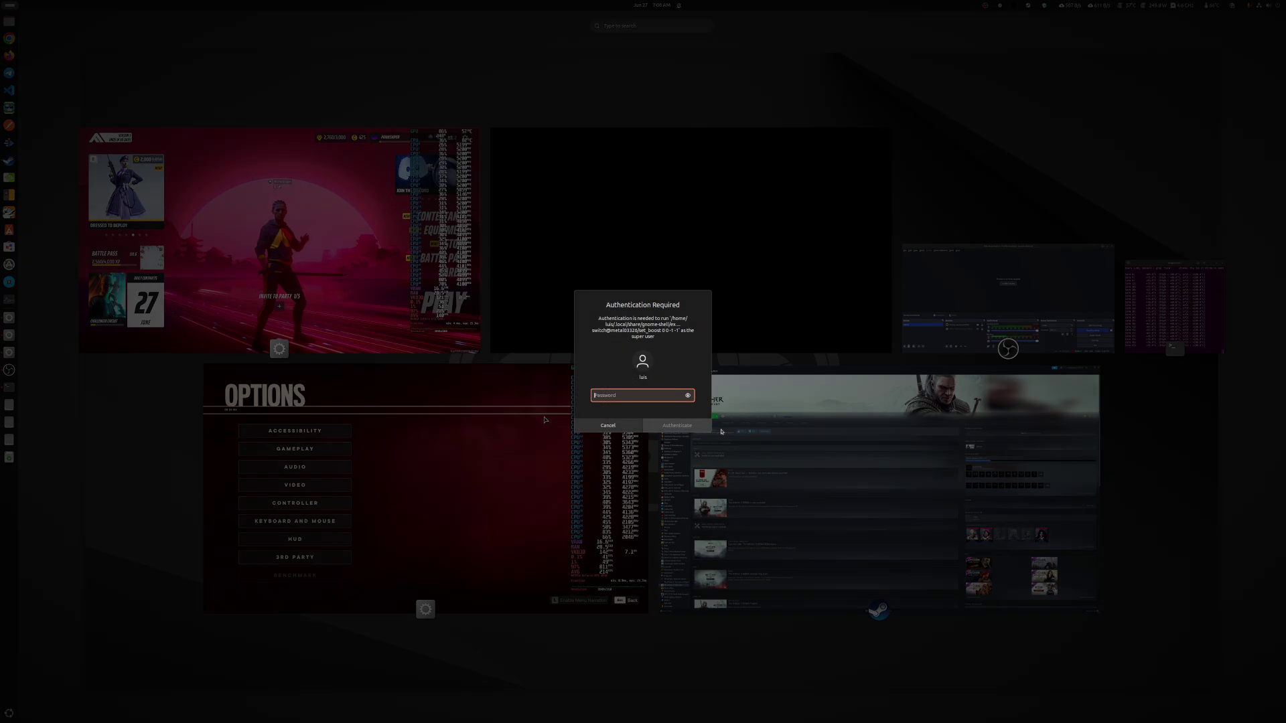
pyautogui.click(684, 428)
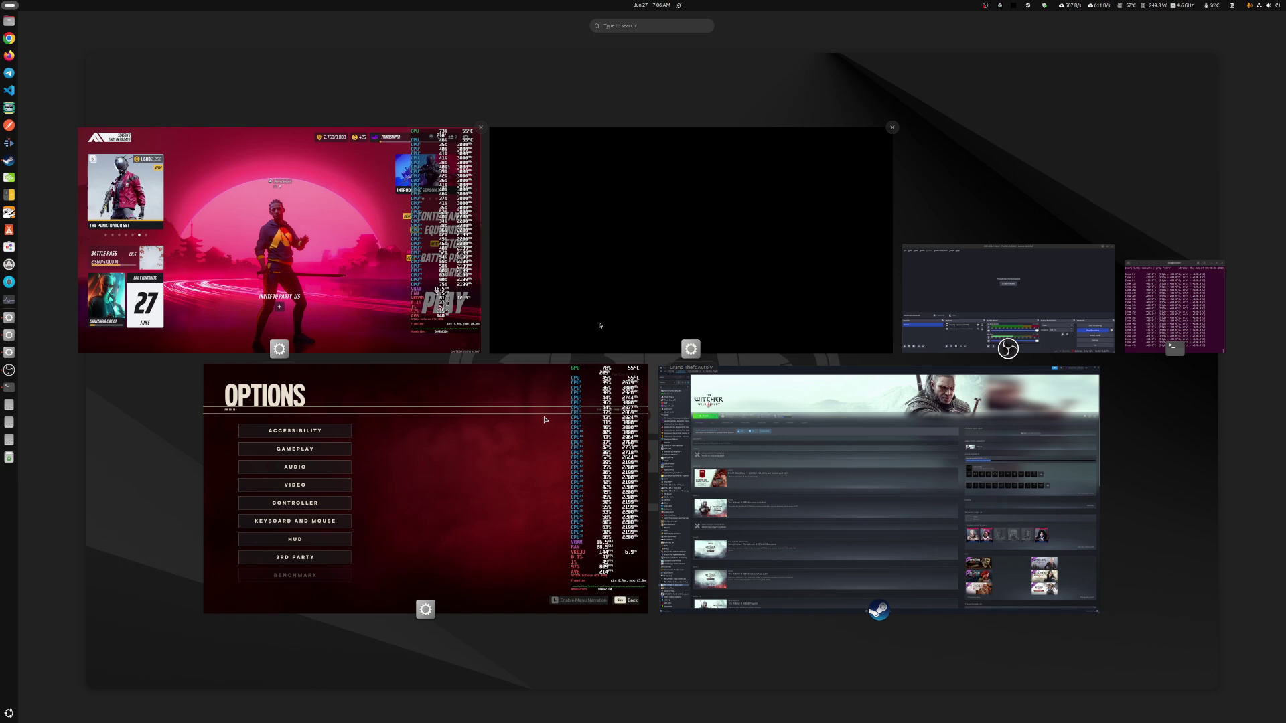
# Step: Return to the Far Cry 6 options screen and switch to the battle pass game lobby to compare core clocks and temperatures
pyautogui.click(514, 504)
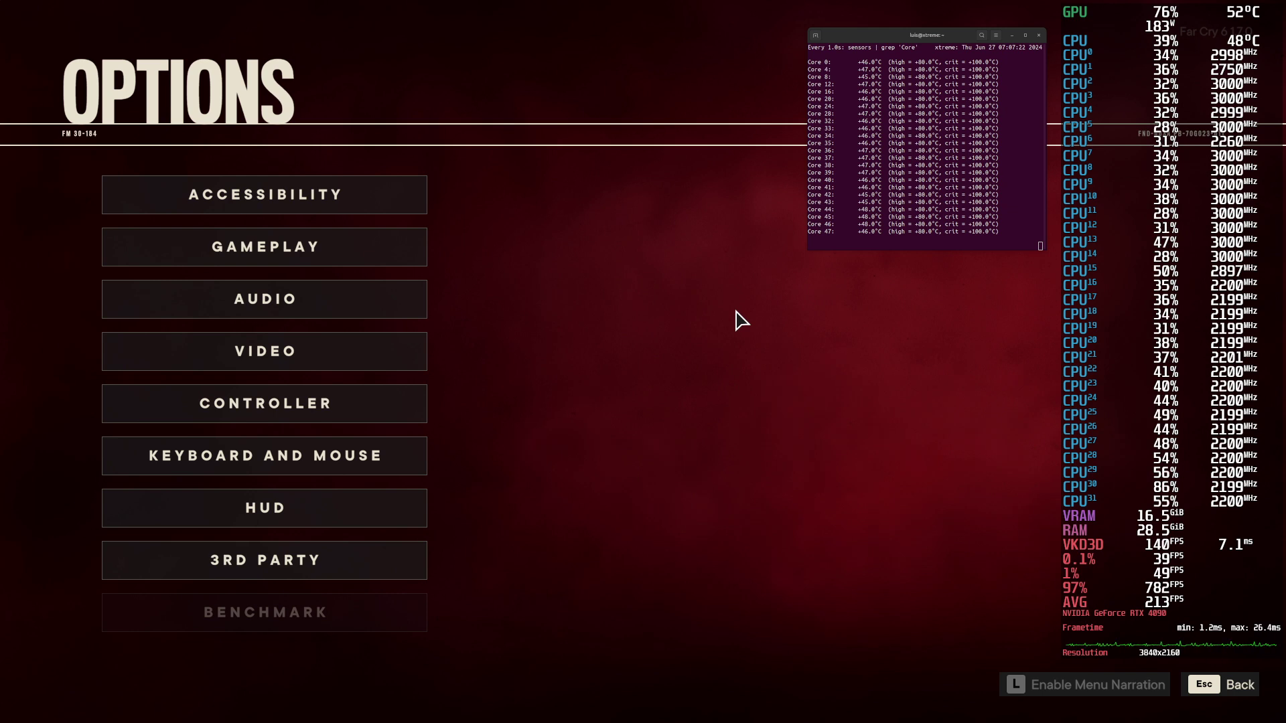
pyautogui.hotkey('alt', 'Tab')
pyautogui.hotkey('alt', 'Tab')
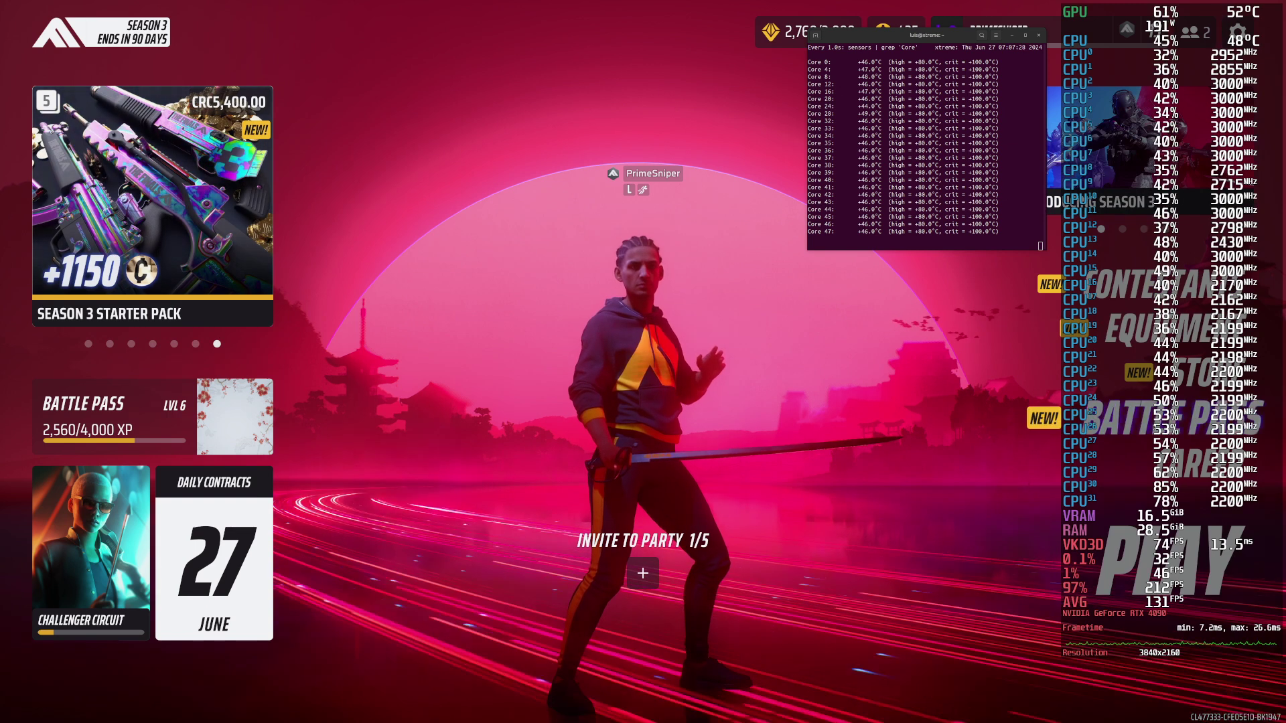
pyautogui.moveTo(588, 301)
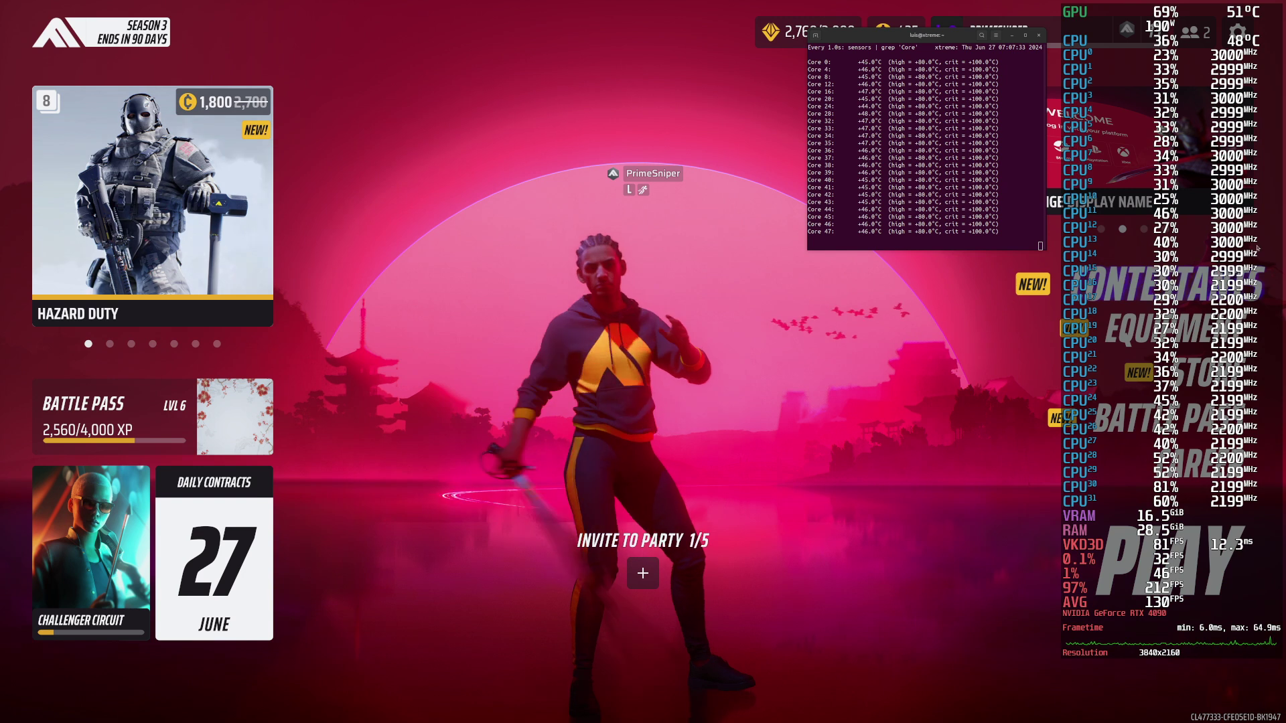
pyautogui.moveTo(753, 342)
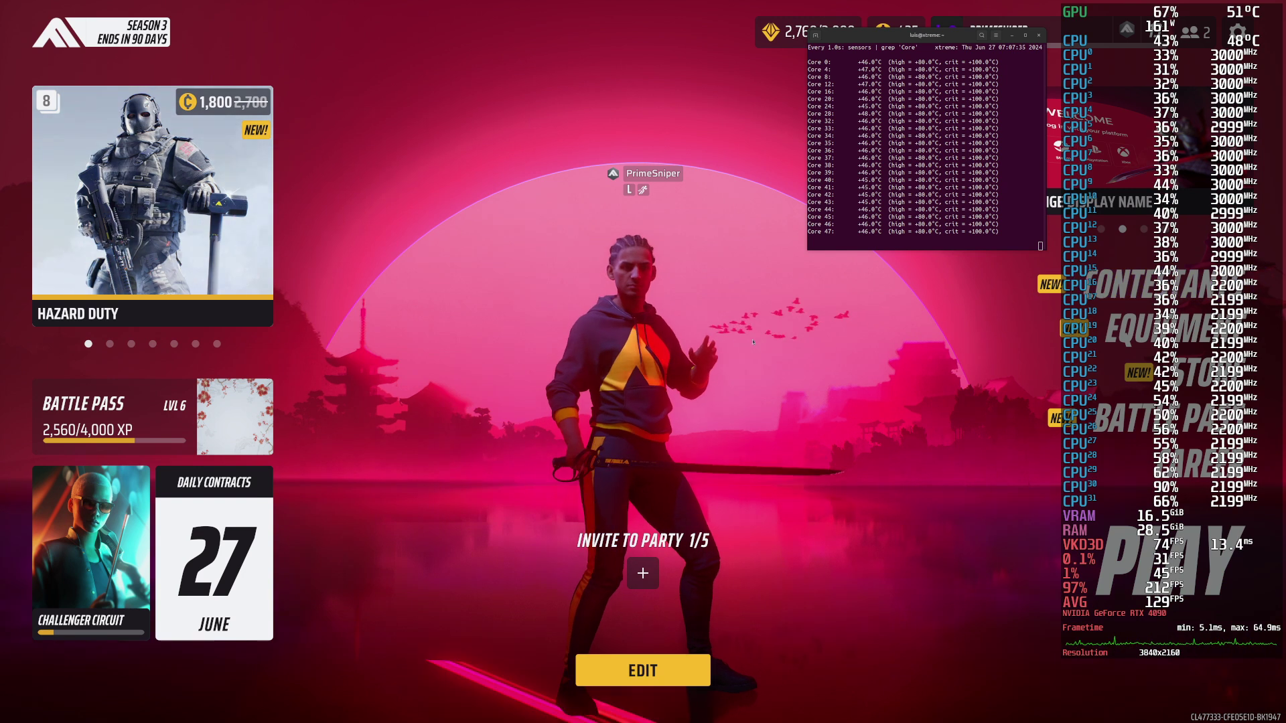
# Step: Close Far Cry 6, return to the battle pass game lobby and move the terminal further away from the performance overlay
pyautogui.hotkey('alt', 'Tab')
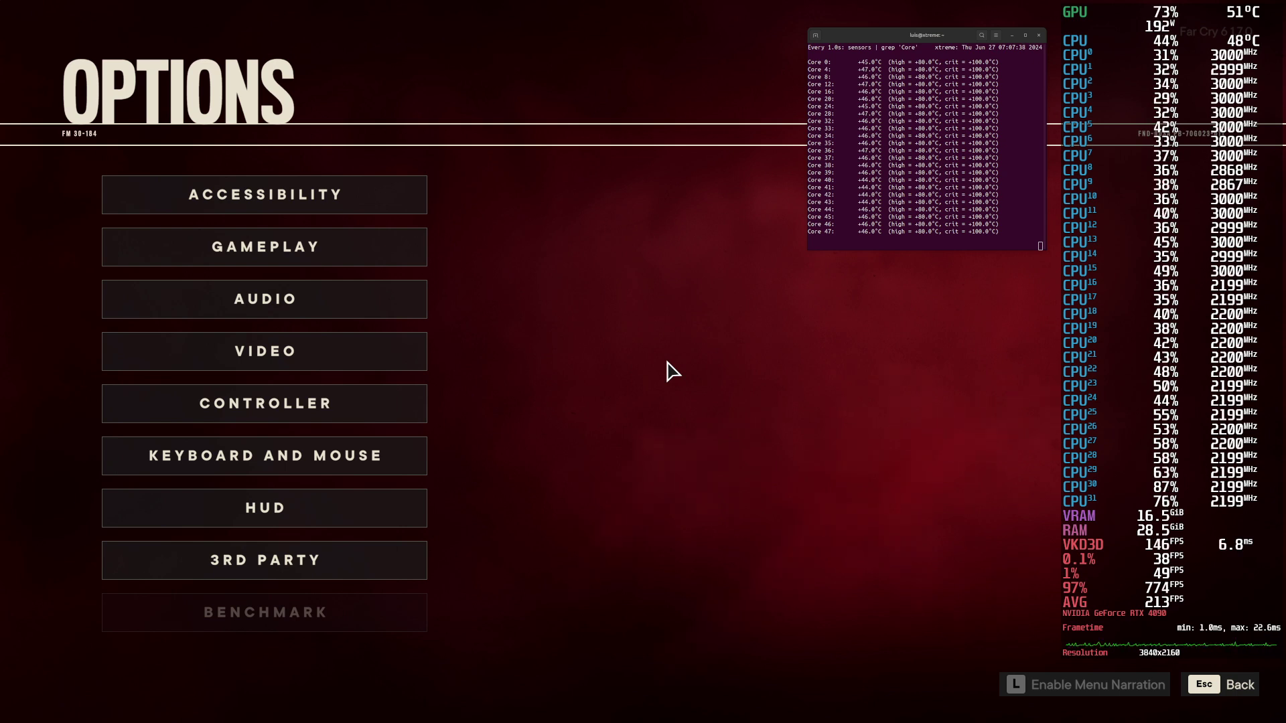
pyautogui.hotkey('alt', 'Tab')
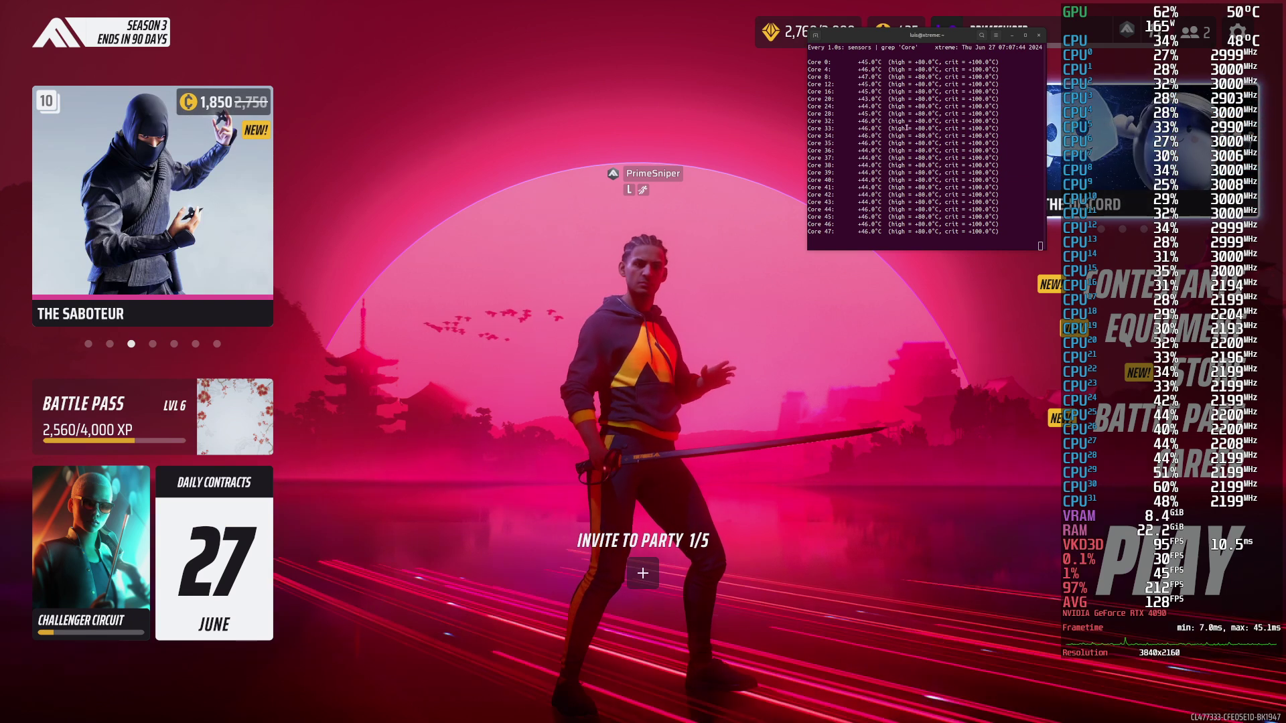
pyautogui.moveTo(896, 41); pyautogui.dragTo(831, 93)
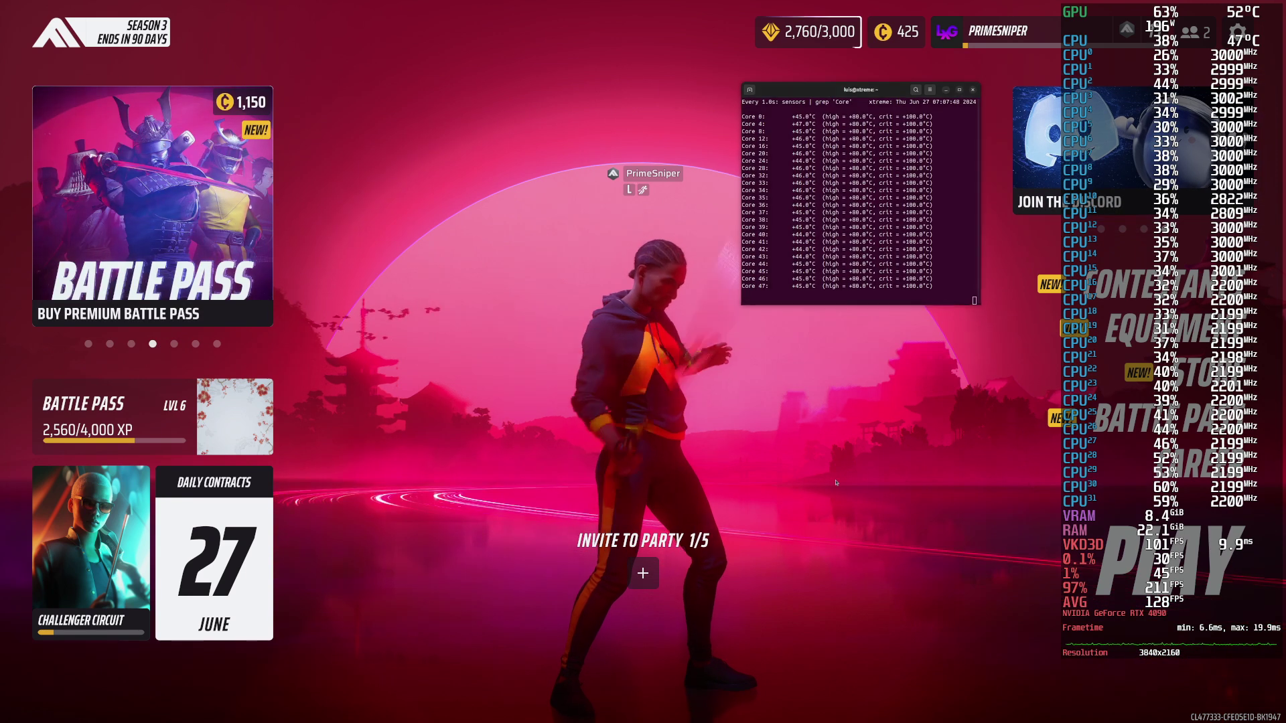
# Step: Switch to Grand Theft Auto V, resume gameplay to check core clocks and temperatures with CPU Boost off, and pause the game again
pyautogui.hotkey('alt', 'Tab')
pyautogui.hotkey('alt', 'Tab')
pyautogui.hotkey('alt', 'Tab')
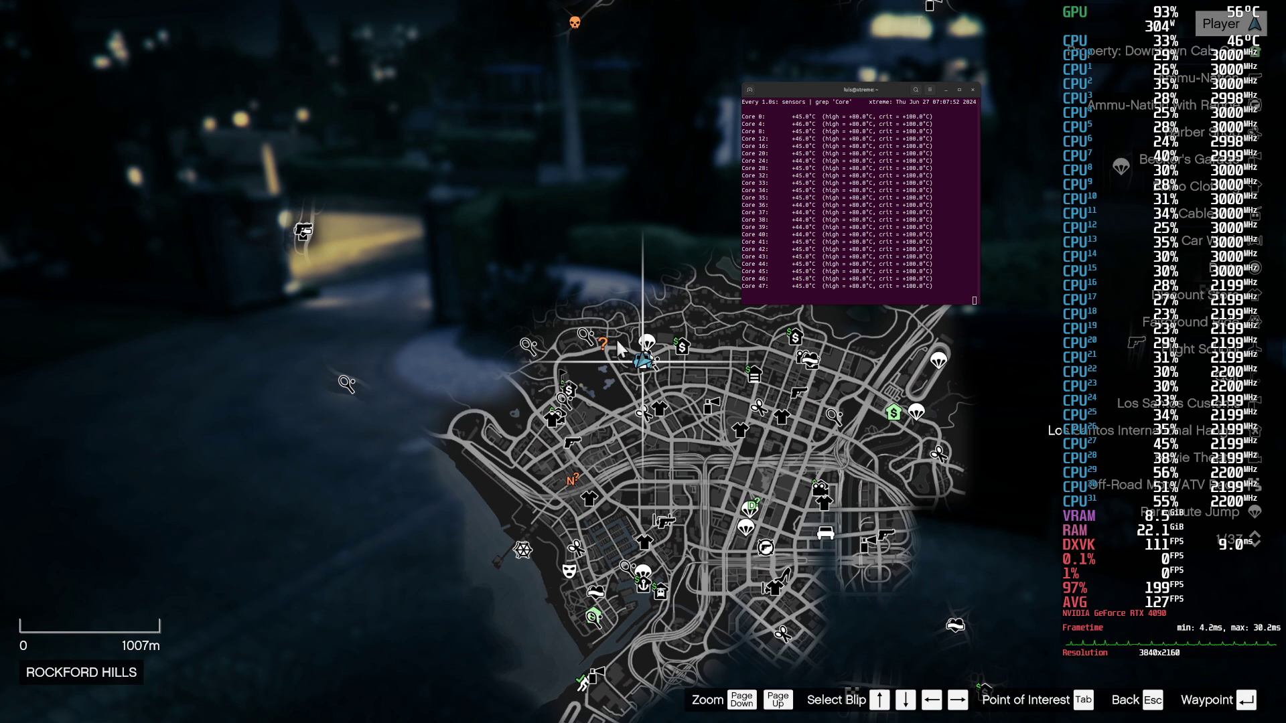
pyautogui.press('Escape')
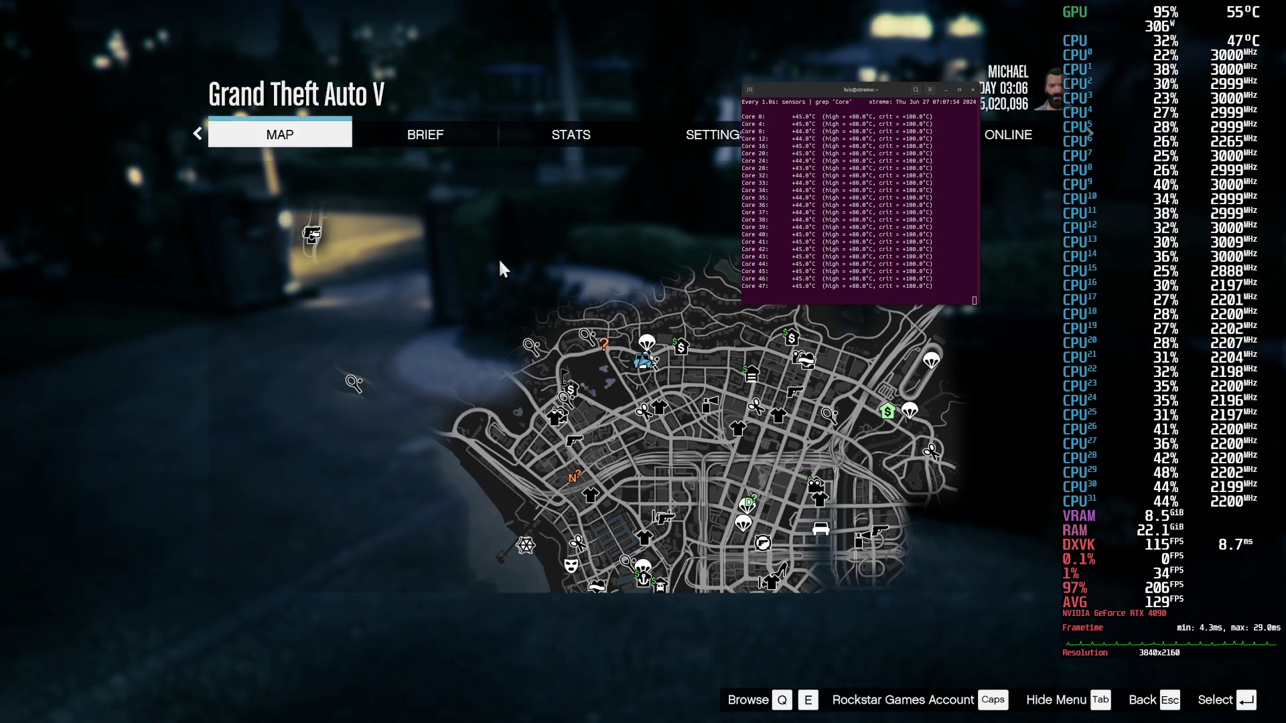
pyautogui.press('Escape')
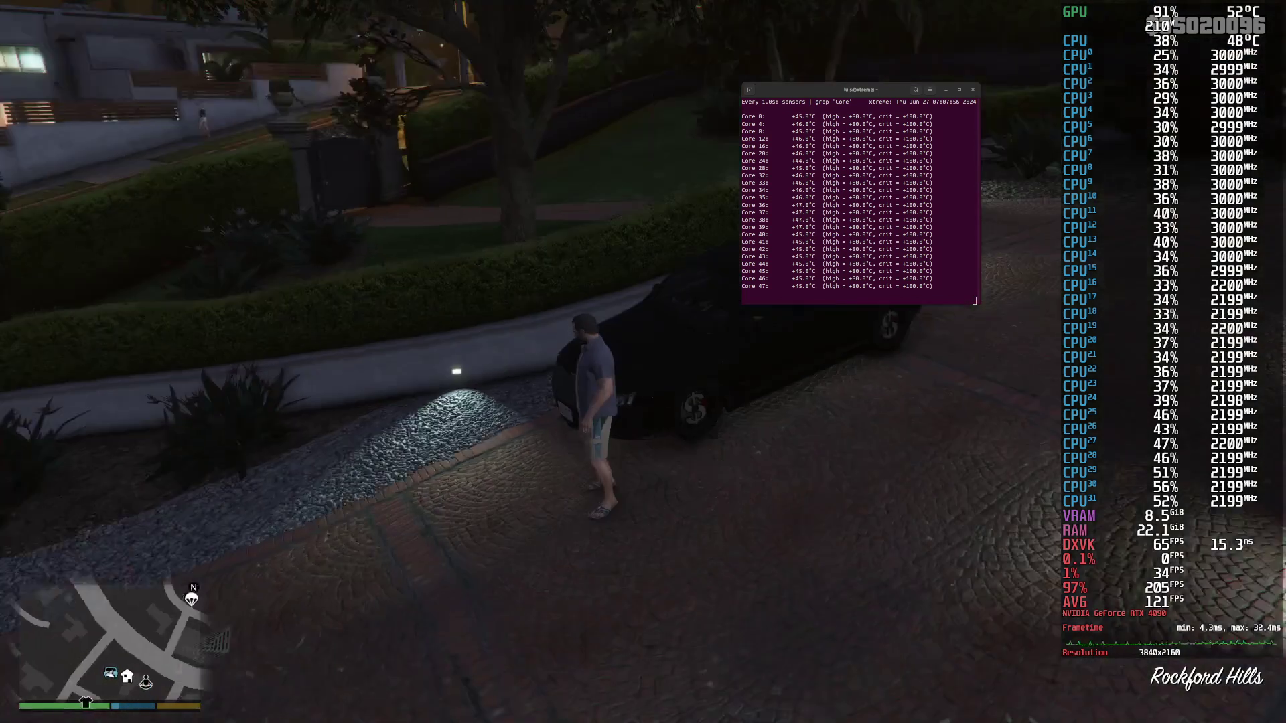
pyautogui.press('s')
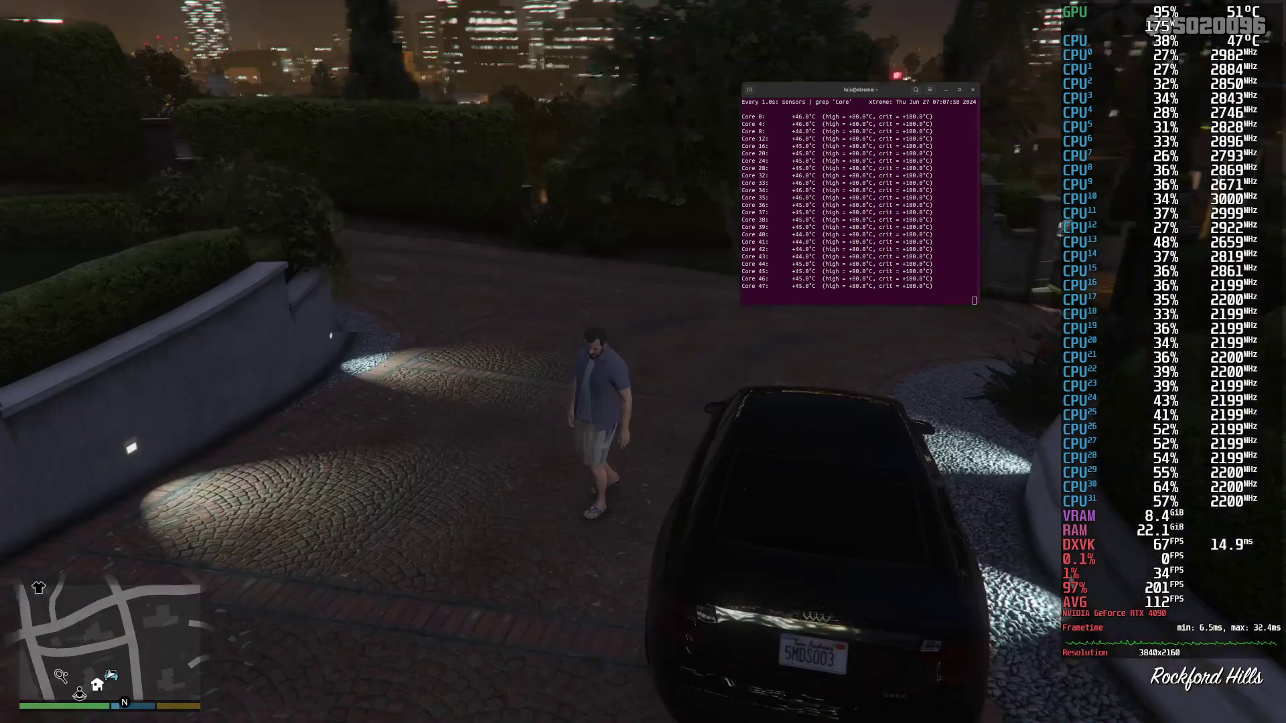
pyautogui.press('Escape')
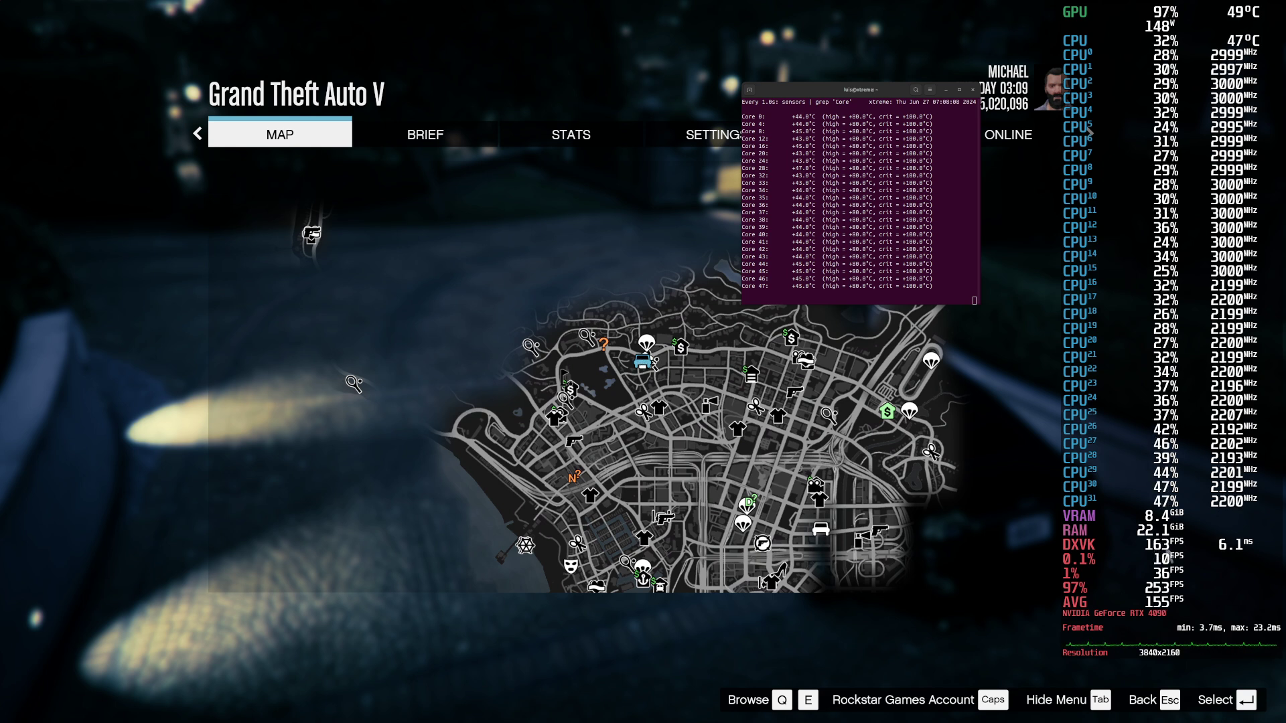
# Step: Turn CPU Boost back on, authorise the change with the account password, and return to Grand Theft Auto V
pyautogui.press('super')
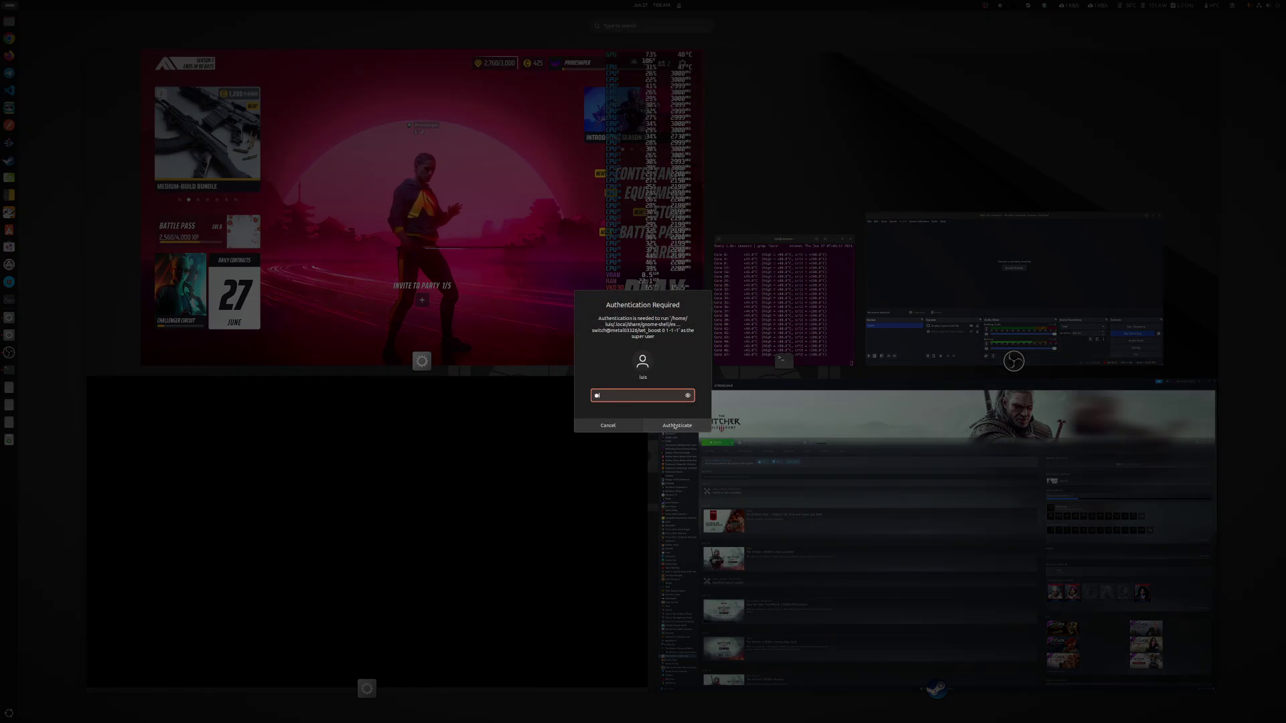
pyautogui.press('Escape')
pyautogui.click(509, 525)
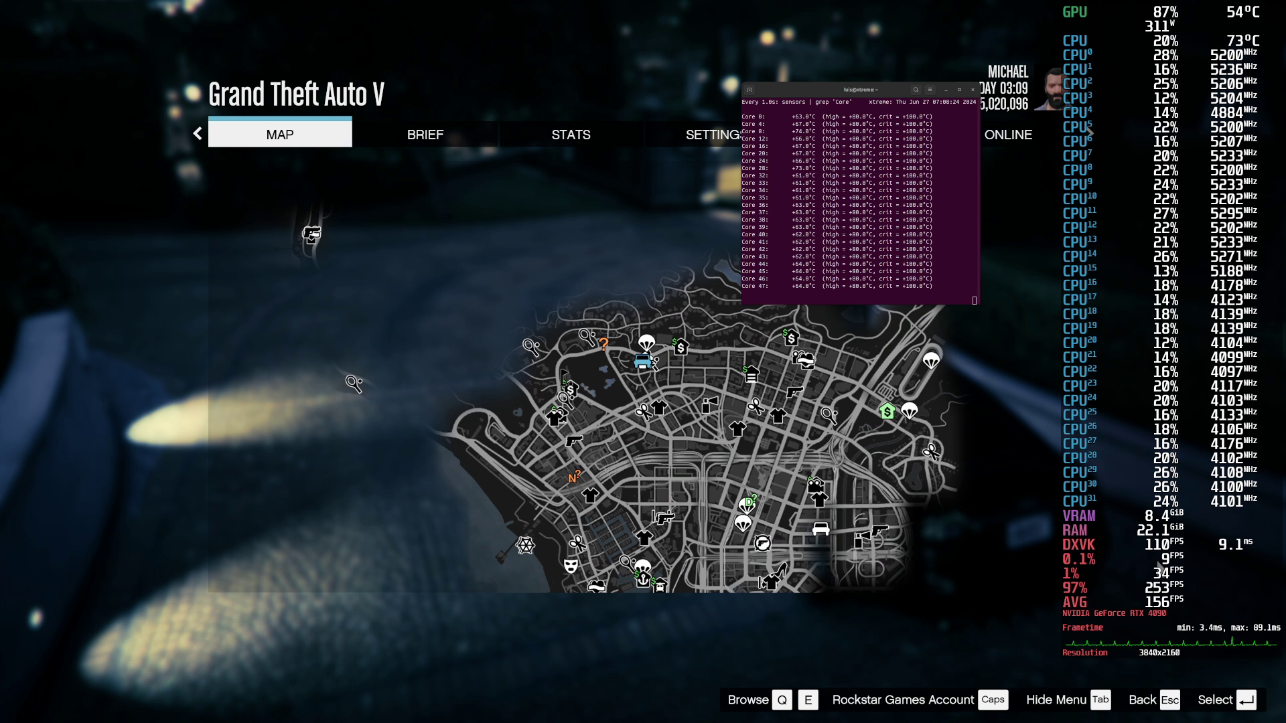
# Step: Resume Grand Theft Auto V from the map to check core clocks and temperatures with CPU Boost on, and bring up the pause menu
pyautogui.click(932, 416)
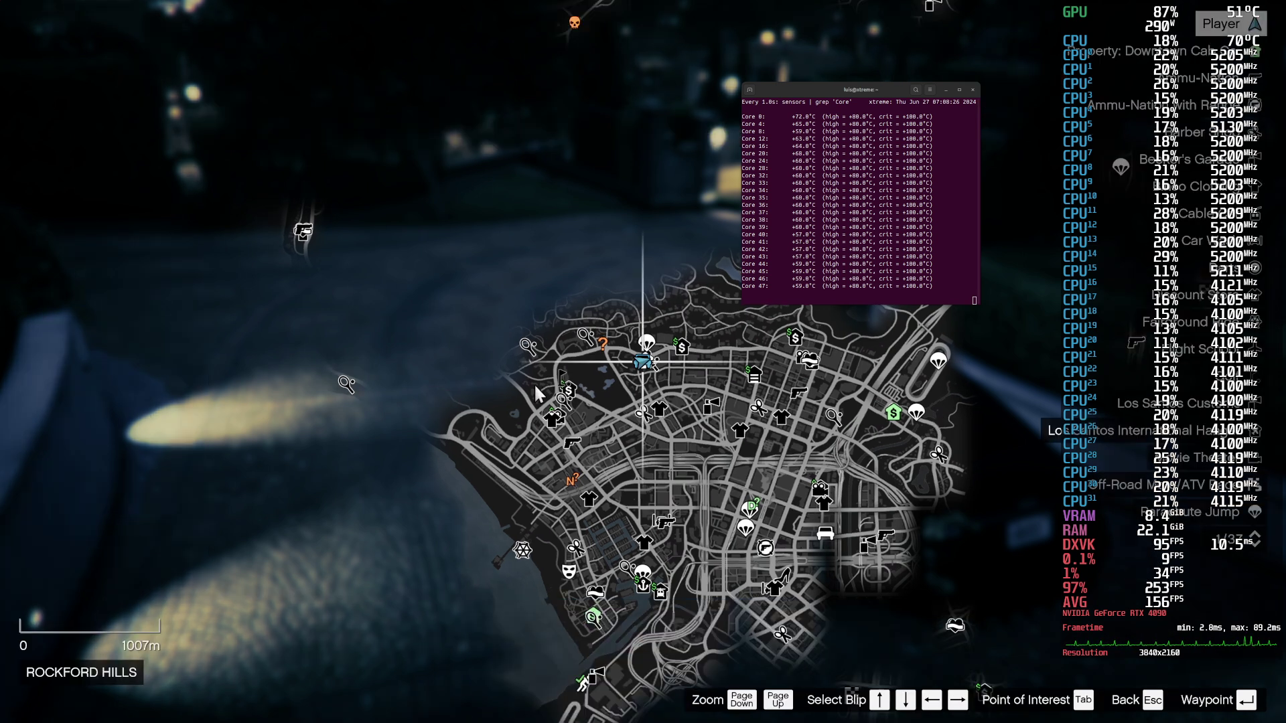
pyautogui.press('Escape')
pyautogui.press('Escape')
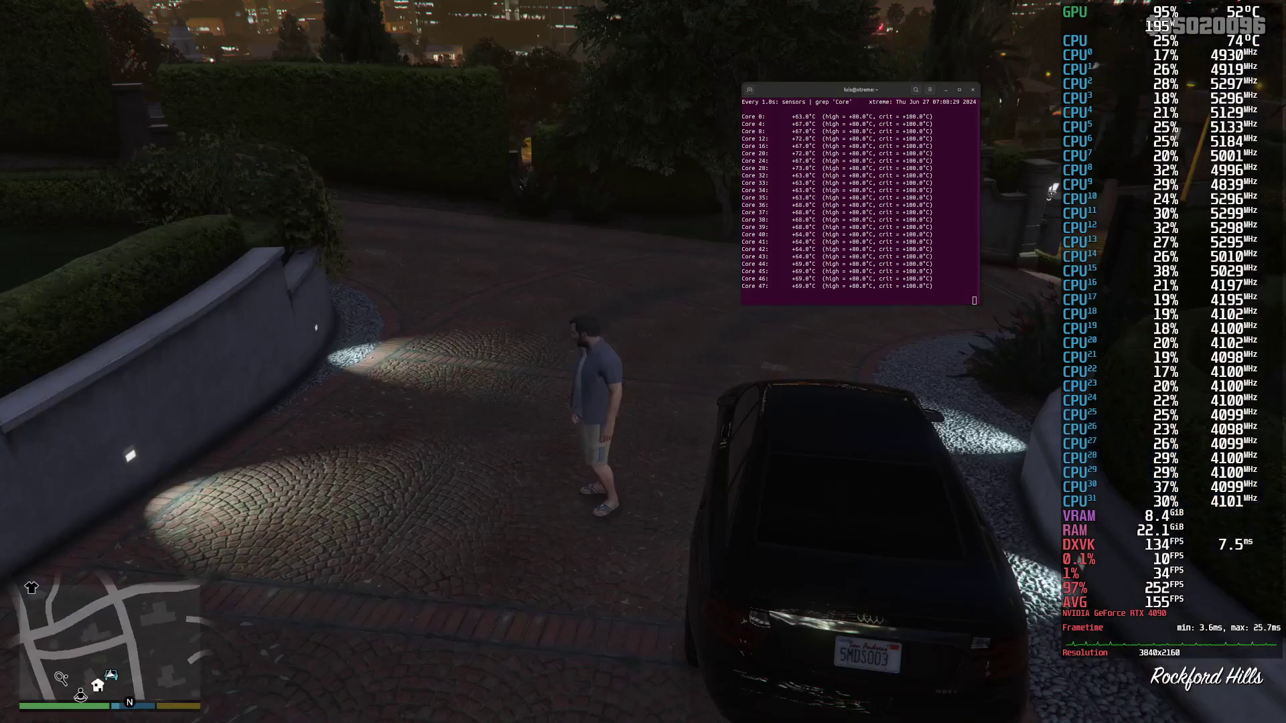
pyautogui.press('Escape')
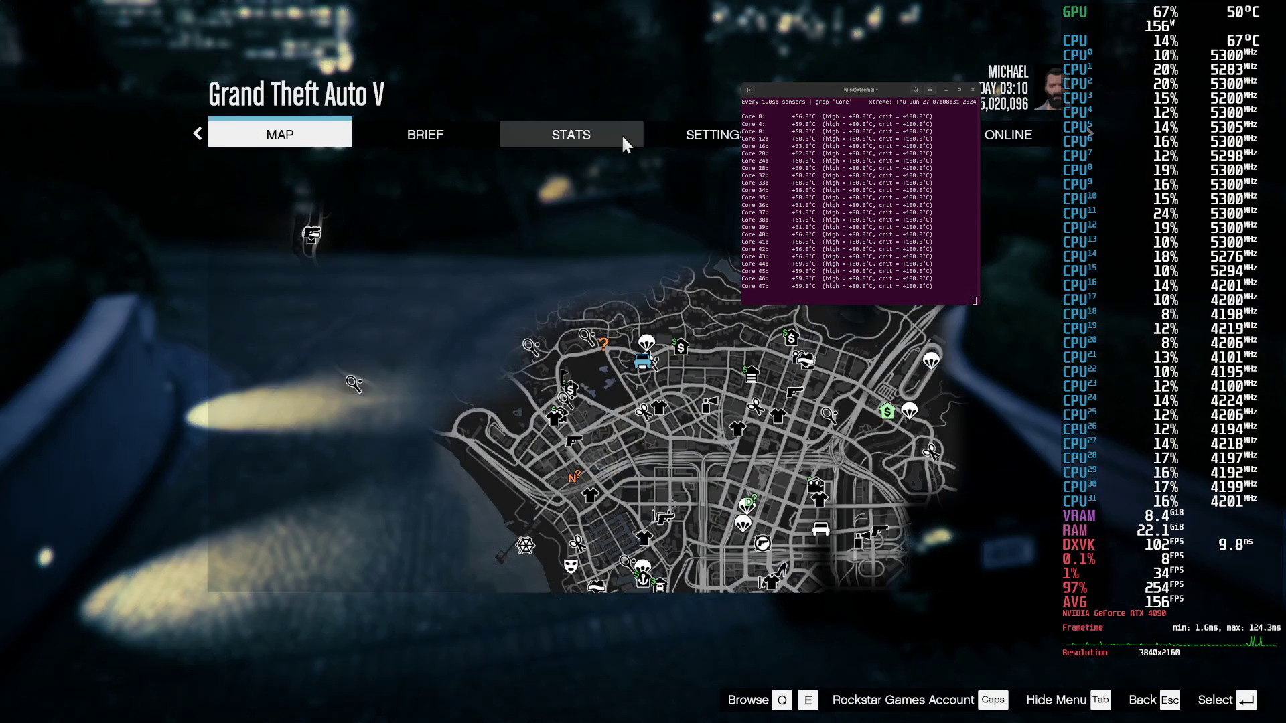
# Step: View the game's audio settings, return to gameplay to compare core temperatures under load, and pause again
pyautogui.click(703, 138)
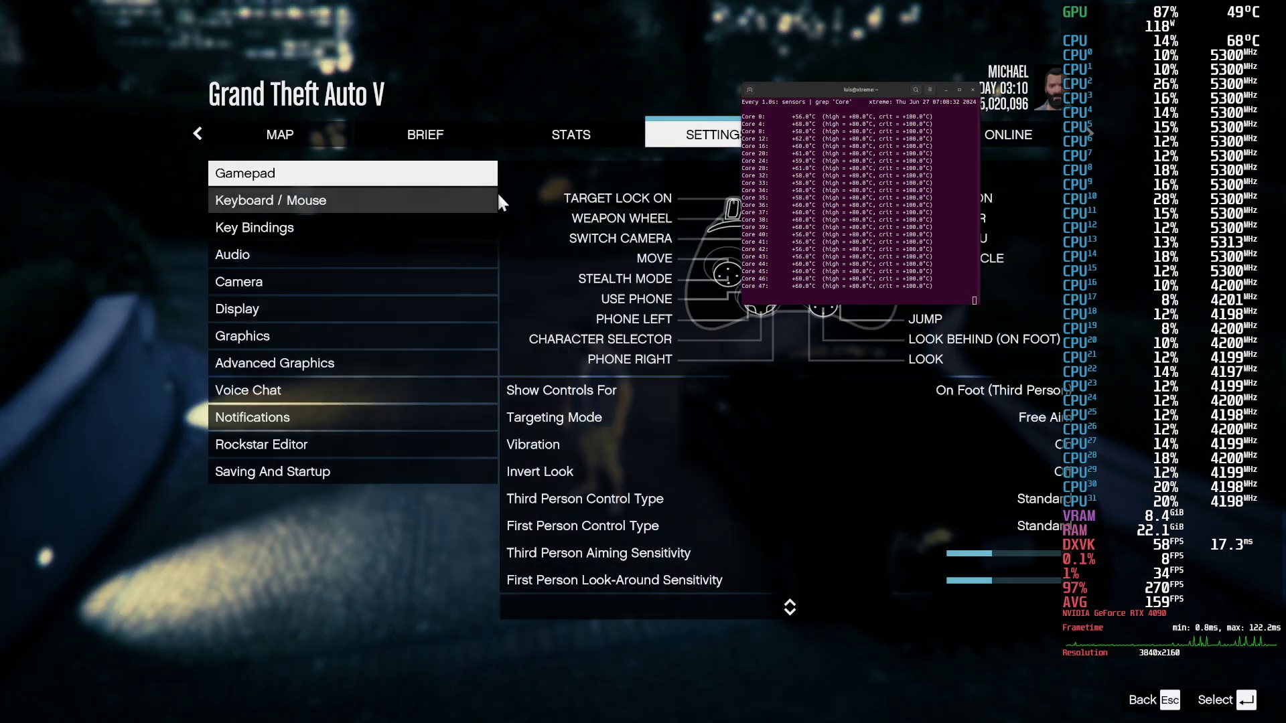
pyautogui.click(261, 262)
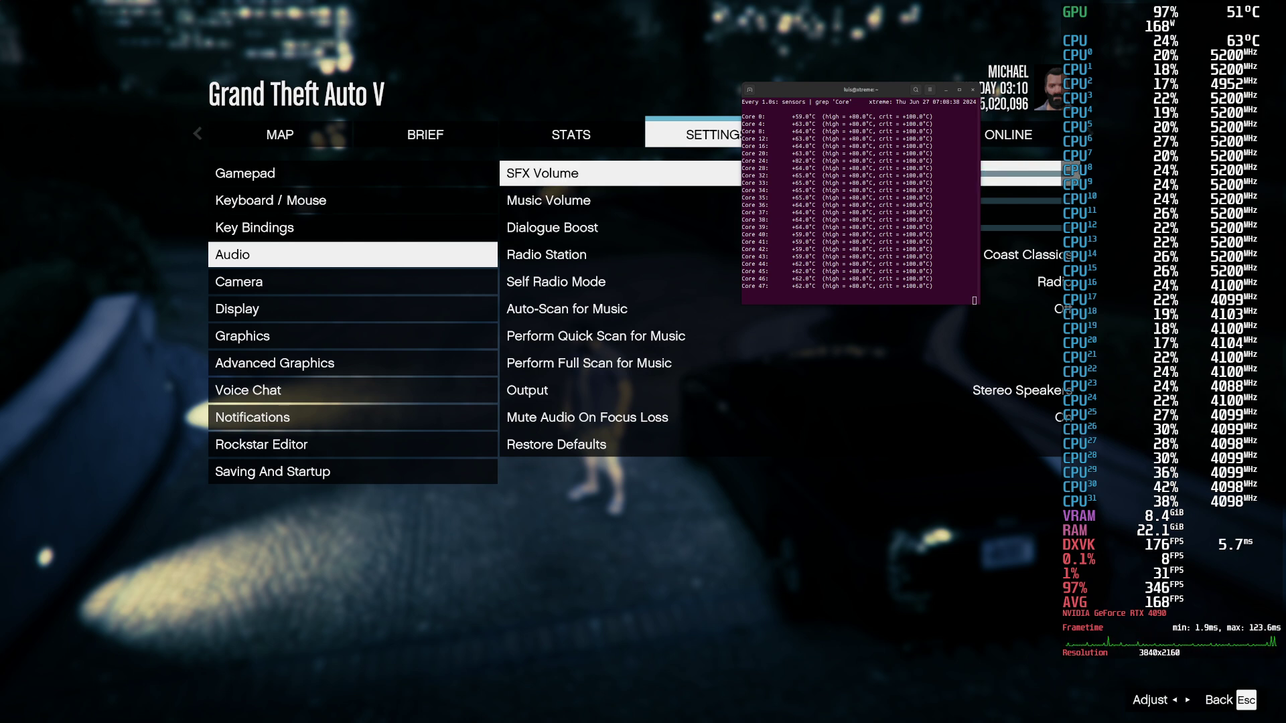
pyautogui.press('Escape')
pyautogui.press('Escape')
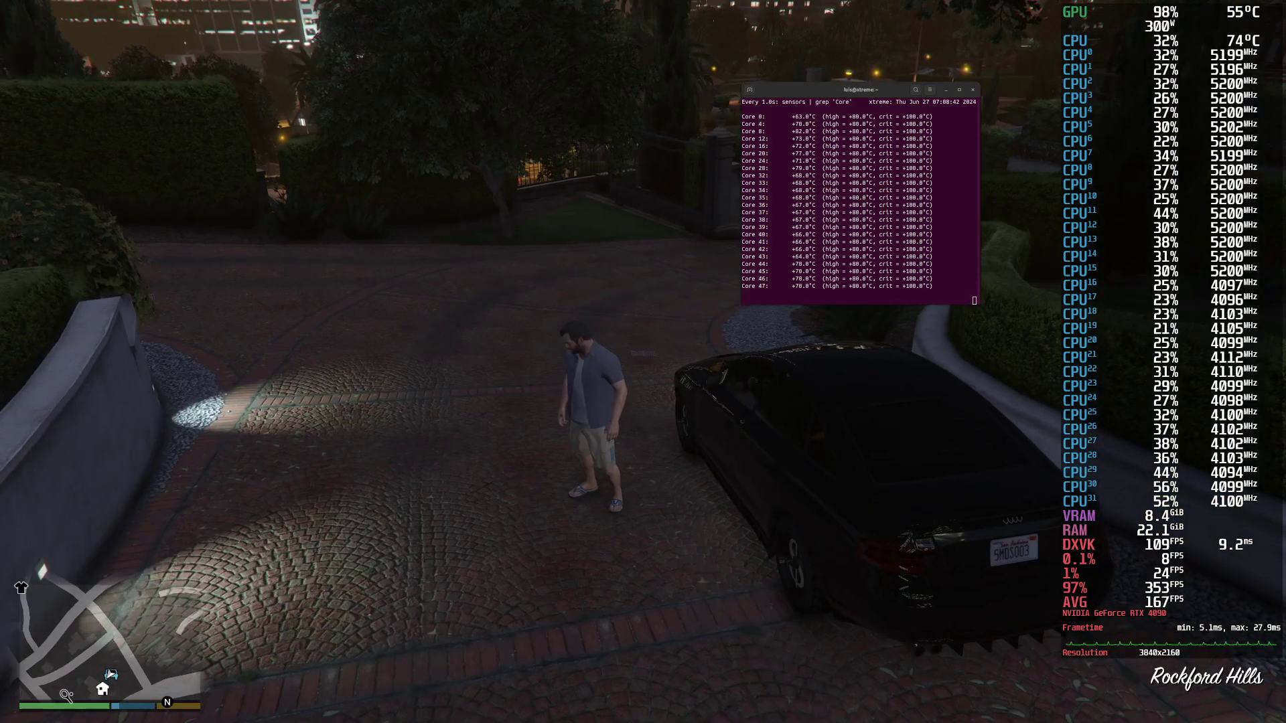
pyautogui.press('Escape')
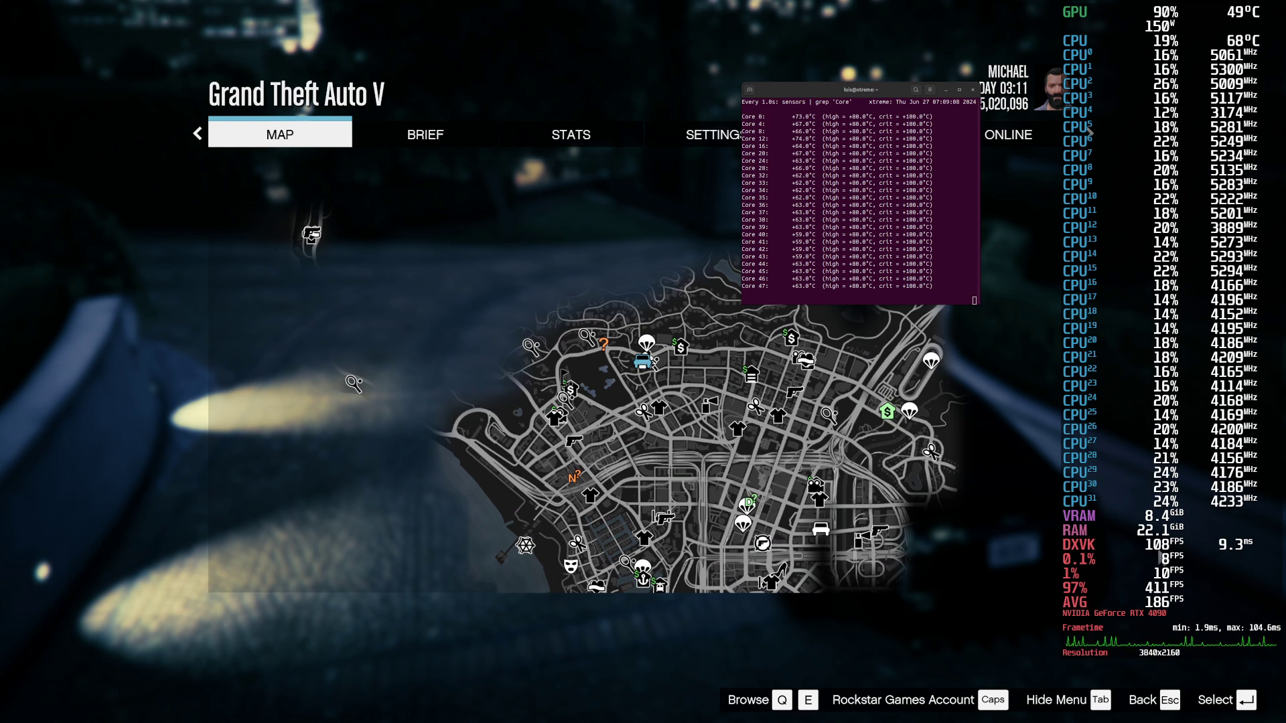
# Step: Switch to the battle pass game lobby to check core clocks and temperatures, and return to Grand Theft Auto V
pyautogui.click(617, 183)
pyautogui.hotkey('alt', 'Tab')
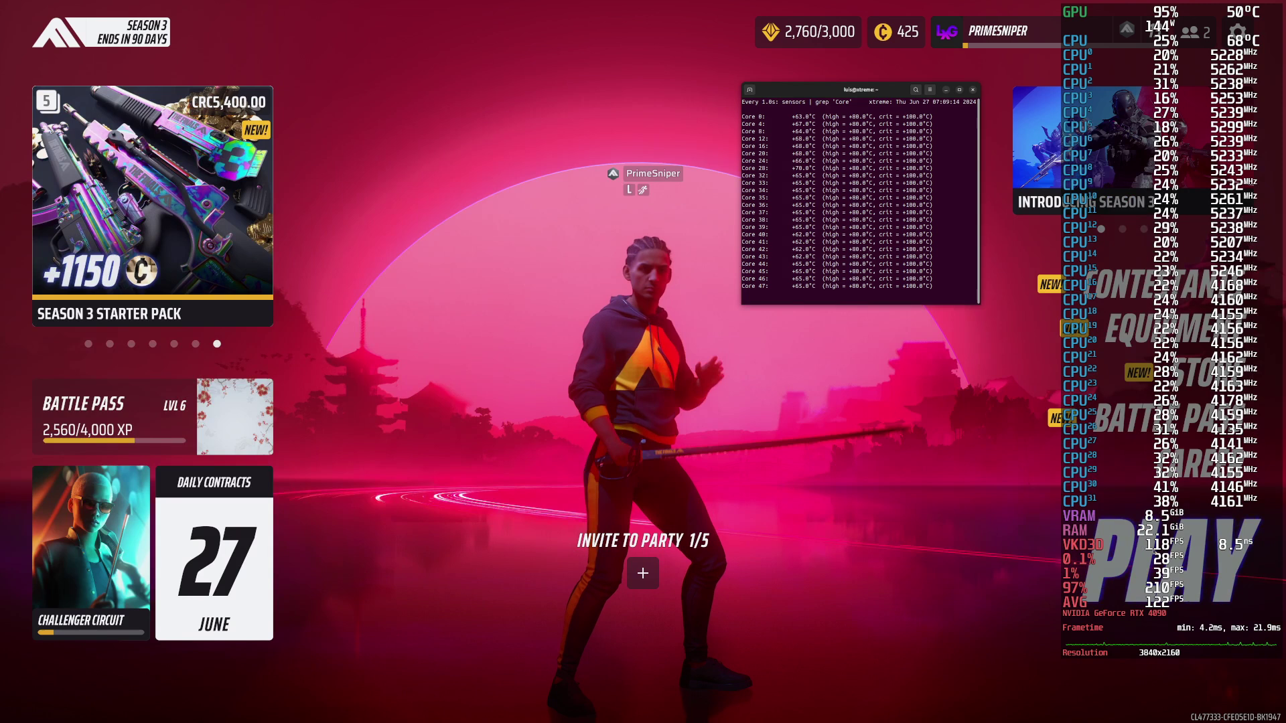
pyautogui.hotkey('alt', 'Tab')
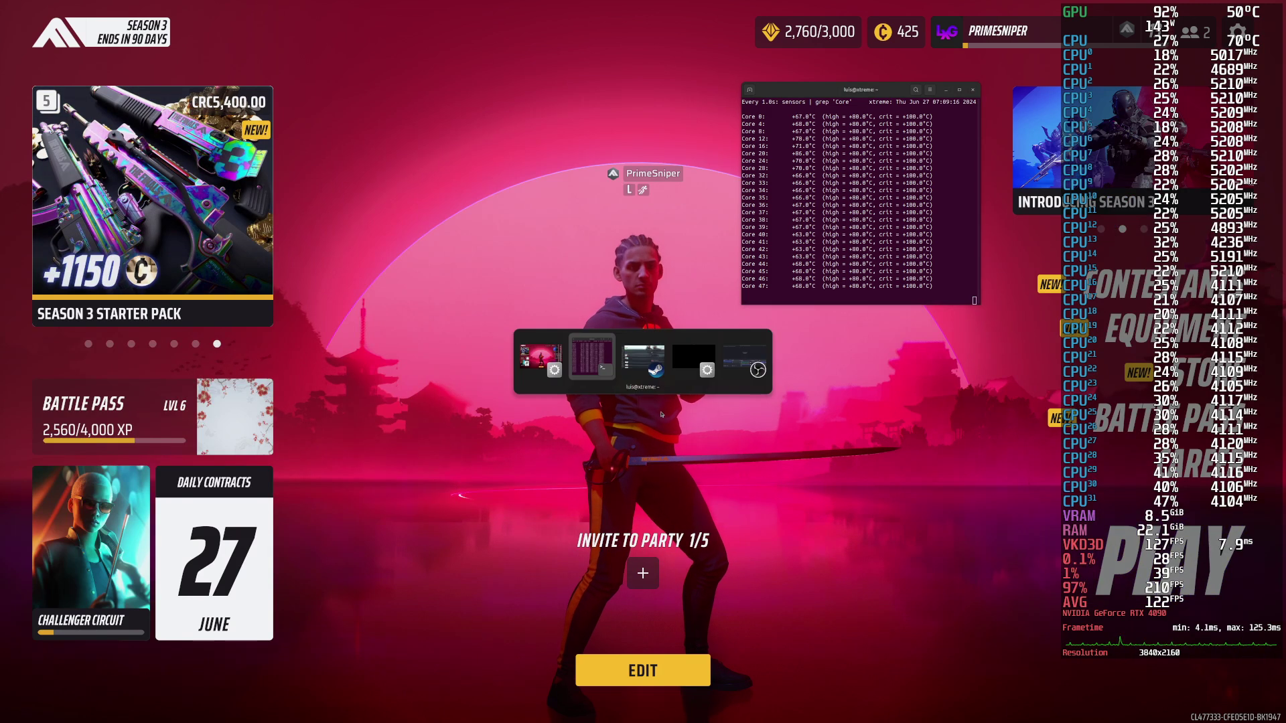
pyautogui.press('Tab')
pyautogui.press('Tab')
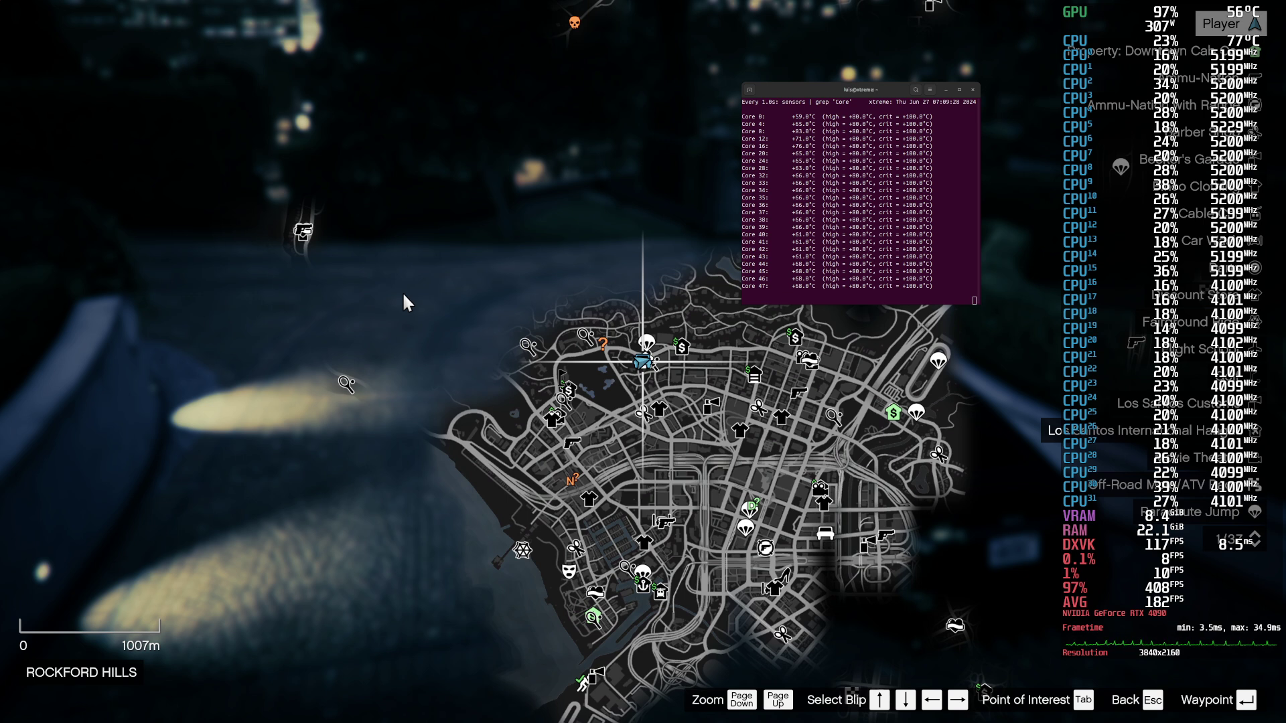
# Step: Quit Grand Theft Auto V and move the terminal closer to the performance overlay in the remaining game's lobby
pyautogui.hotkey('alt', 'F4')
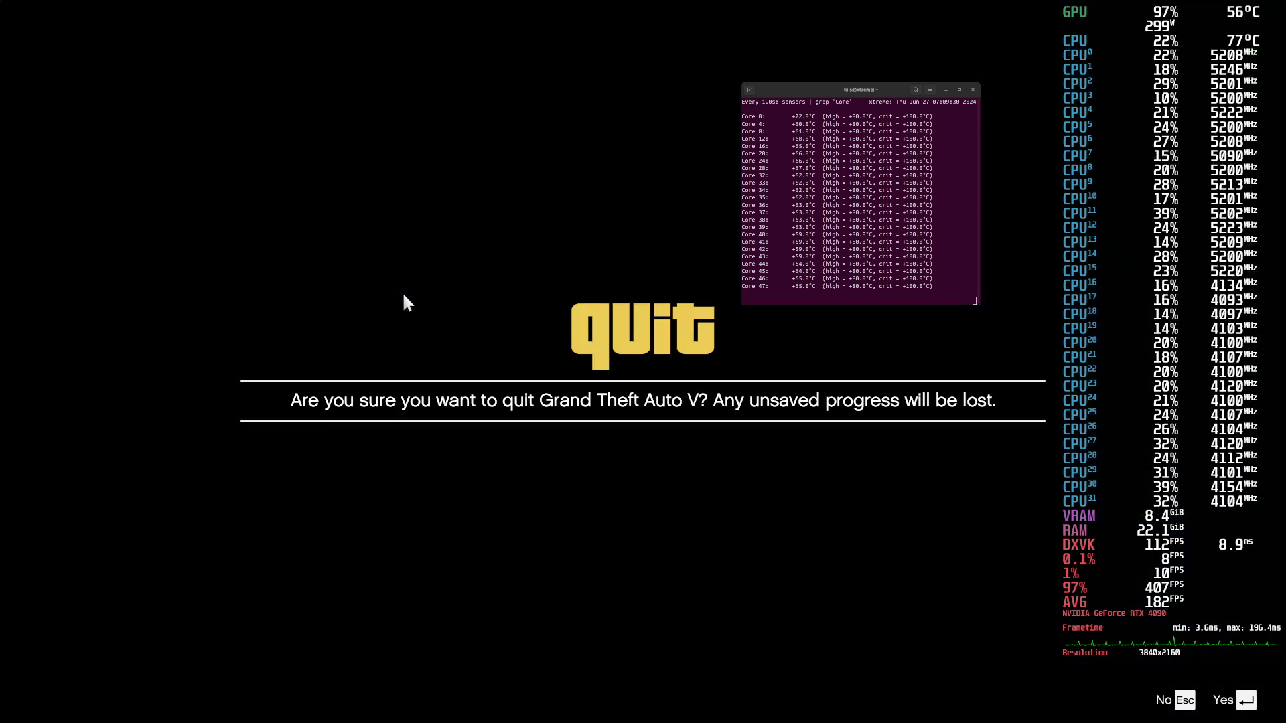
pyautogui.press('Return')
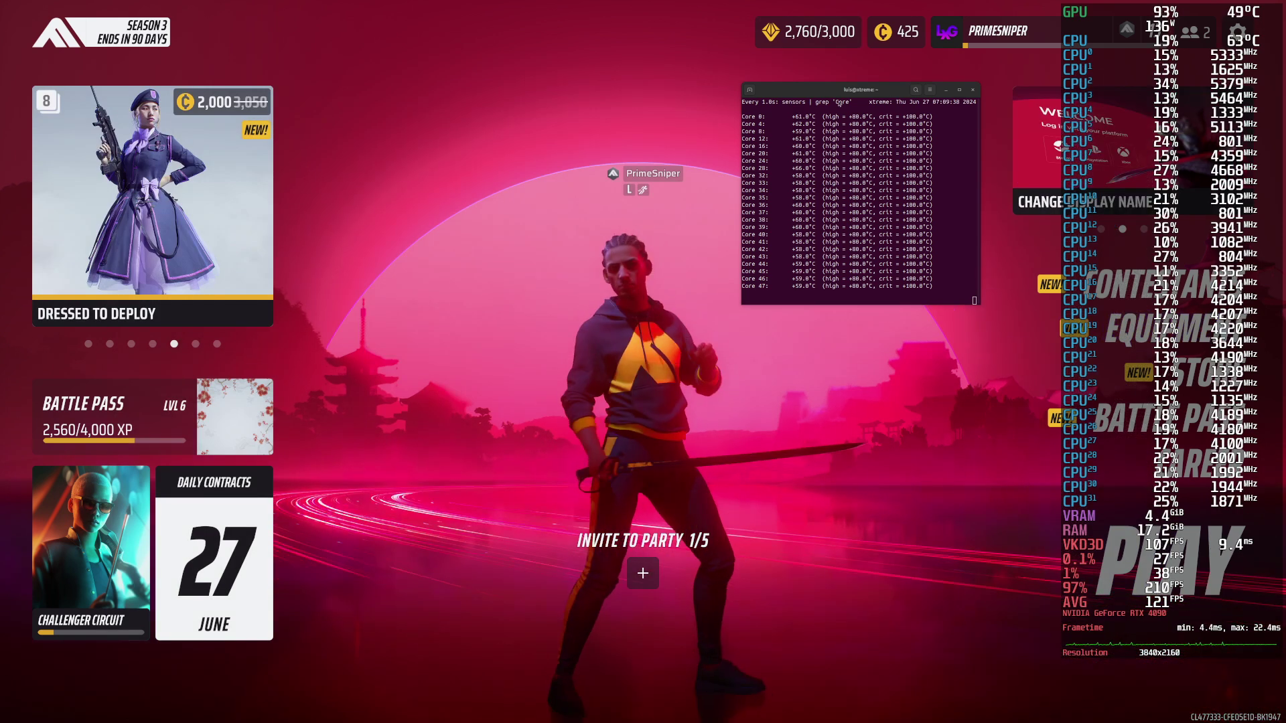
pyautogui.moveTo(848, 89); pyautogui.dragTo(869, 72)
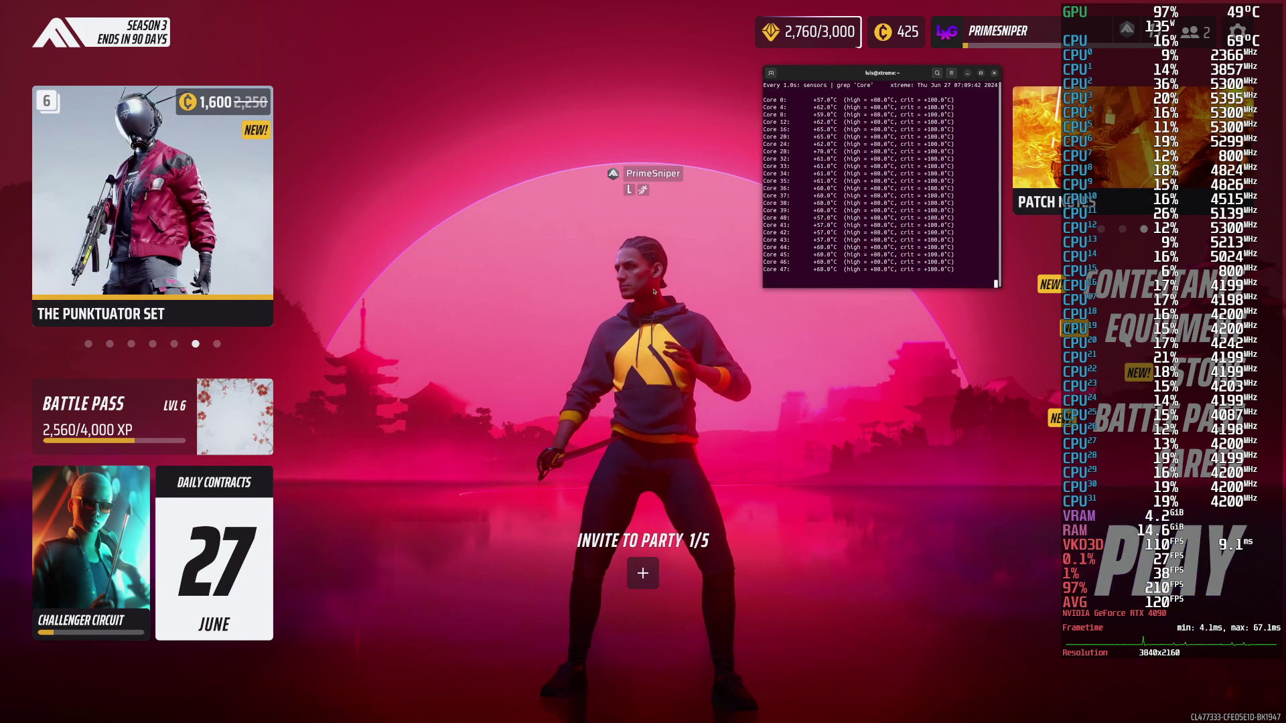
pyautogui.click(628, 117)
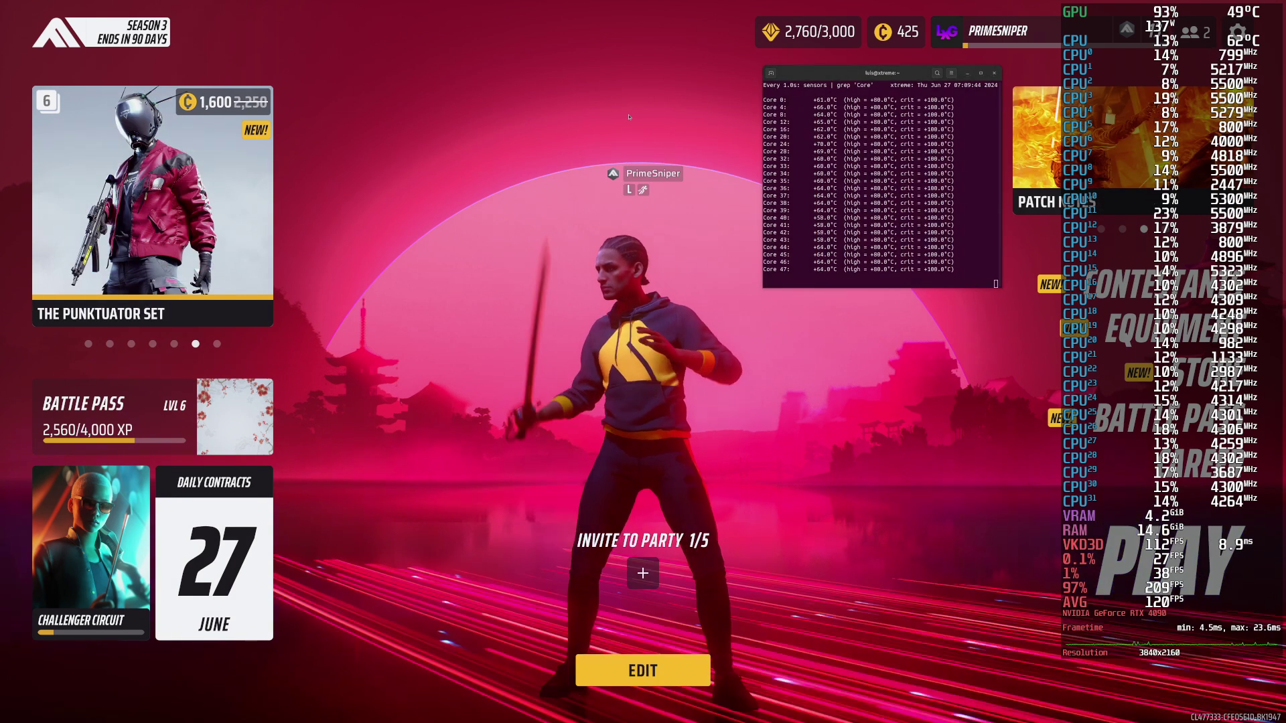
pyautogui.hotkey('alt', 'Tab')
pyautogui.hotkey('alt', 'Tab')
pyautogui.press('Tab')
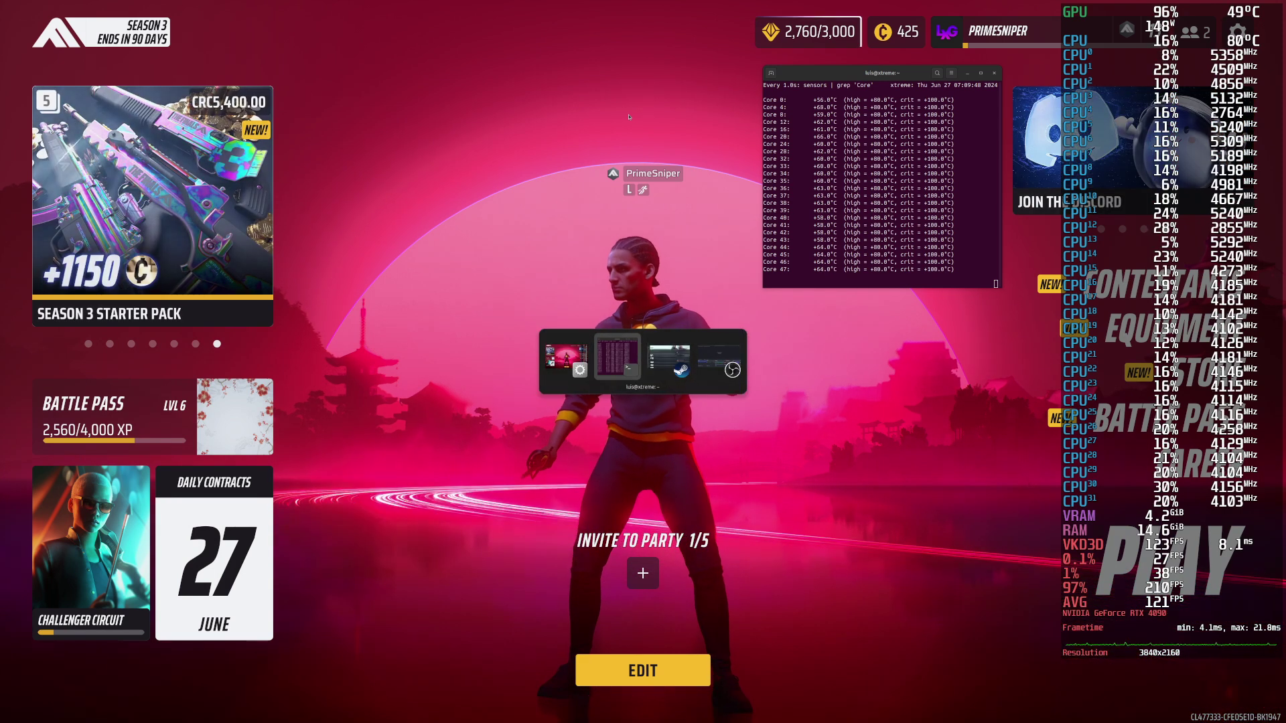
pyautogui.press('Escape')
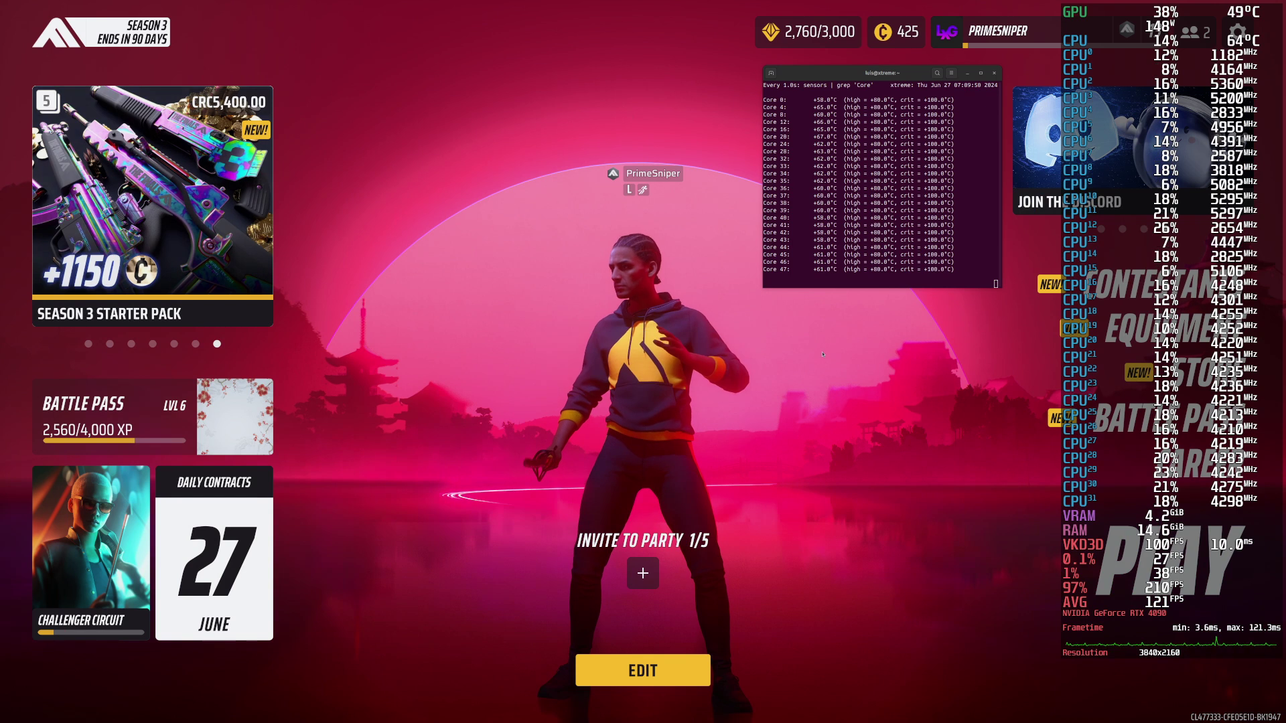
# Step: Turn CPU Boost off again, view the power mode and boost state in the system quick settings, and return to the lobby
pyautogui.press('super')
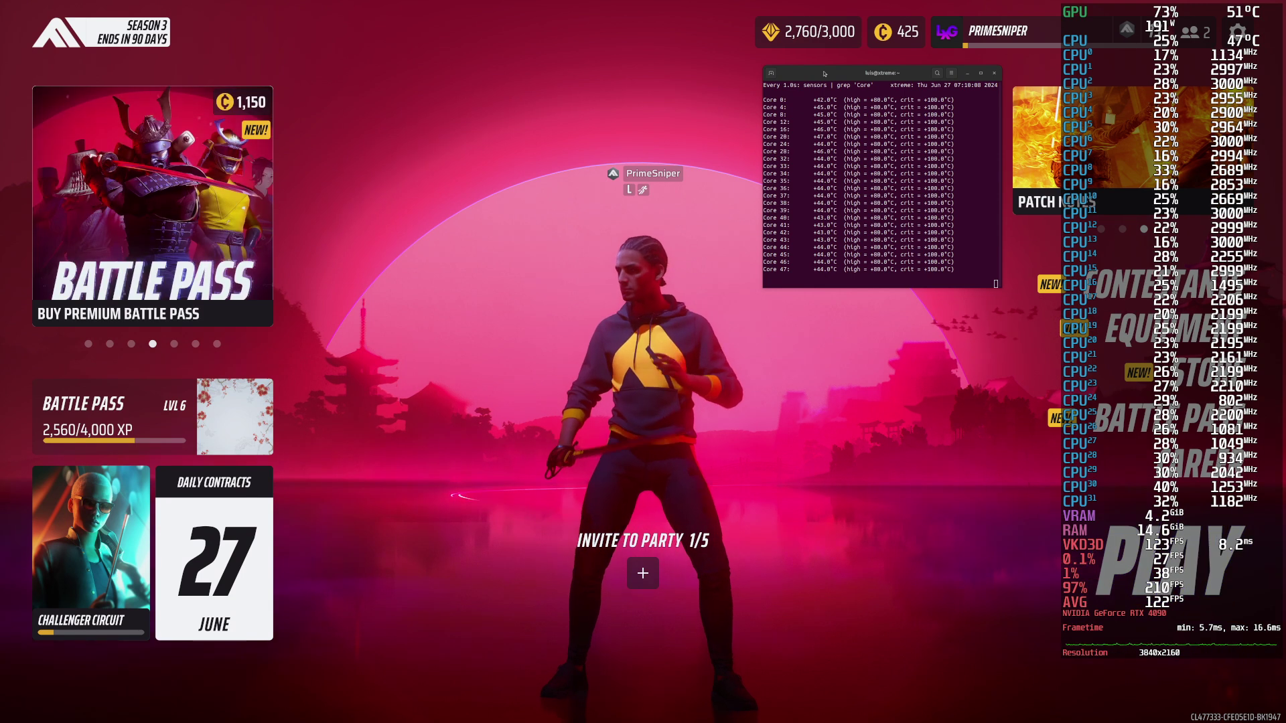
pyautogui.press('super')
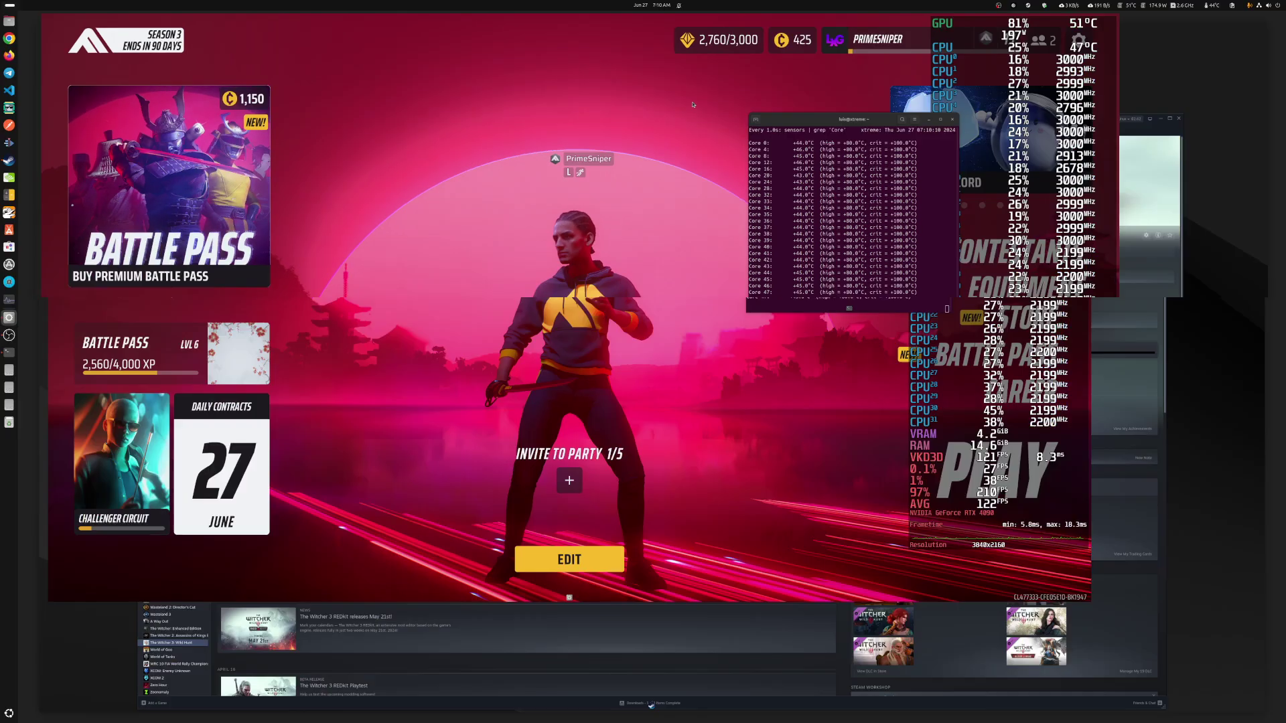
pyautogui.click(1259, 5)
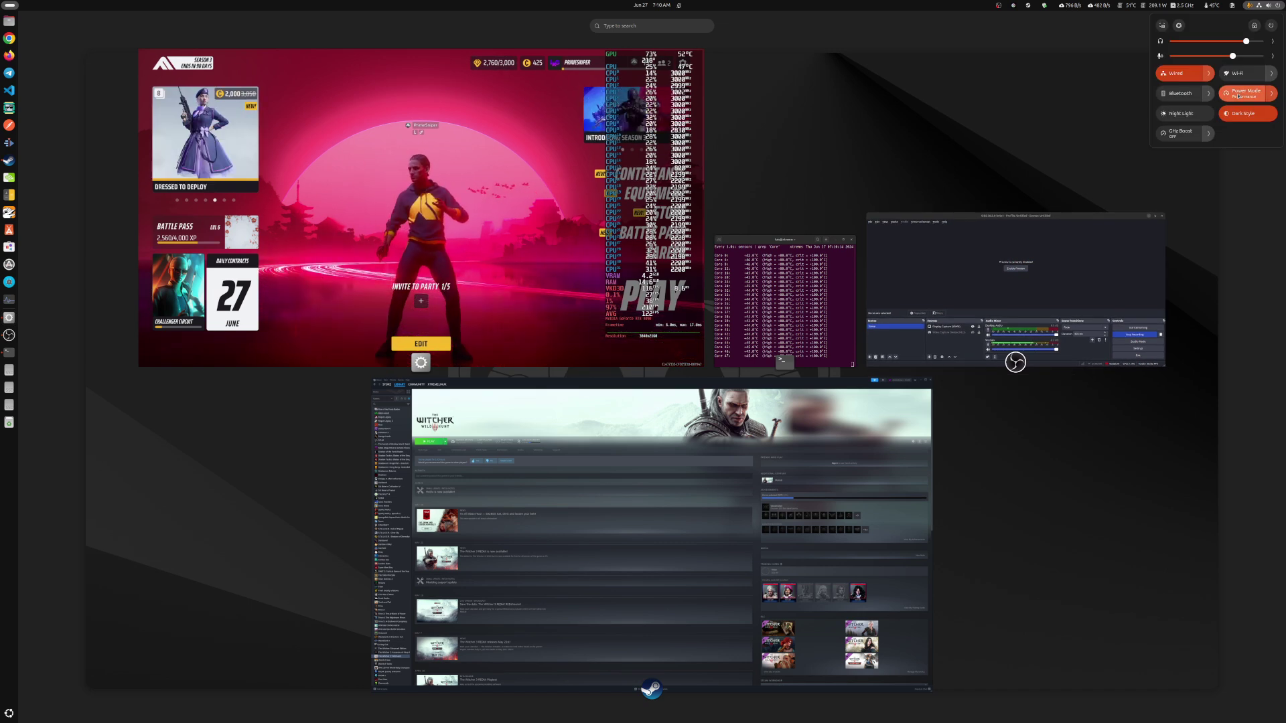
pyautogui.click(539, 163)
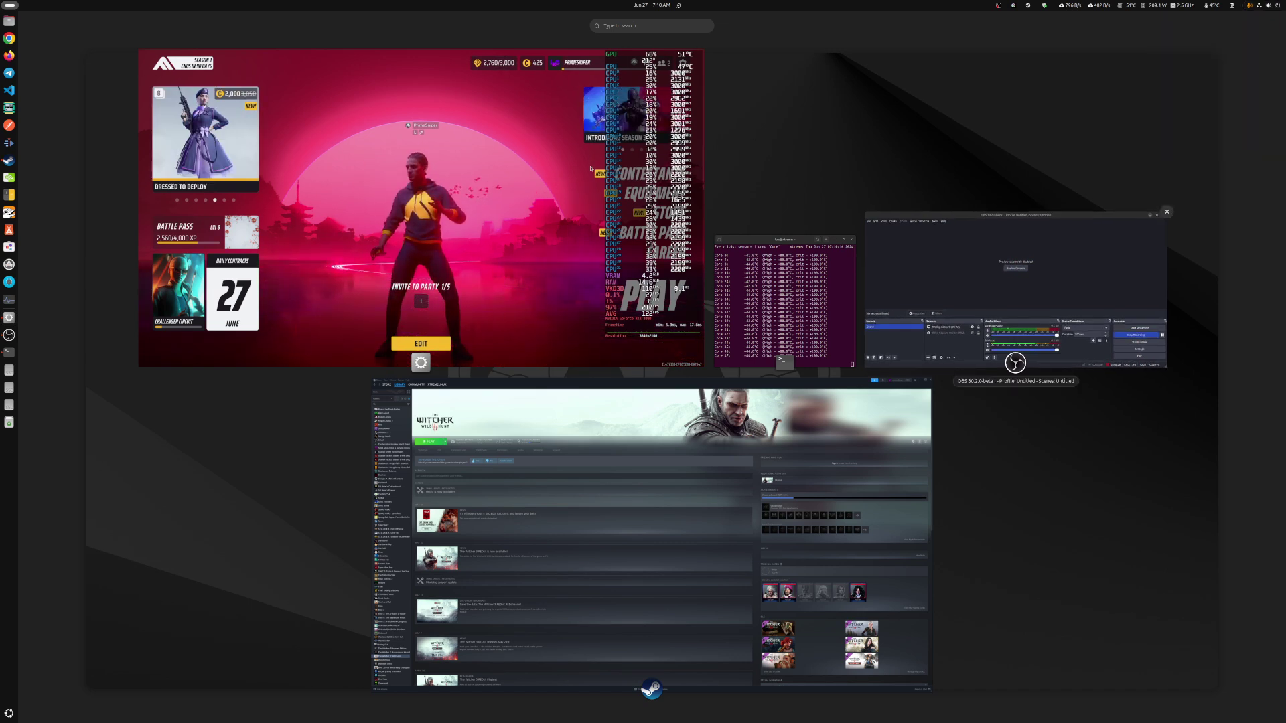
pyautogui.click(538, 164)
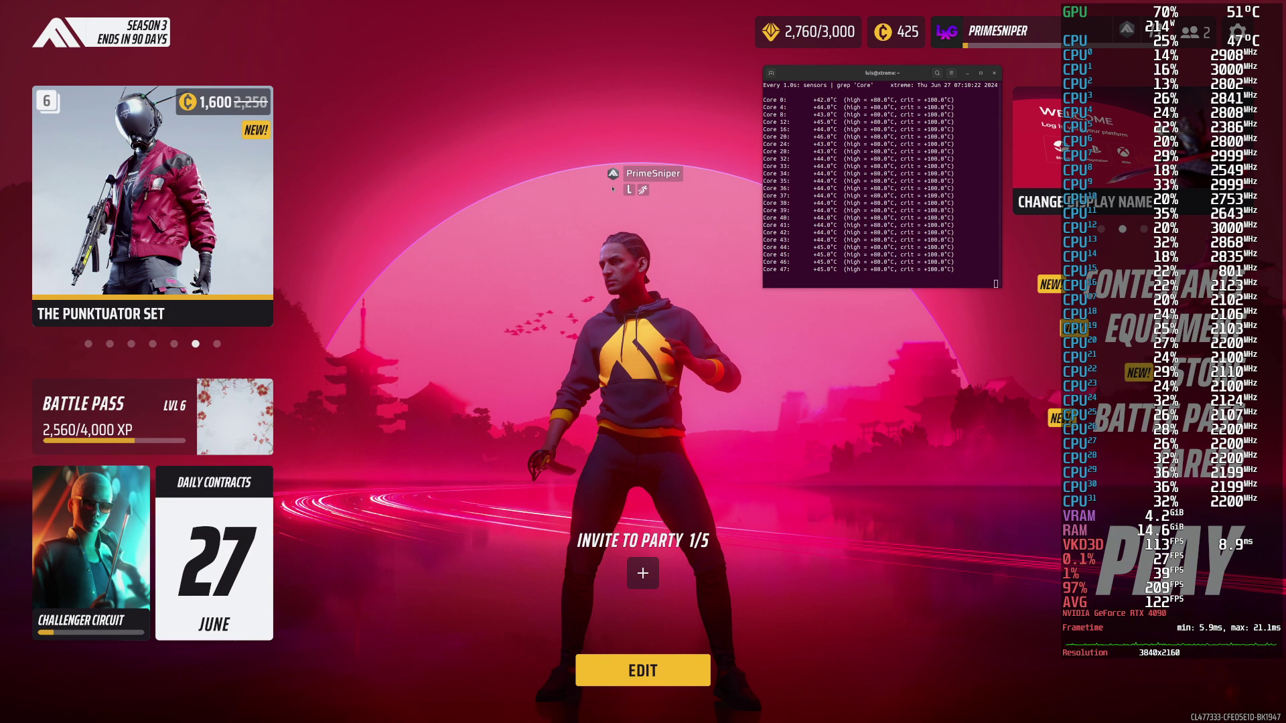
# Step: Turn CPU Boost back on and return to the game lobby
pyautogui.press('super')
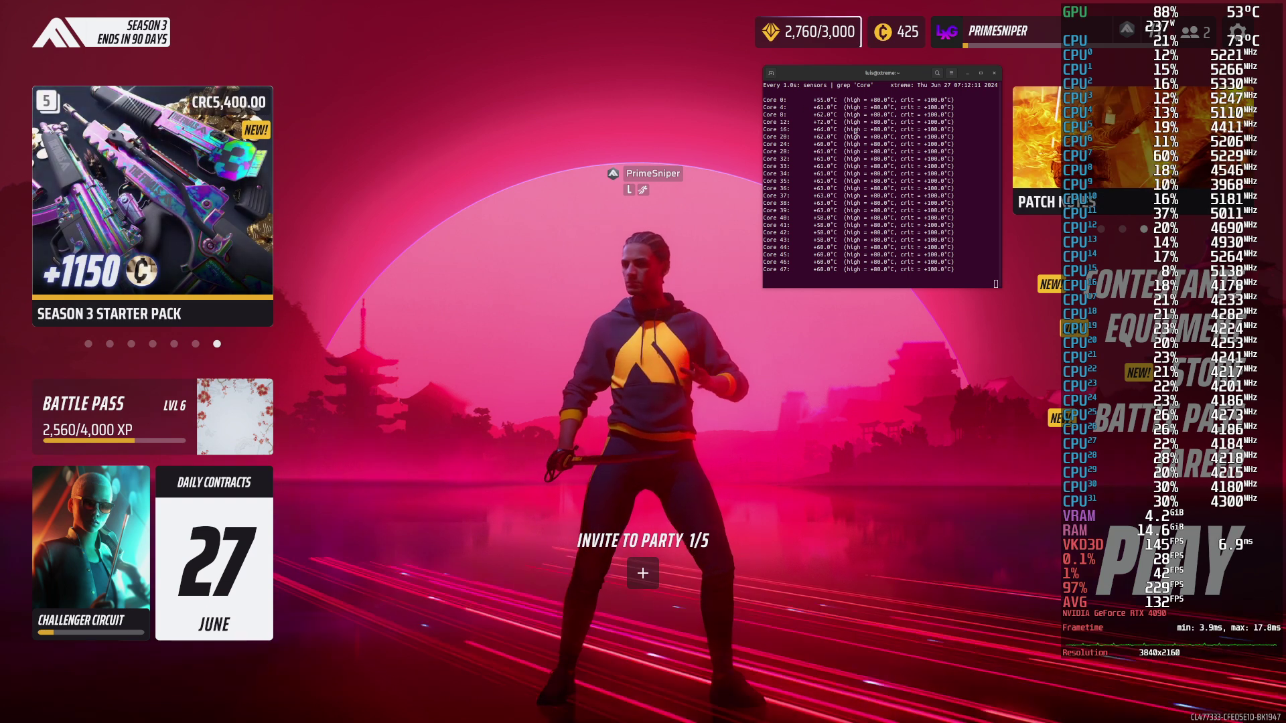
# Step: Move the terminal away from the overlay, stop the core temperature watch and rerun it with a 0.1-second refresh interval
pyautogui.moveTo(870, 73); pyautogui.dragTo(845, 131)
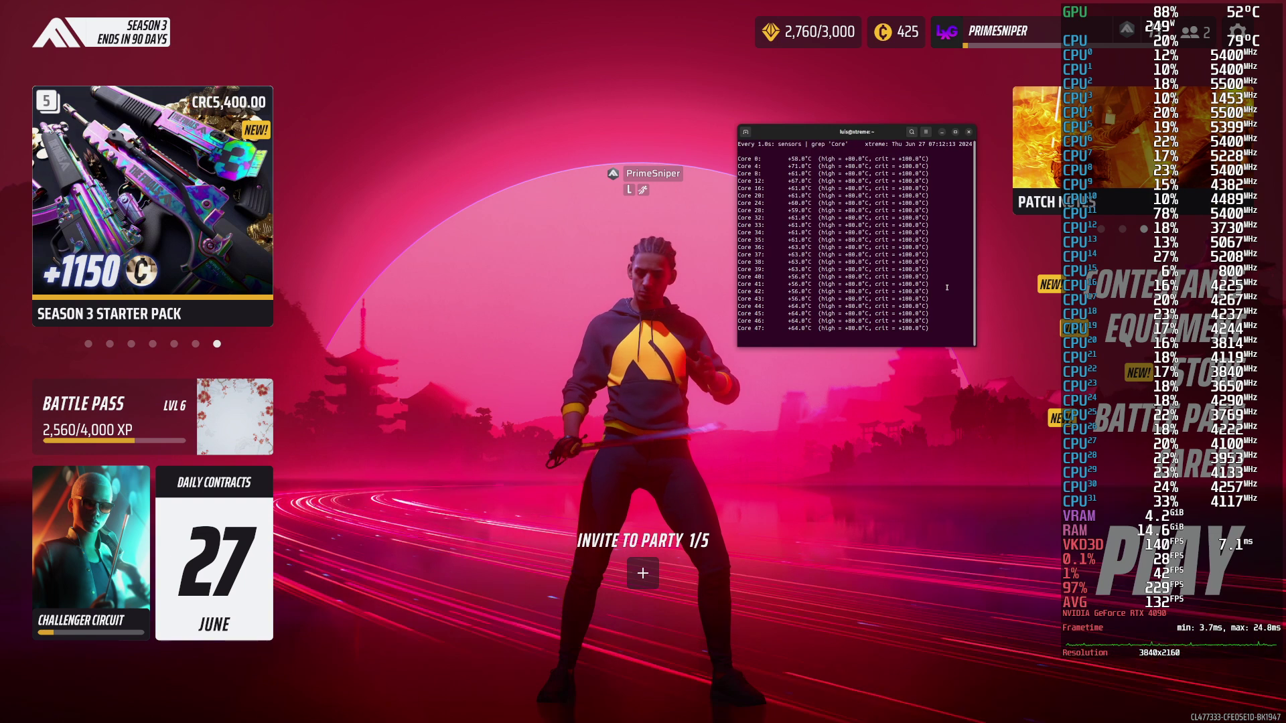
pyautogui.hotkey('ctrl', 'c')
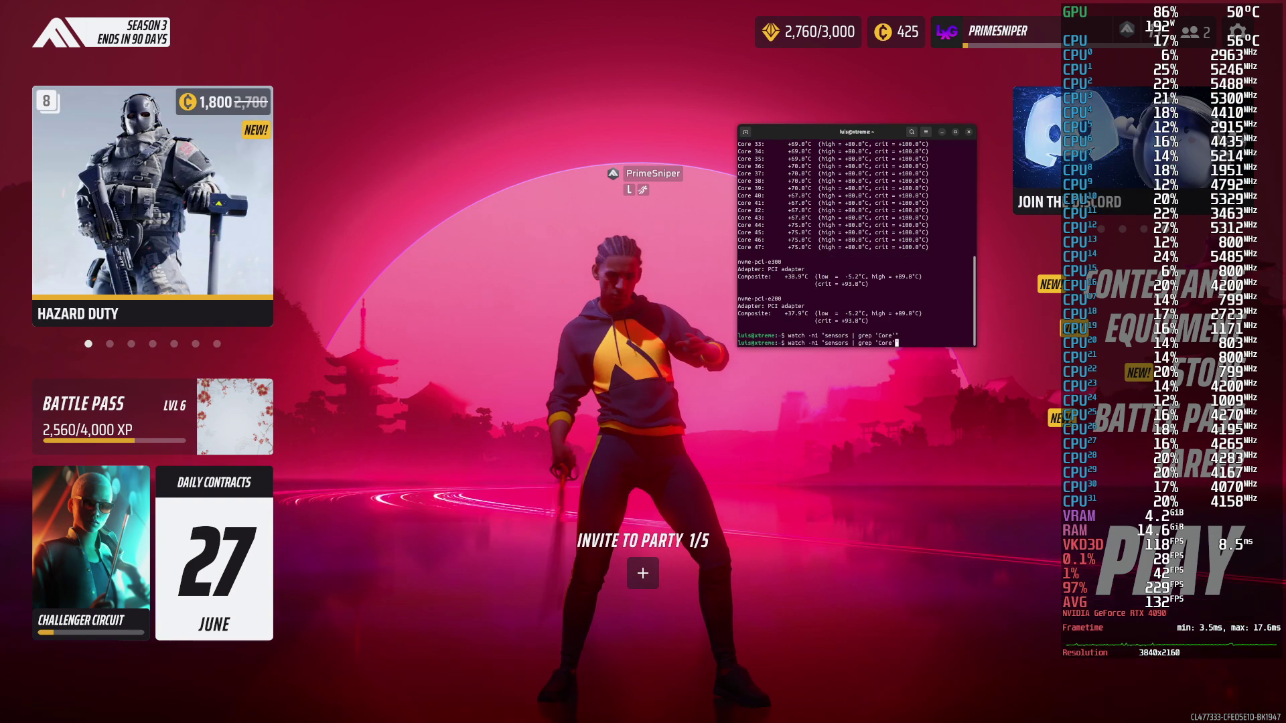
pyautogui.press('Return')
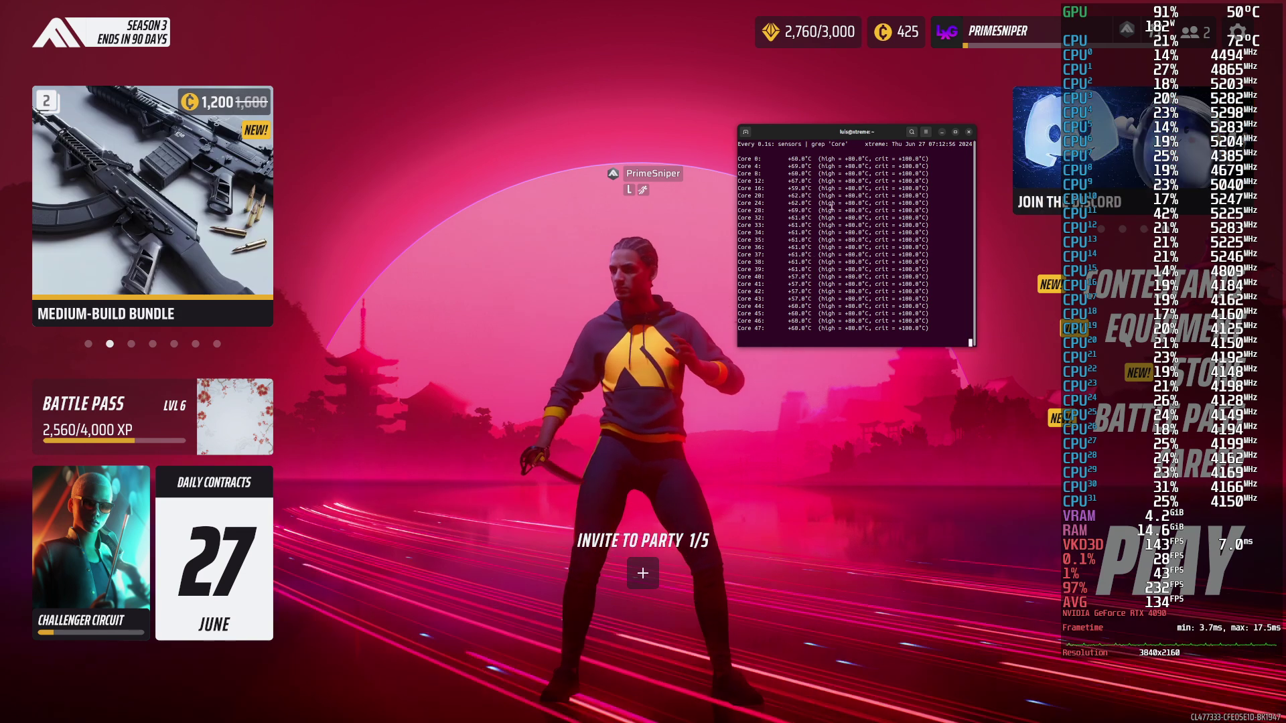
# Step: Turn CPU Boost off in the system quick settings, authenticate with the account password, and return to the game lobby
pyautogui.moveTo(729, 241)
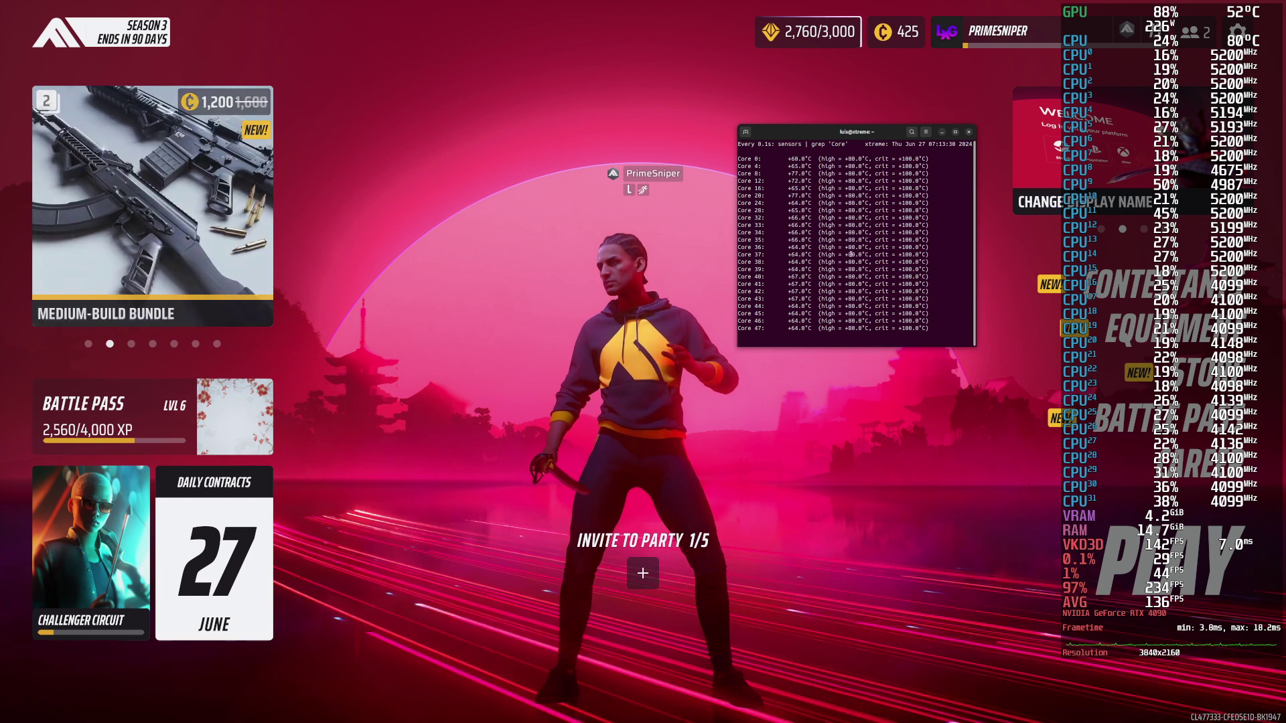
pyautogui.press('super')
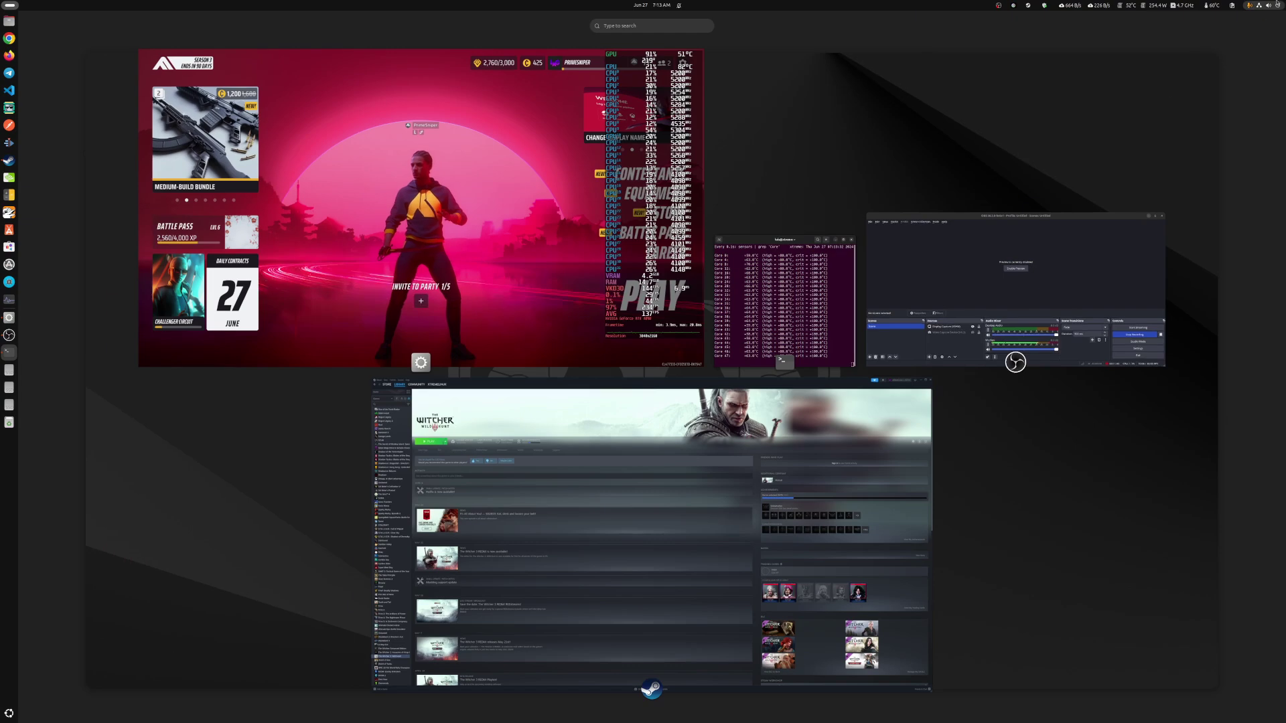
pyautogui.click(1159, 127)
pyautogui.click(677, 425)
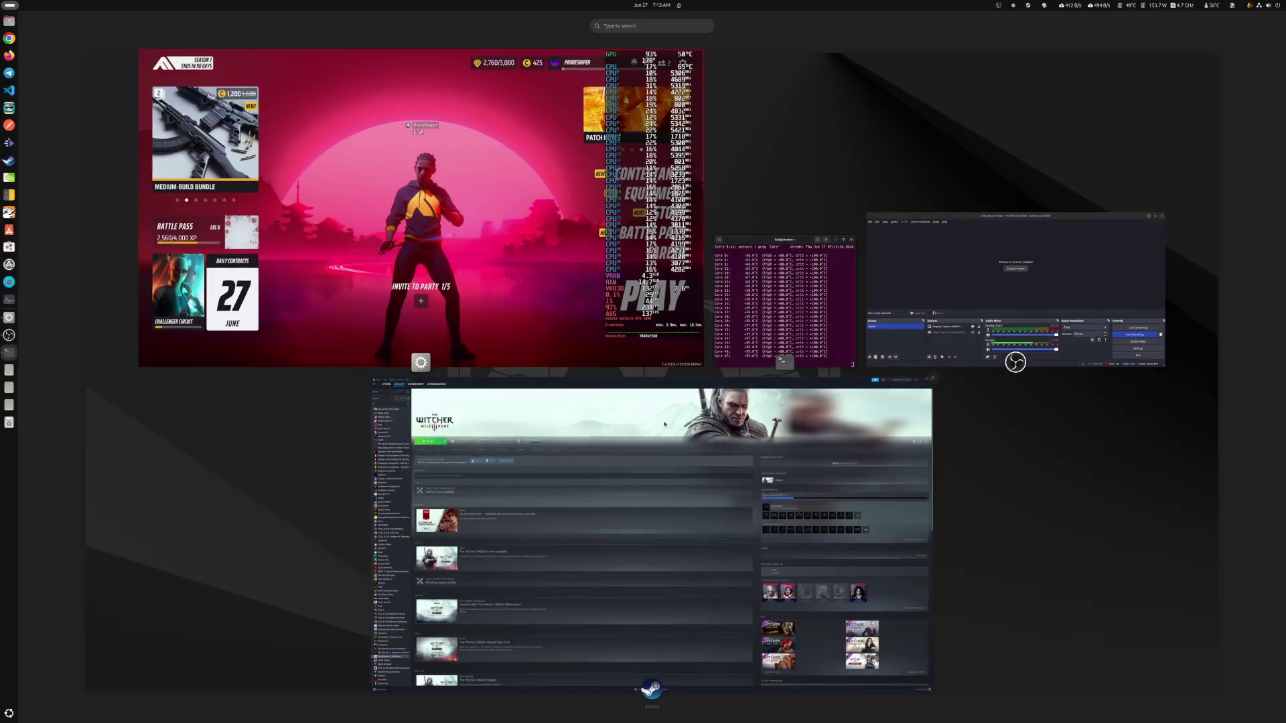
pyautogui.press('super')
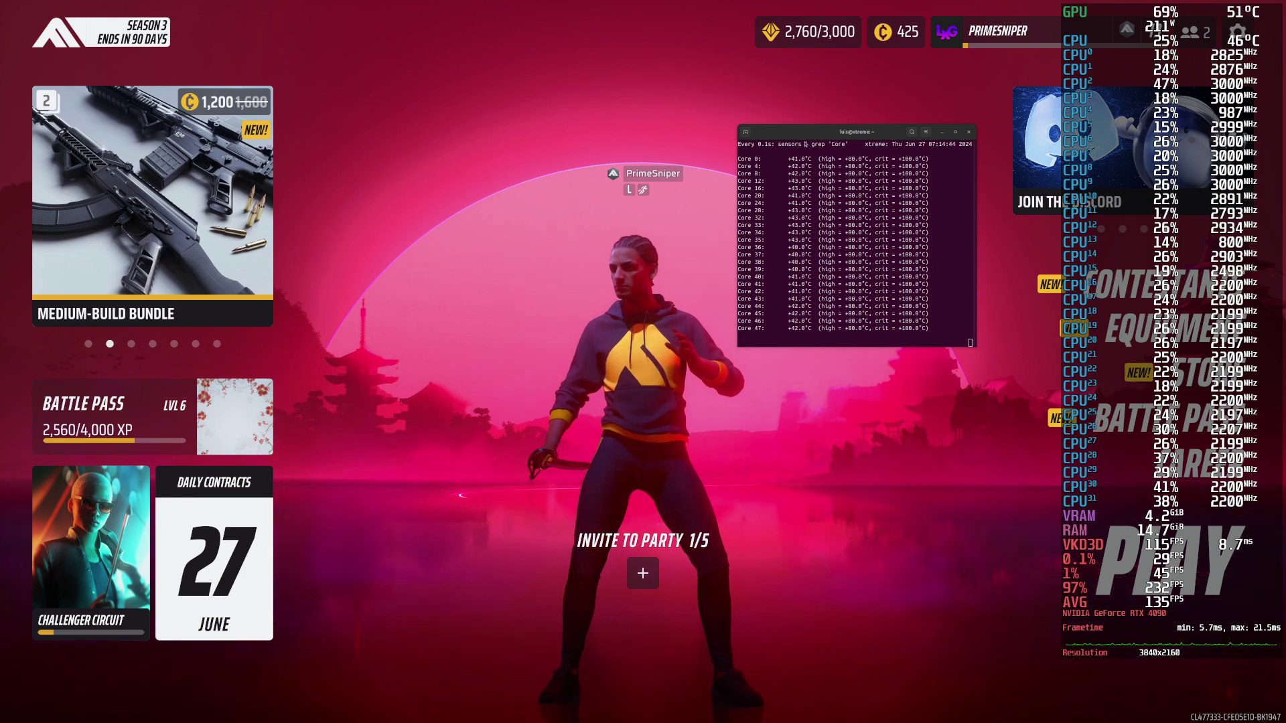
# Step: Stop the core temperature watch in the terminal and open .config/MangoHud/MangoHud.conf in nano
pyautogui.hotkey('ctrl', 'c')
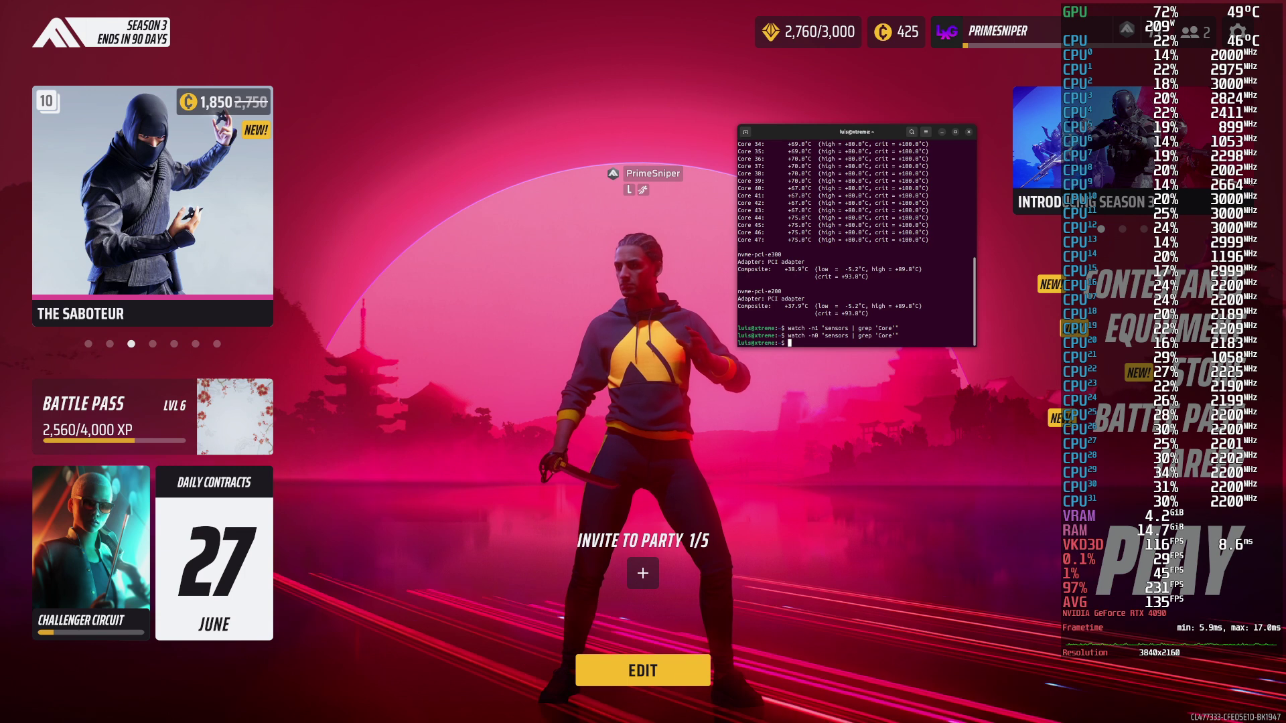
pyautogui.write('nano .config/MangoHud/MangoHud.conf')
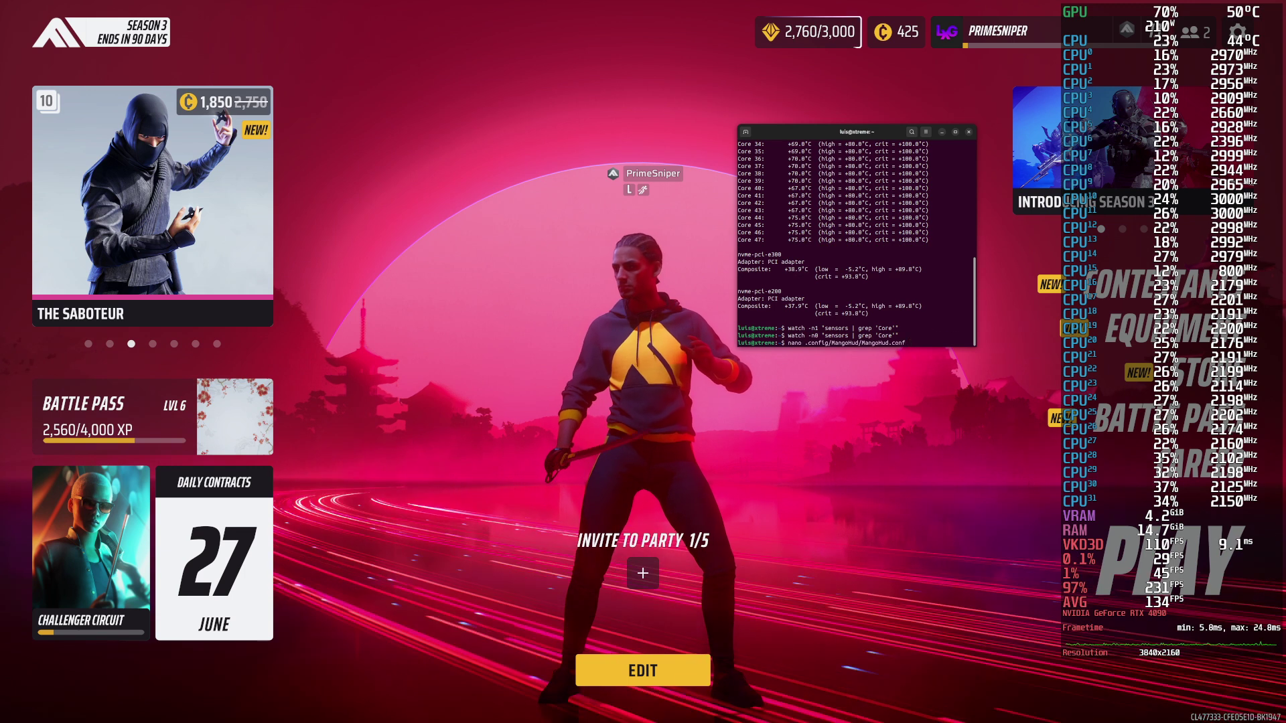
pyautogui.press('Return')
# Step: Delete the per-core load entry on the first line of the MangoHud config, save the file, and exit the terminal
pyautogui.hotkey('ctrl', 'k')
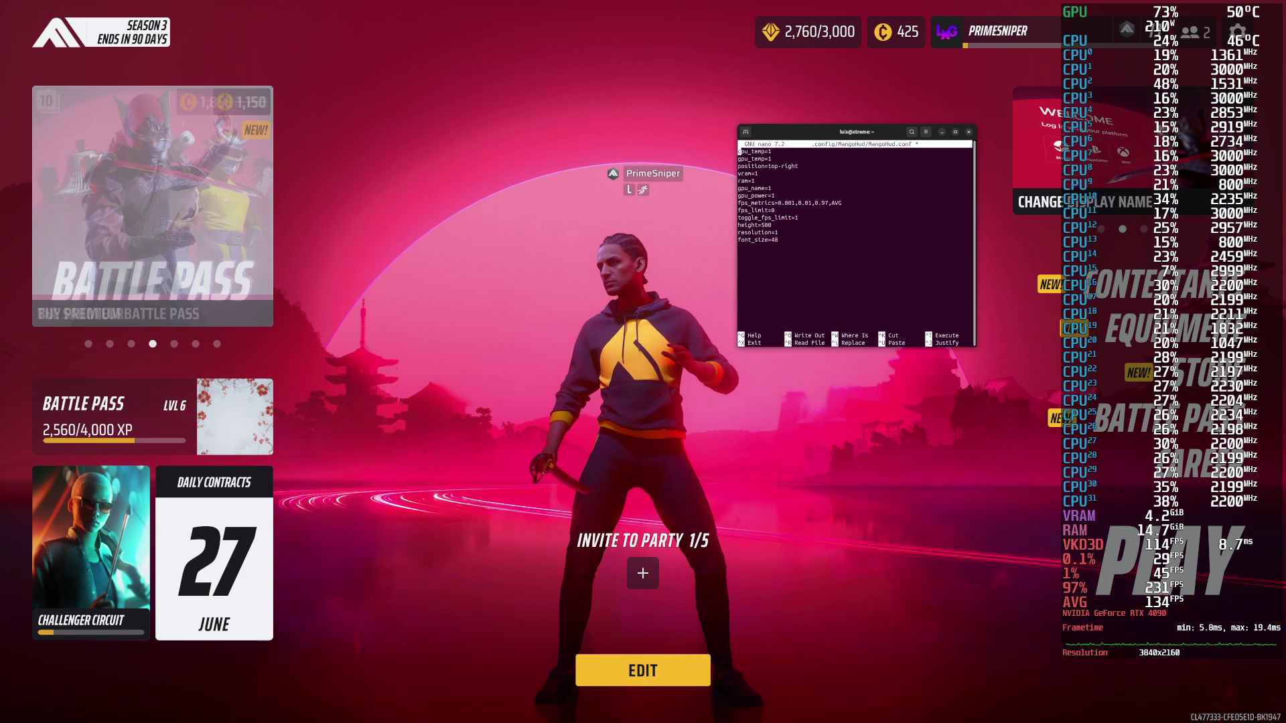
pyautogui.hotkey('ctrl', 'o')
pyautogui.press('Return')
pyautogui.hotkey('ctrl', 'x')
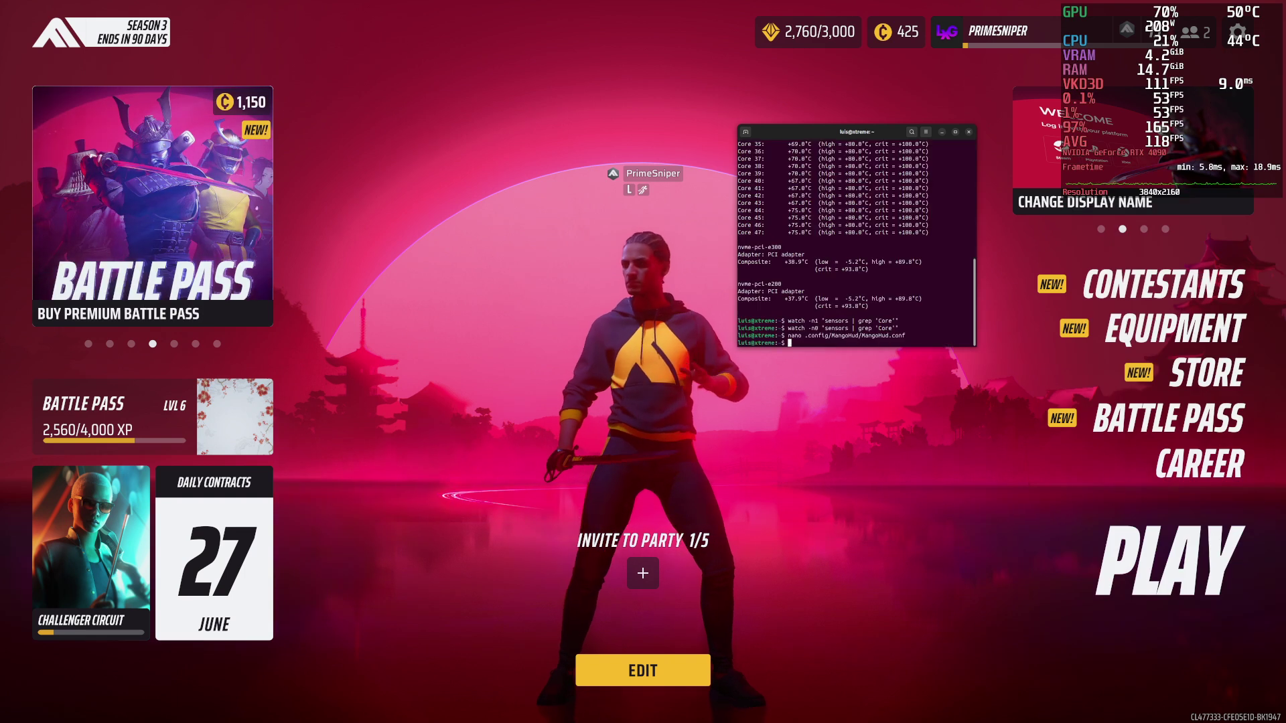
pyautogui.write('exit')
pyautogui.press('Return')
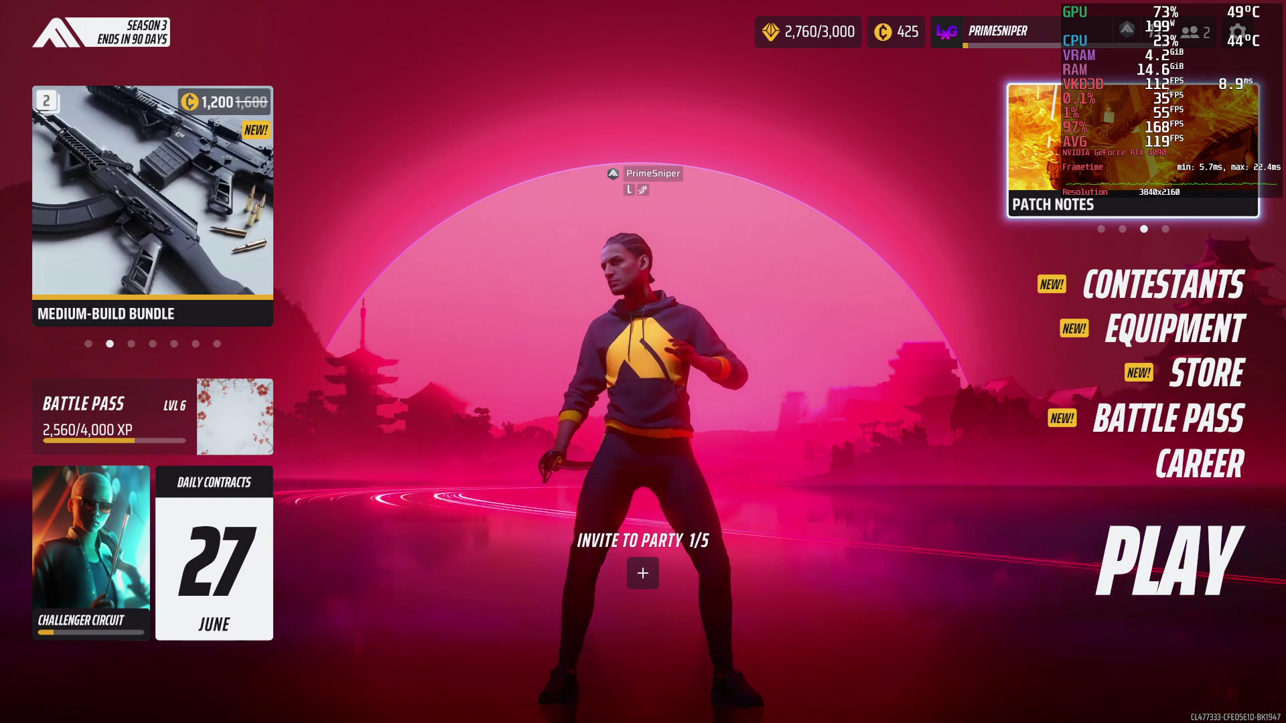
# Step: Turn CPU Boost on in the quick settings, authenticate with the account password, and go back to the lobby with the compact overlay
pyautogui.press('super')
pyautogui.click(1270, 5)
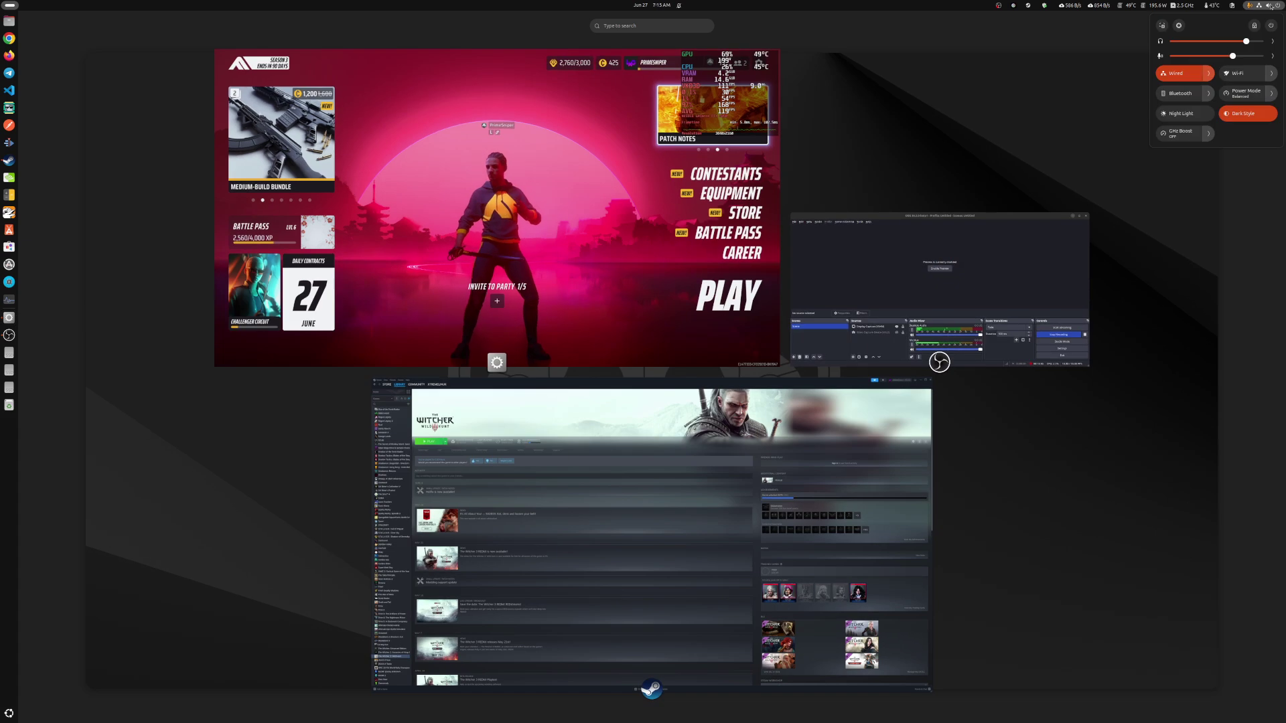
pyautogui.click(1180, 131)
pyautogui.click(667, 427)
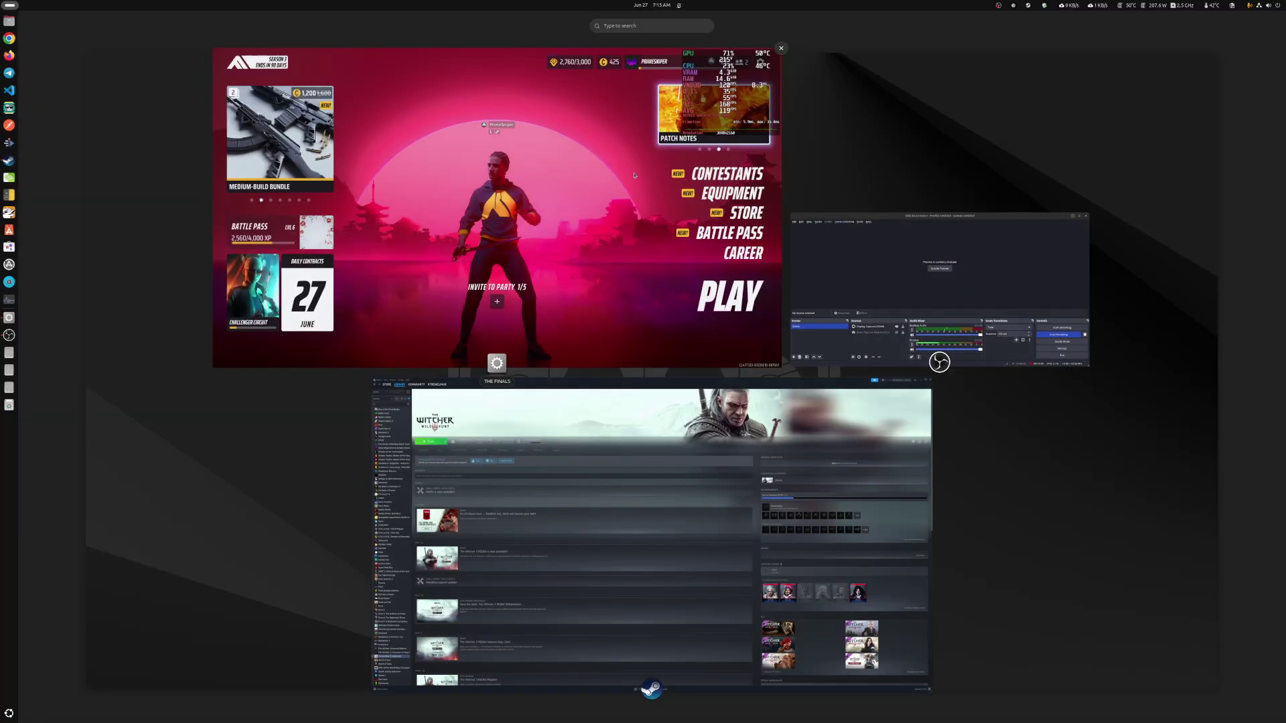
pyautogui.press('super')
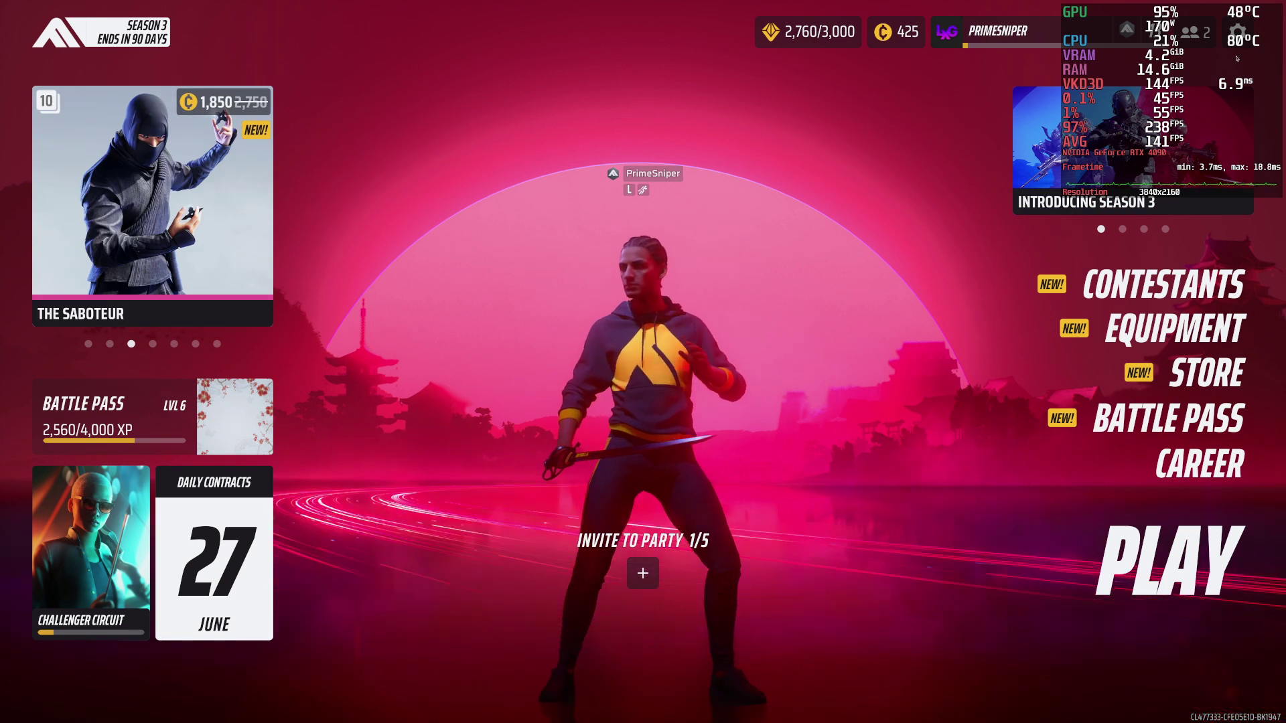
# Step: Turn CPU Boost off with the account password, check the power mode and boost state in the quick settings, and return to the lobby
pyautogui.press('super')
pyautogui.click(1262, 5)
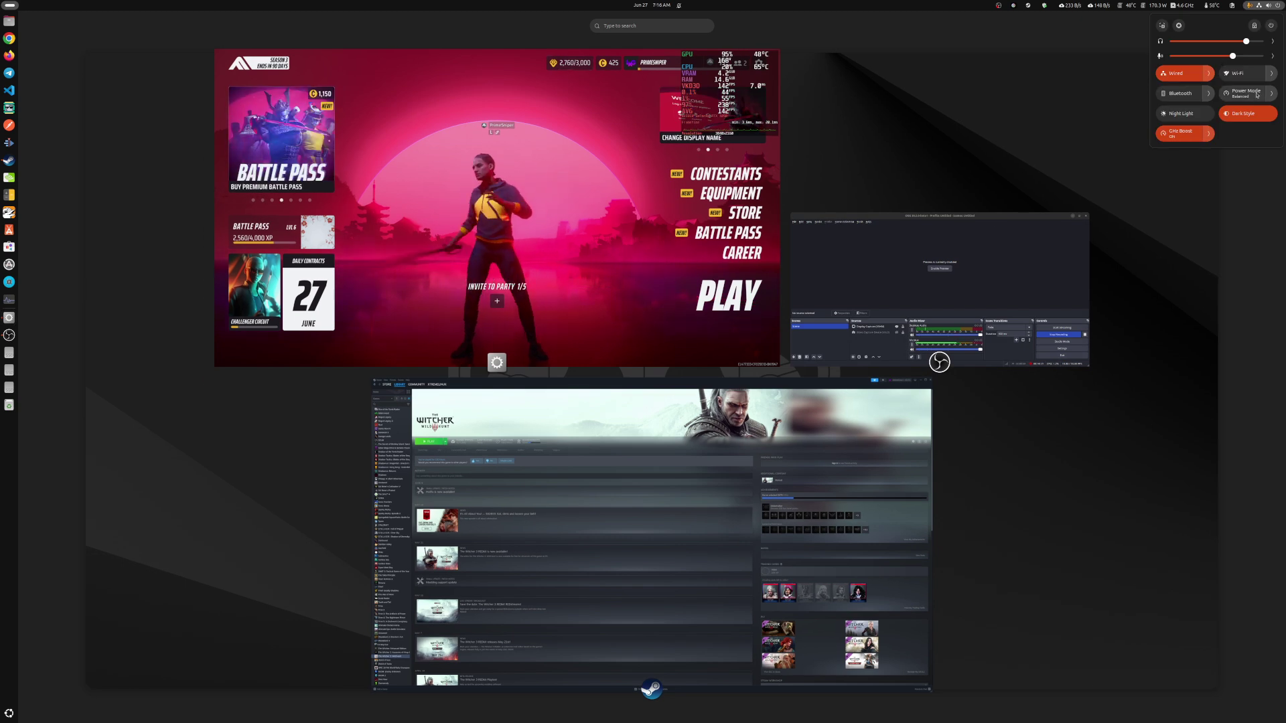
pyautogui.click(1178, 134)
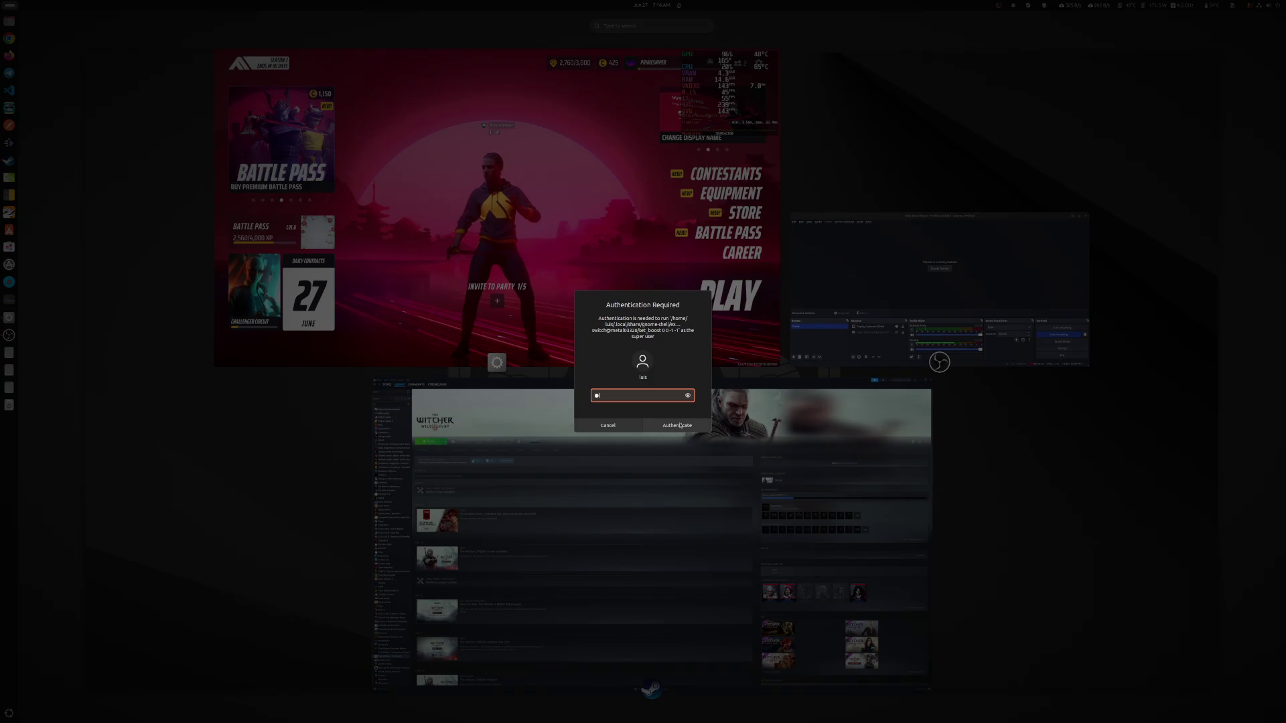
pyautogui.click(681, 425)
pyautogui.click(1262, 4)
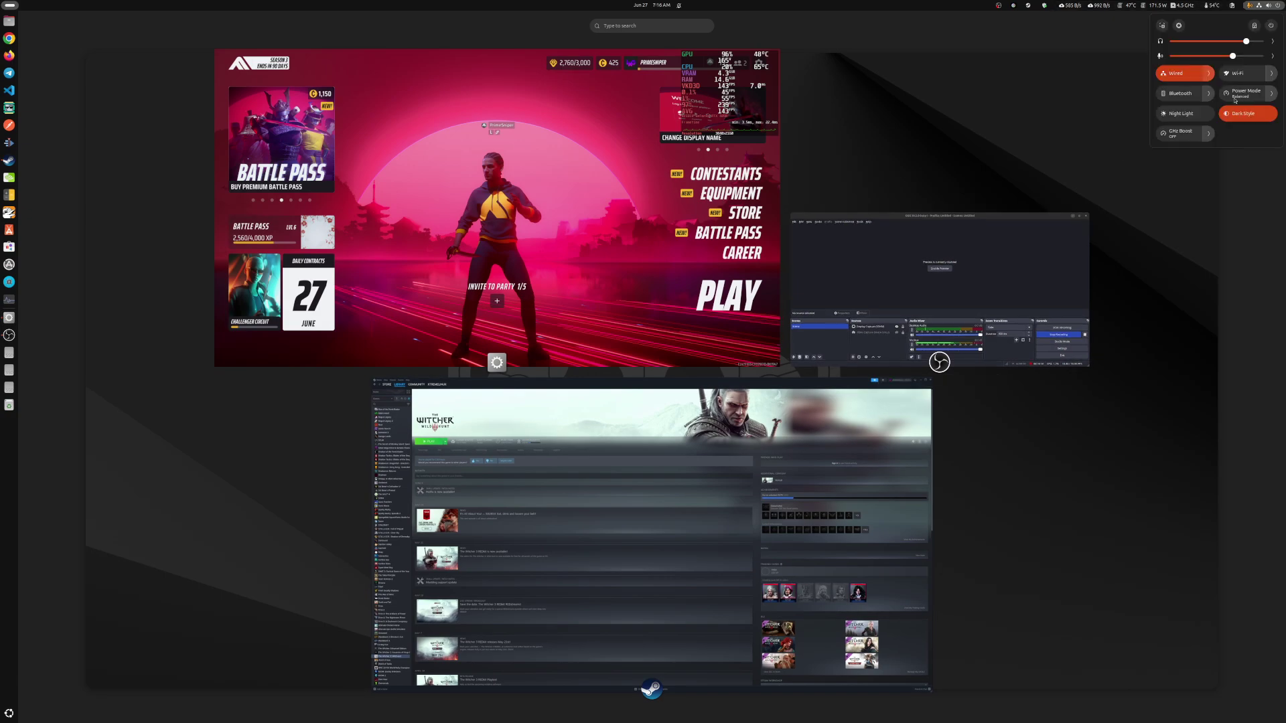
pyautogui.click(648, 158)
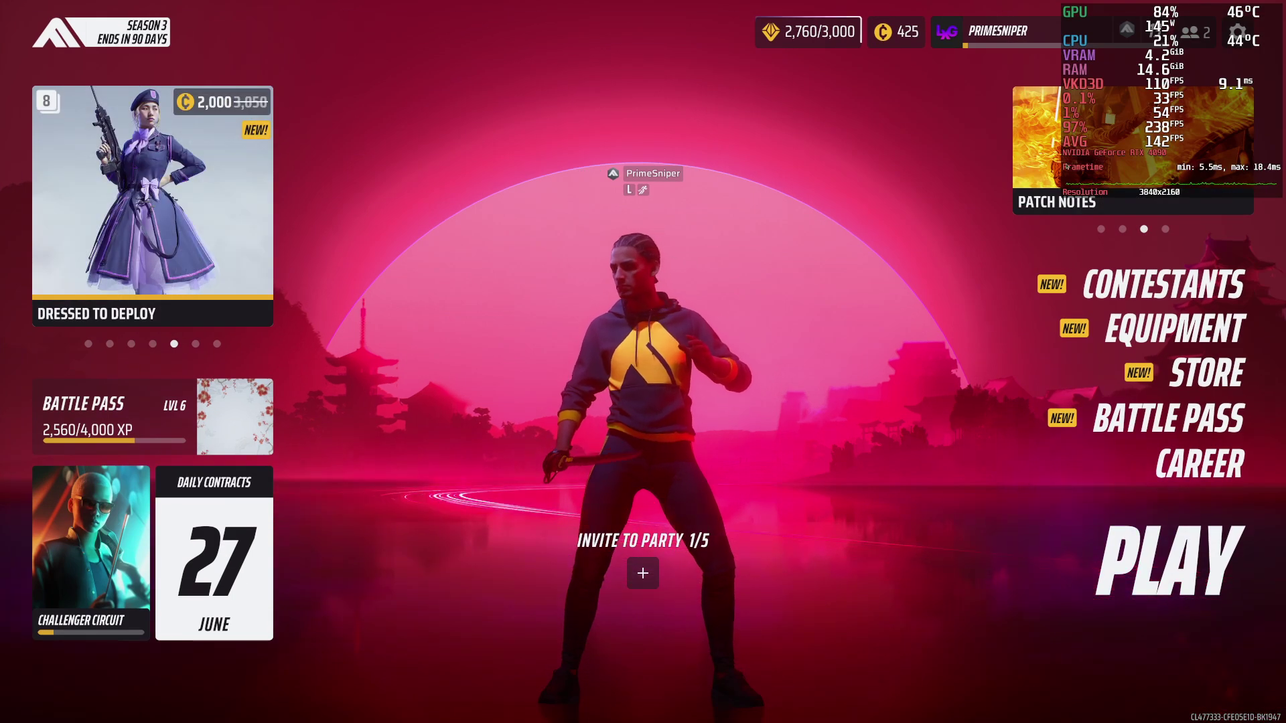
# Step: With the power mode on Performance, turn CPU Boost back on, authenticating with the account password, and return to the lobby
pyautogui.press('super')
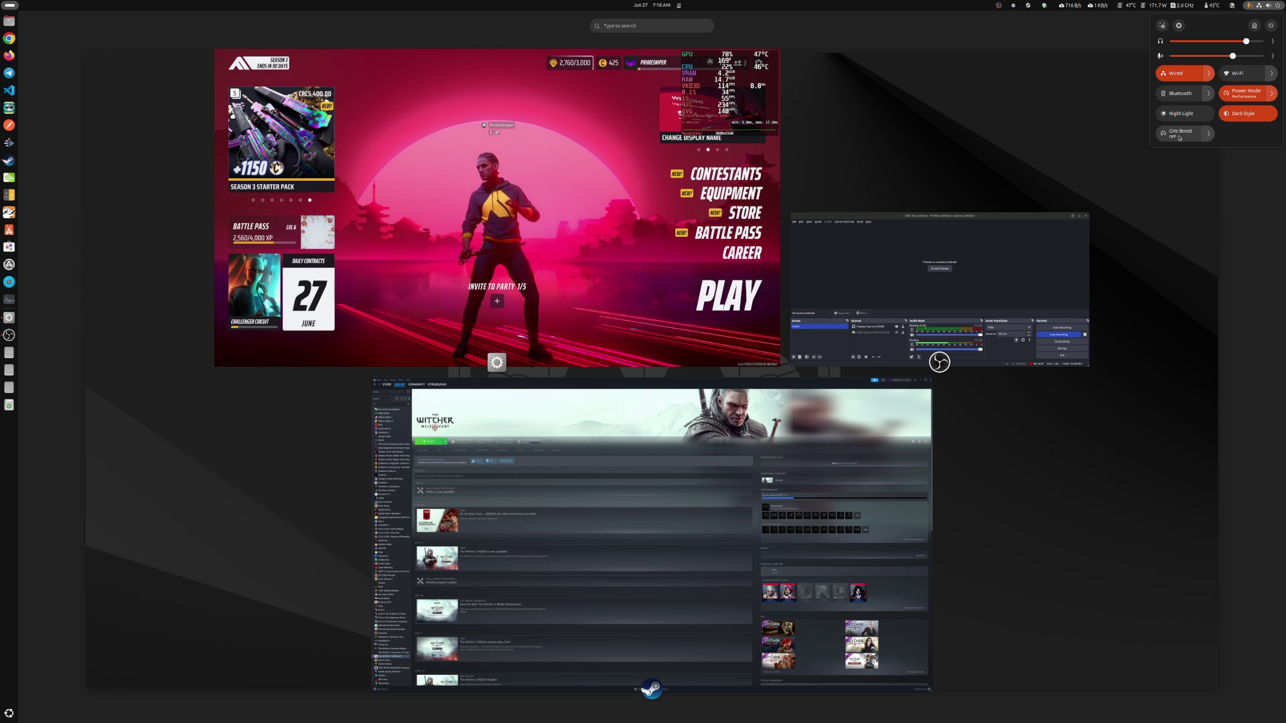
pyautogui.click(1179, 138)
pyautogui.click(690, 432)
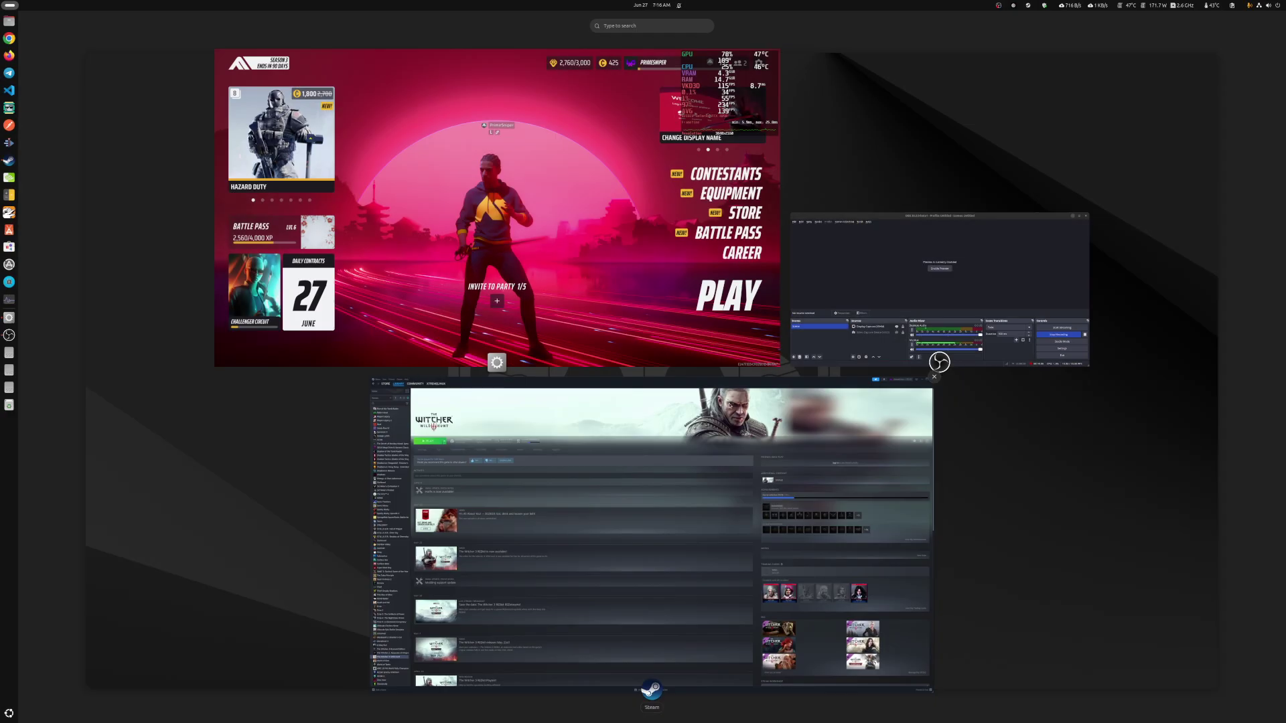
pyautogui.press('Escape')
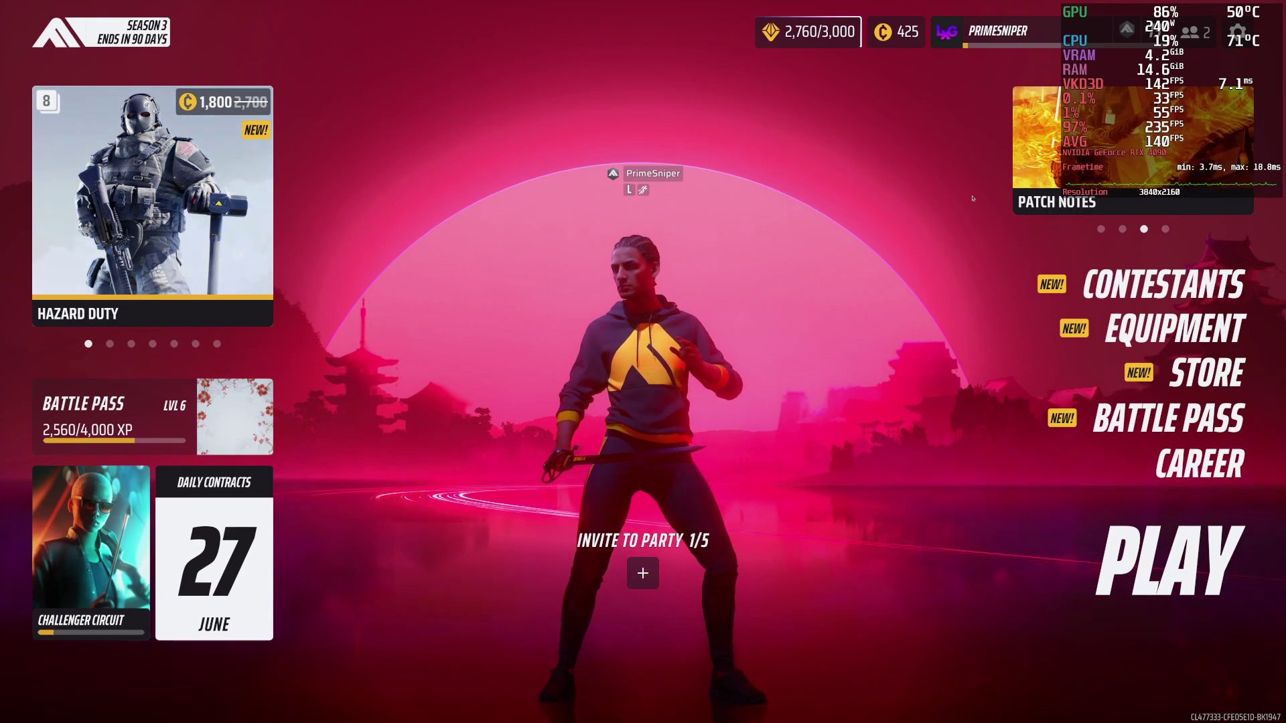
# Step: Switch the power mode to Balanced, view the overlay in the lobby, and set the power mode back to Performance
pyautogui.press('super')
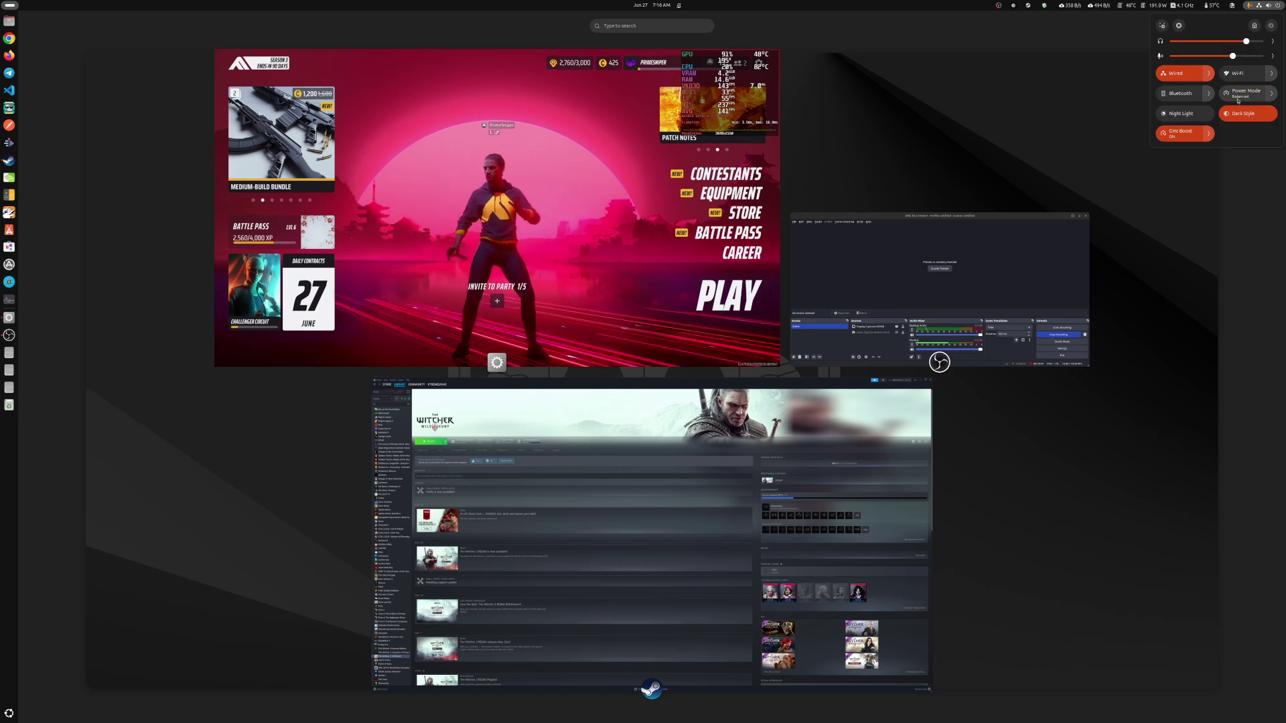
pyautogui.press('super')
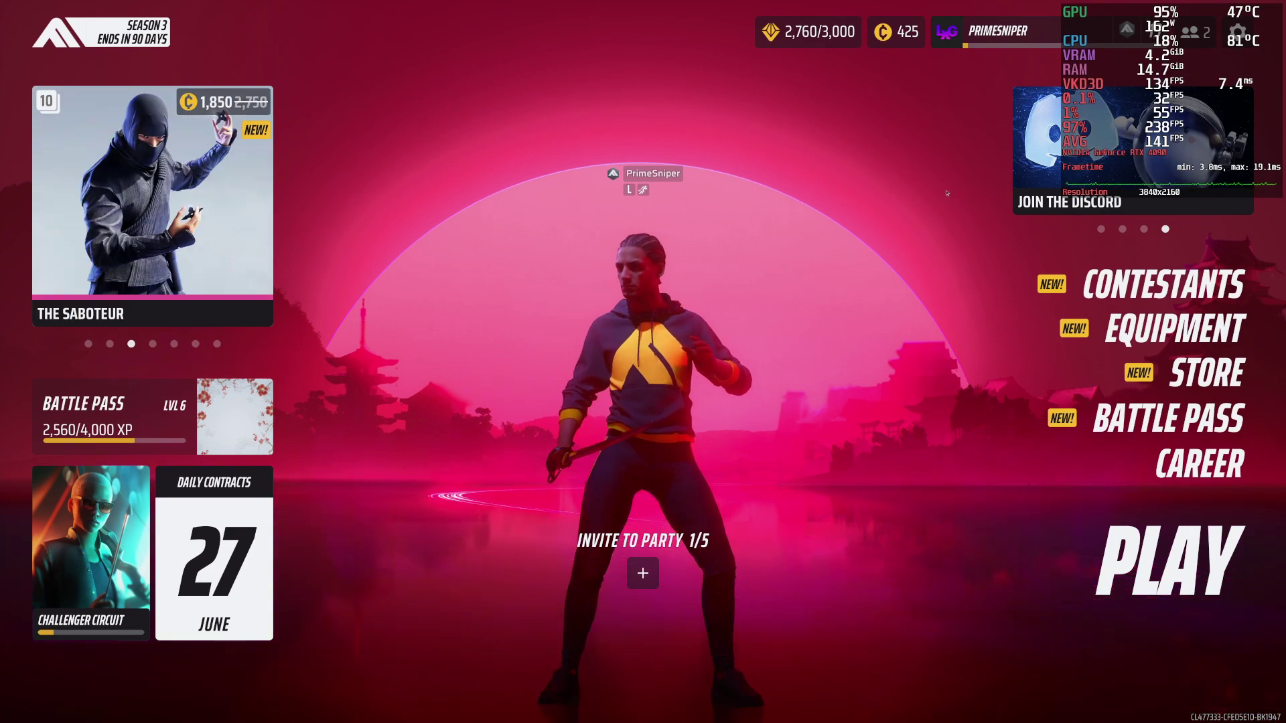
pyautogui.press('super')
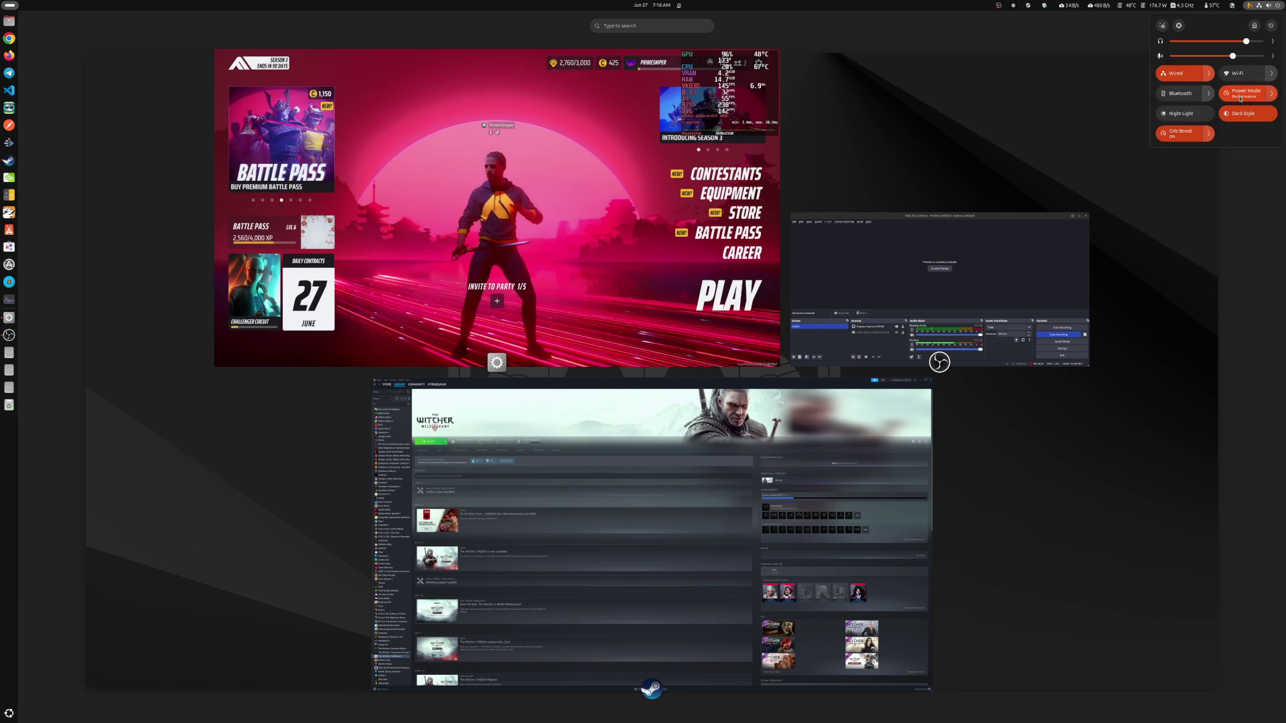
pyautogui.click(623, 192)
pyautogui.click(623, 192)
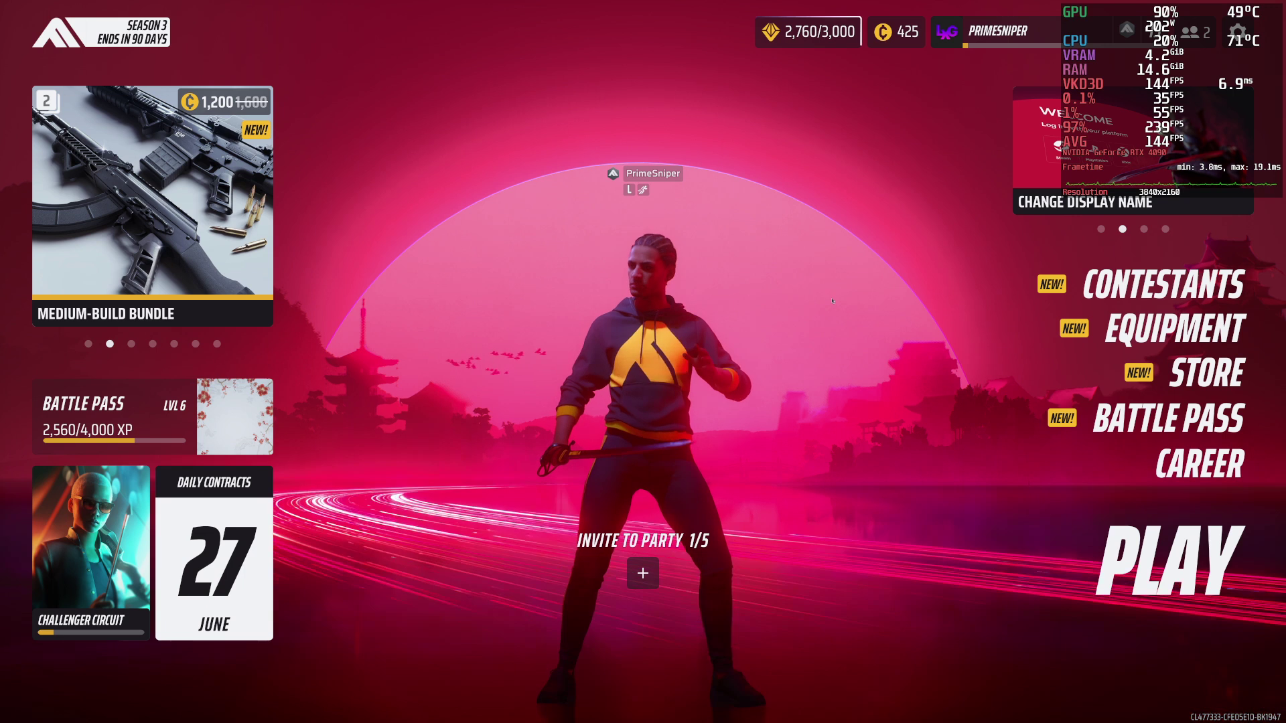
pyautogui.moveTo(663, 406)
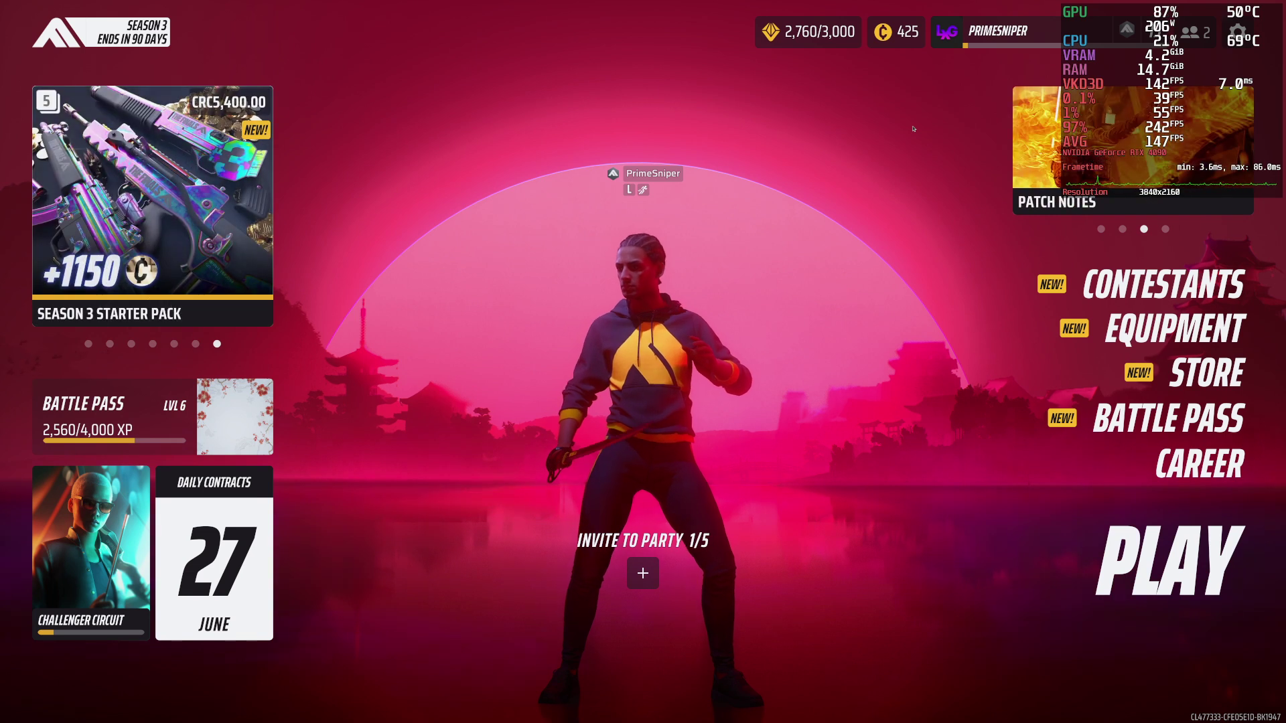
# Step: Bring up a new terminal over the game, move it toward the screen centre, and open .config/MangoHud/MangoHud.conf in nano
pyautogui.hotkey('alt', 'Tab')
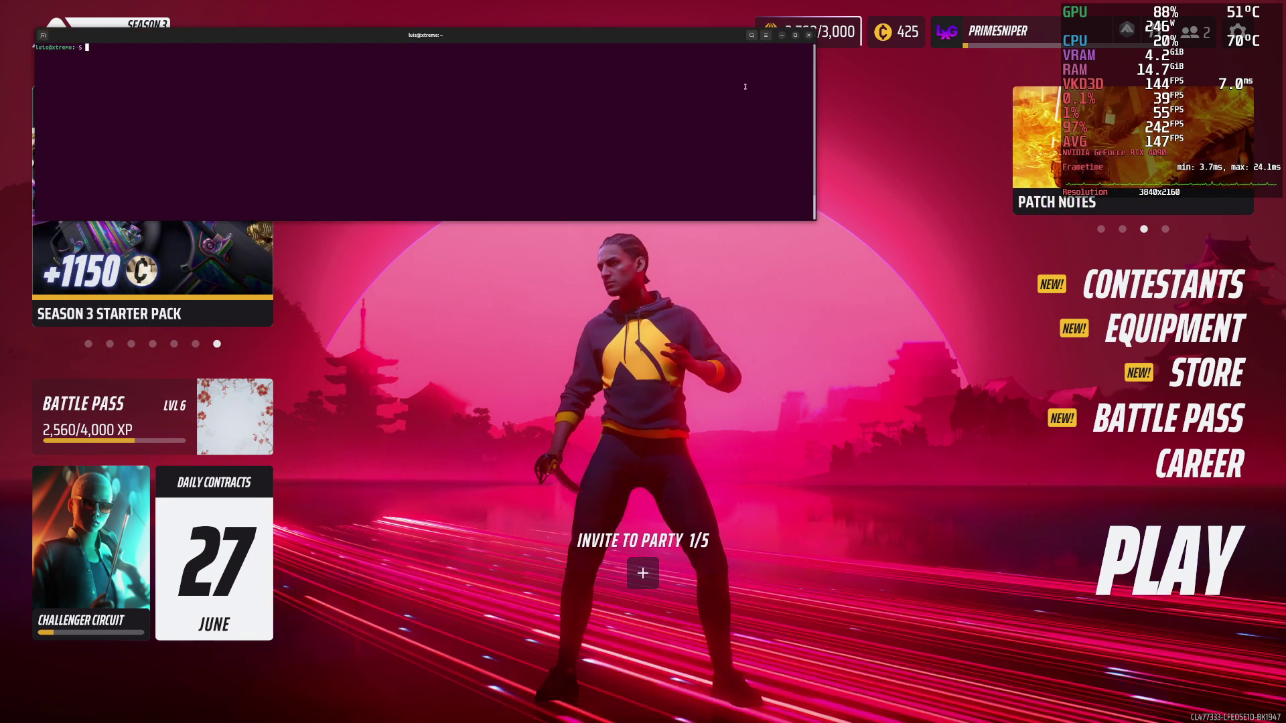
pyautogui.moveTo(474, 37); pyautogui.dragTo(783, 213)
pyautogui.write('nano .config/MangoHud/MangoHud.conf')
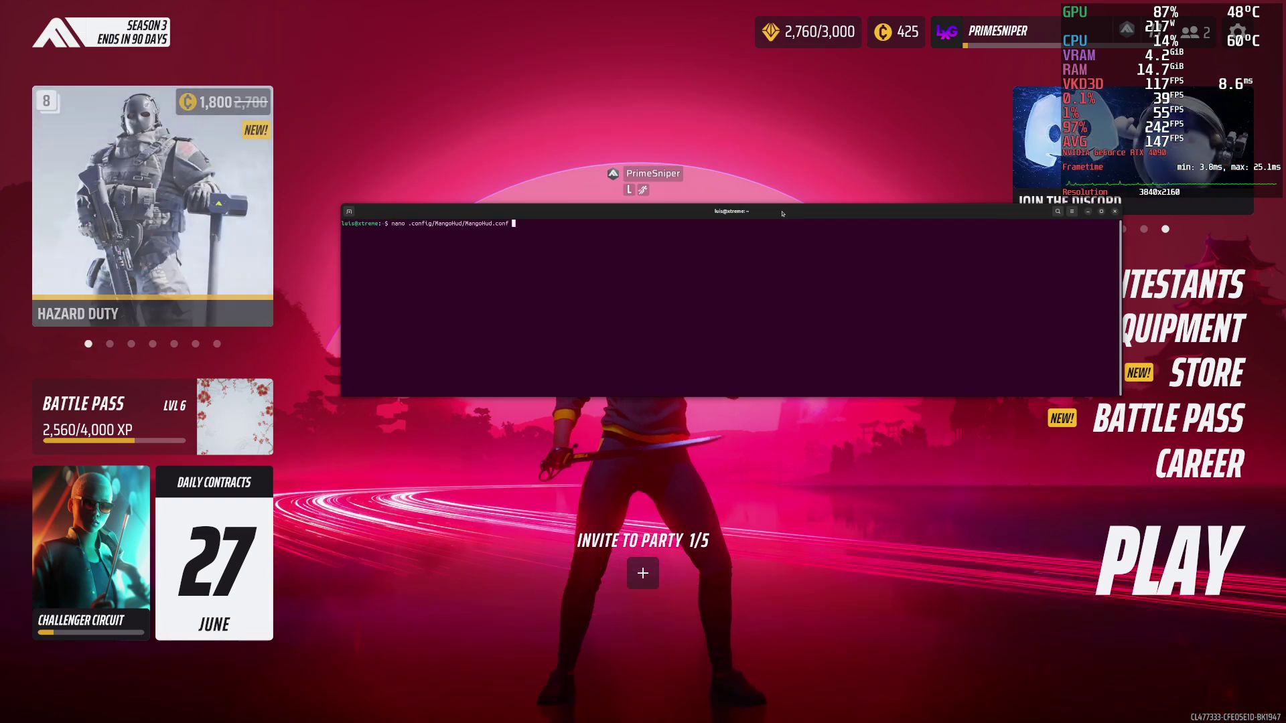
pyautogui.press('Return')
# Step: Add core_load=1 as the first line of the MangoHud config, save it, and move the terminal away from the overlay
pyautogui.press('Return')
pyautogui.press('Up')
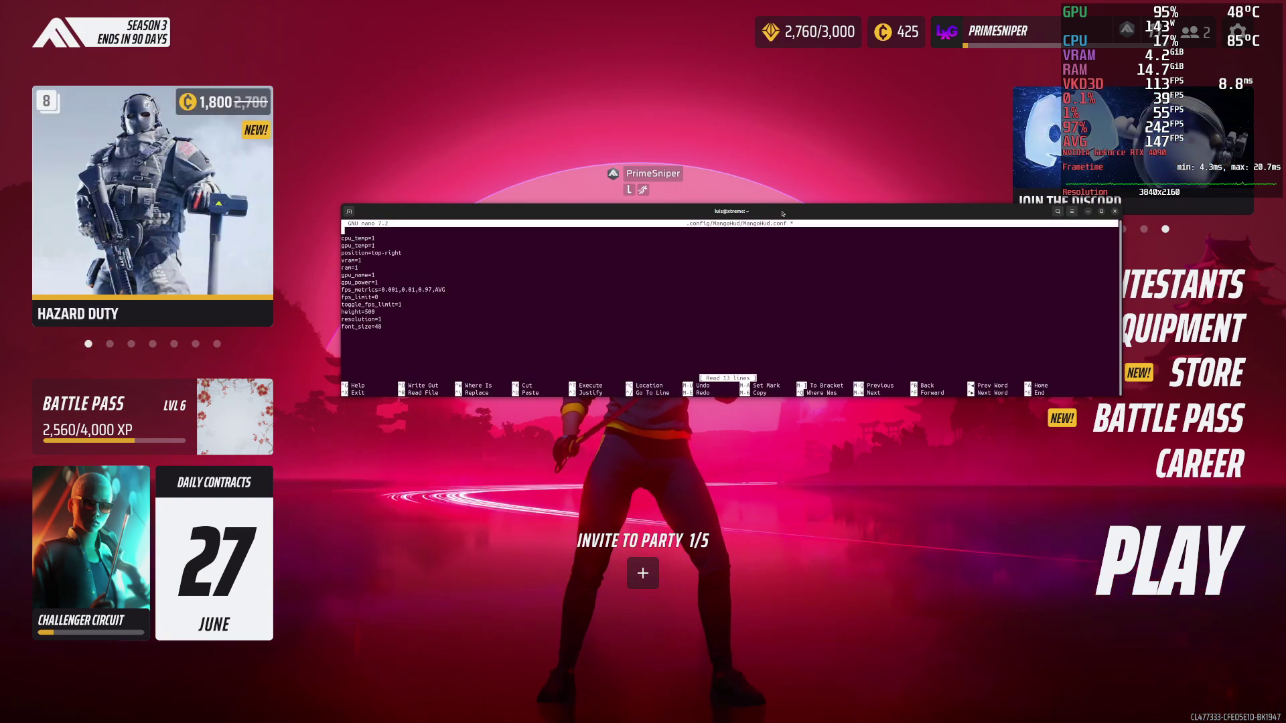
pyautogui.write('core_load=1')
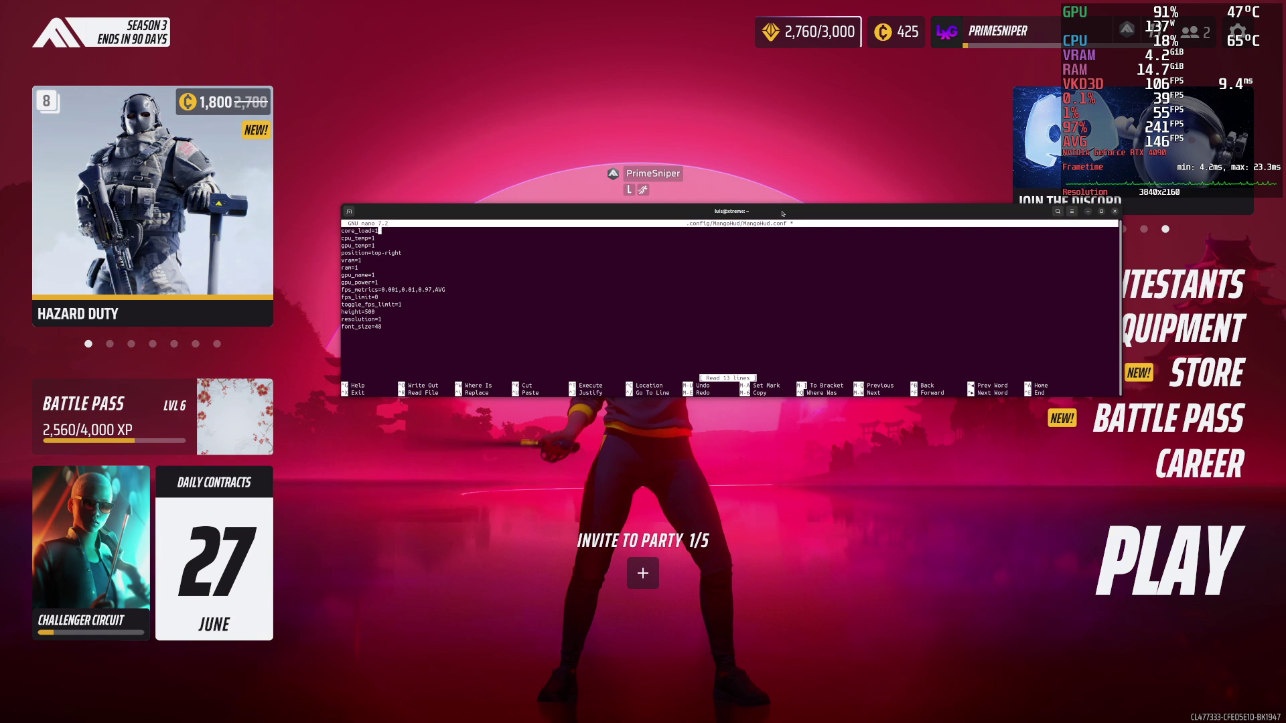
pyautogui.hotkey('ctrl', 's')
pyautogui.moveTo(956, 210); pyautogui.dragTo(853, 191)
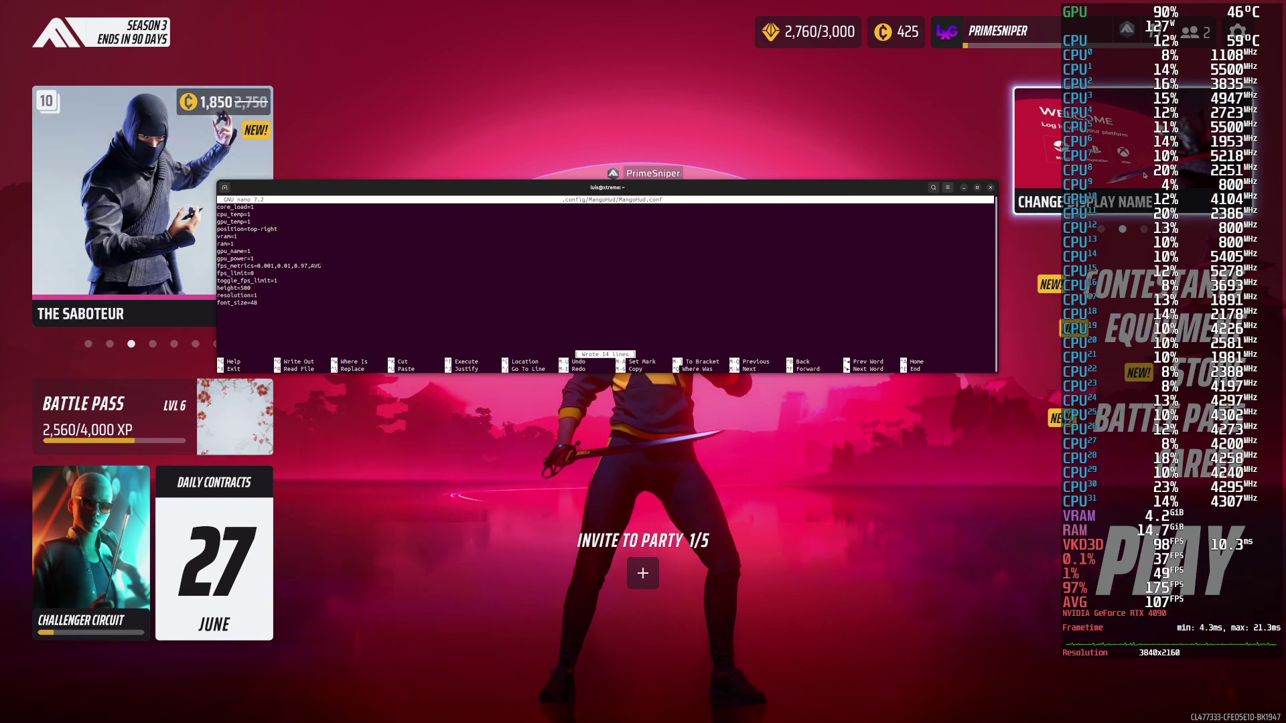
# Step: Turn CPU Boost off under the Performance power mode, authenticate with the account password, and return to the lobby
pyautogui.press('super')
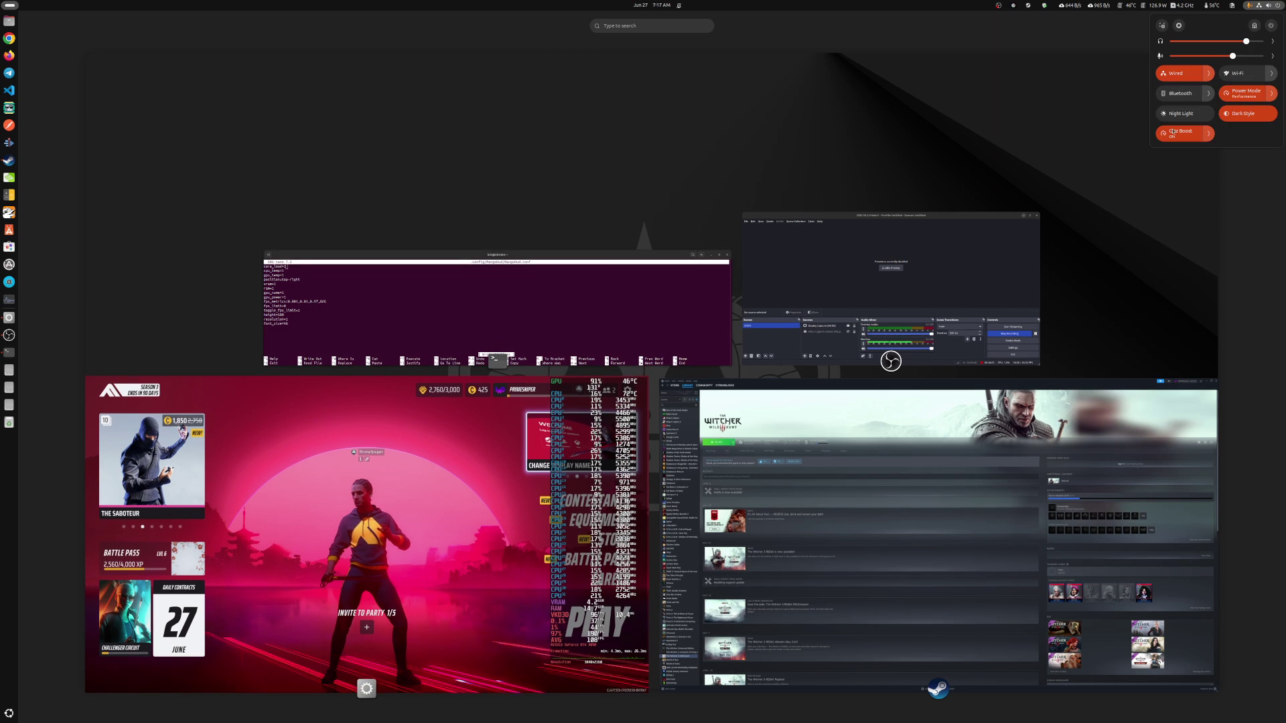
pyautogui.click(1172, 132)
pyautogui.click(676, 425)
pyautogui.press('super')
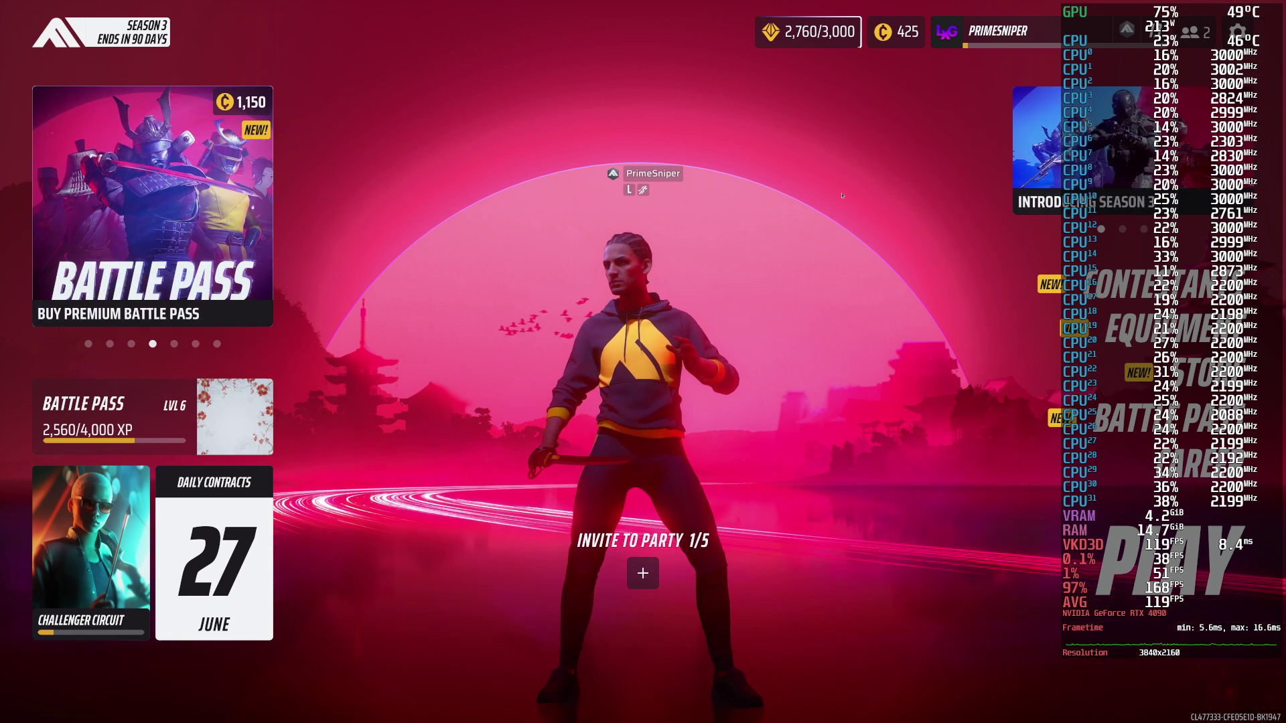
# Step: Turn CPU Boost on to view the per-core clocks in the lobby, and switch it off again
pyautogui.press('super')
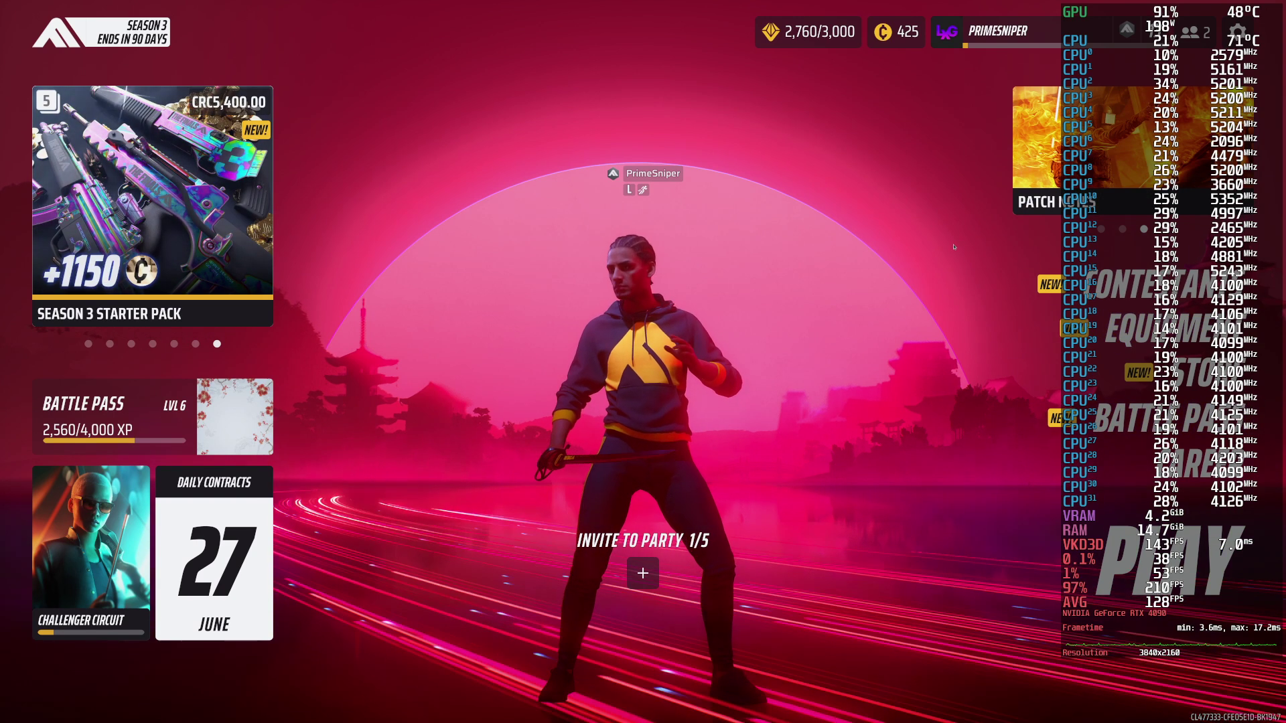
pyautogui.press('super')
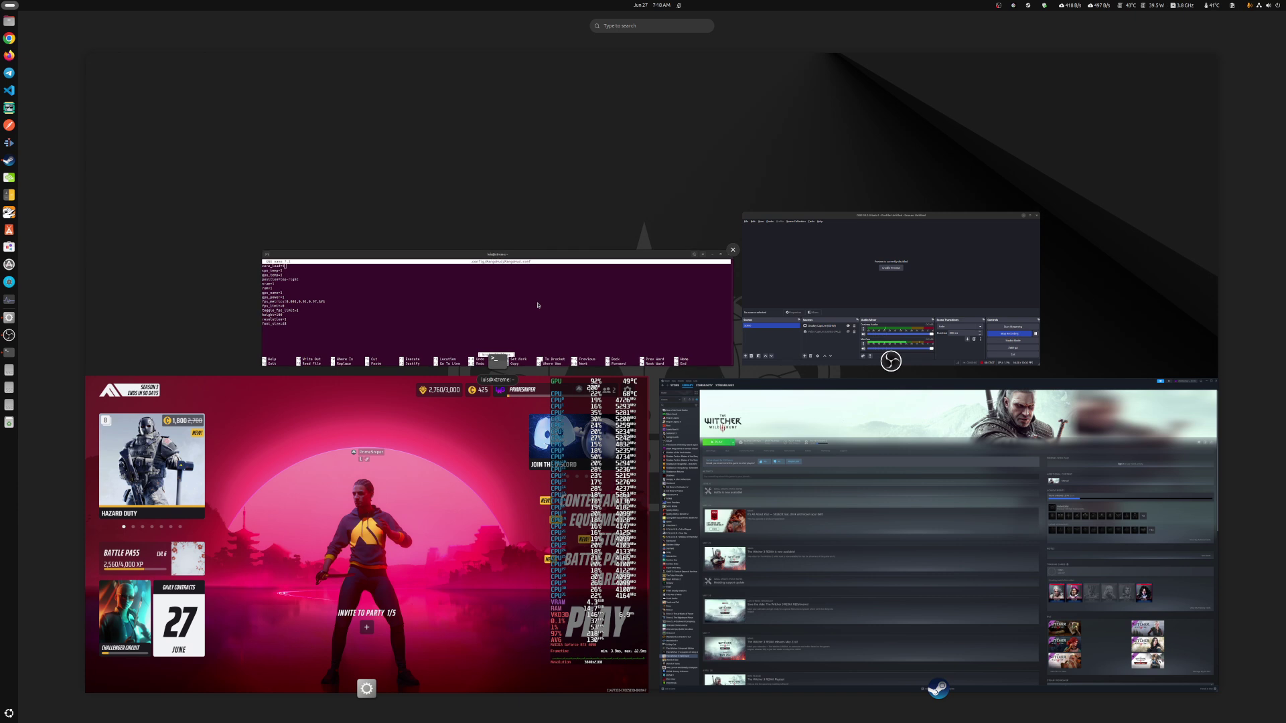
pyautogui.press('super')
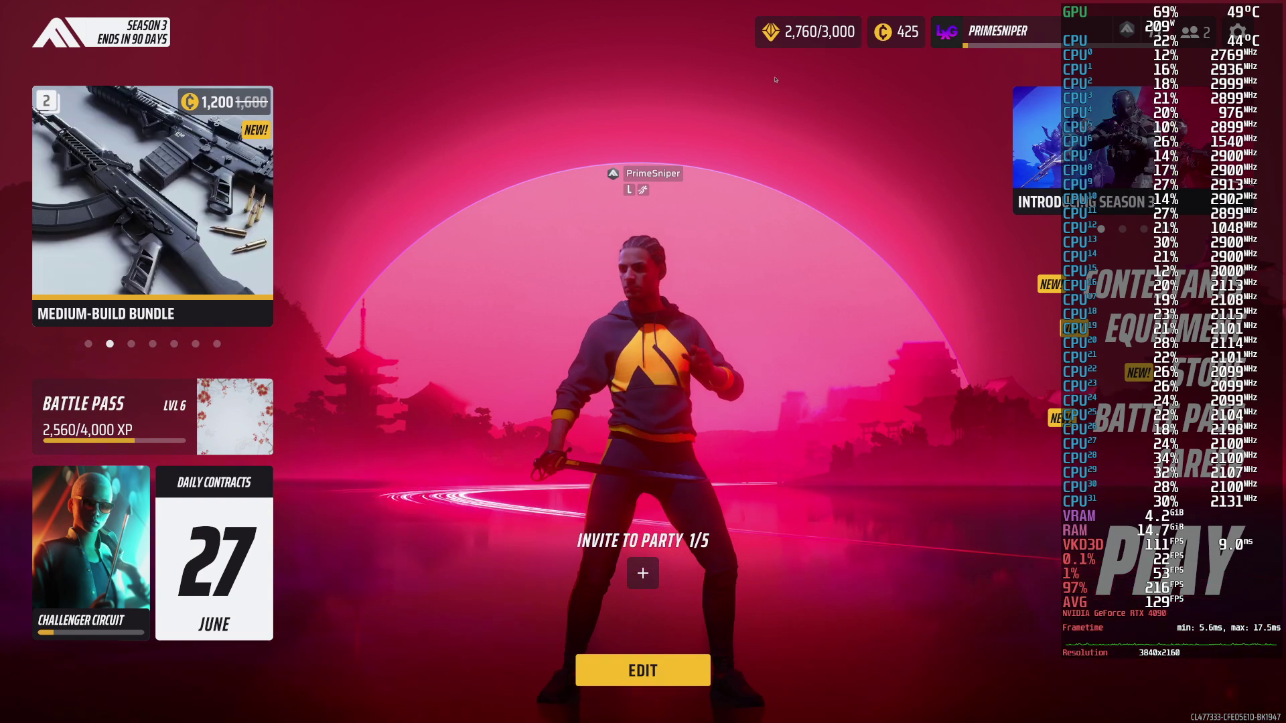
# Step: Delete the core_load=1 line from the MangoHud config, save it, and close the terminal to return to the desktop overview
pyautogui.hotkey('alt', 'Tab')
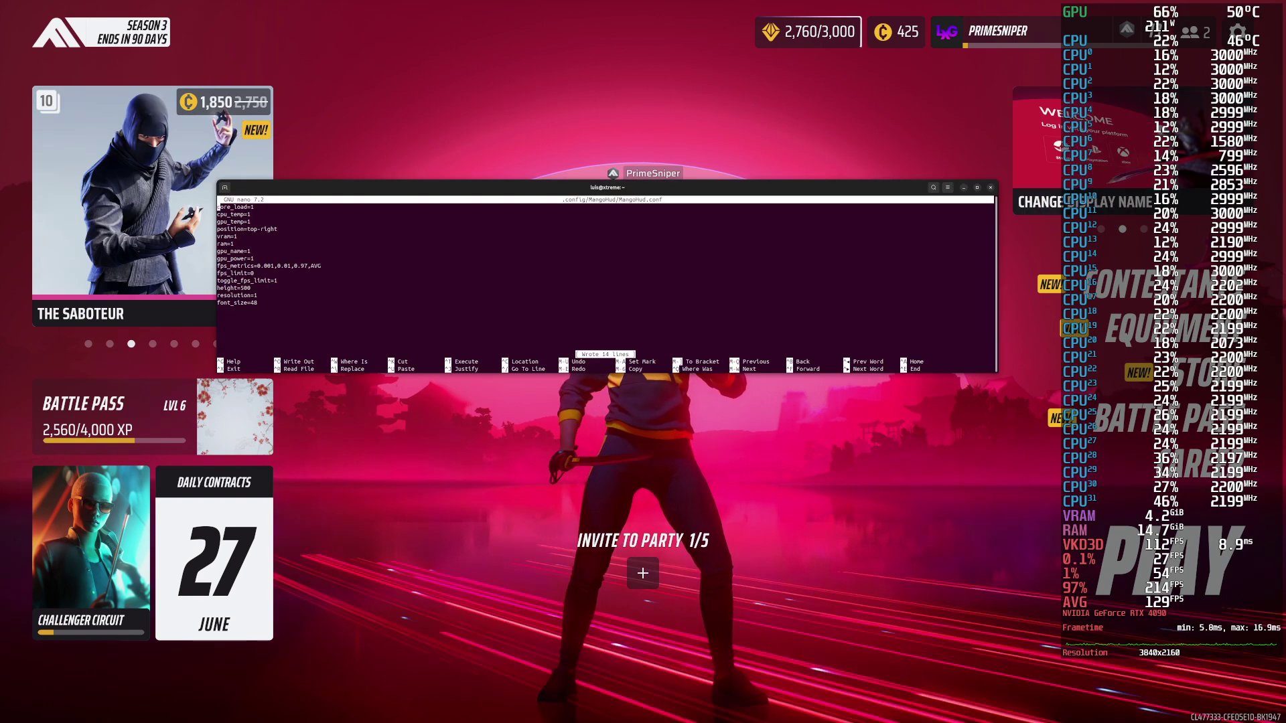
pyautogui.hotkey('ctrl', 'k')
pyautogui.hotkey('ctrl', 'o')
pyautogui.press('Return')
pyautogui.hotkey('ctrl', 'x')
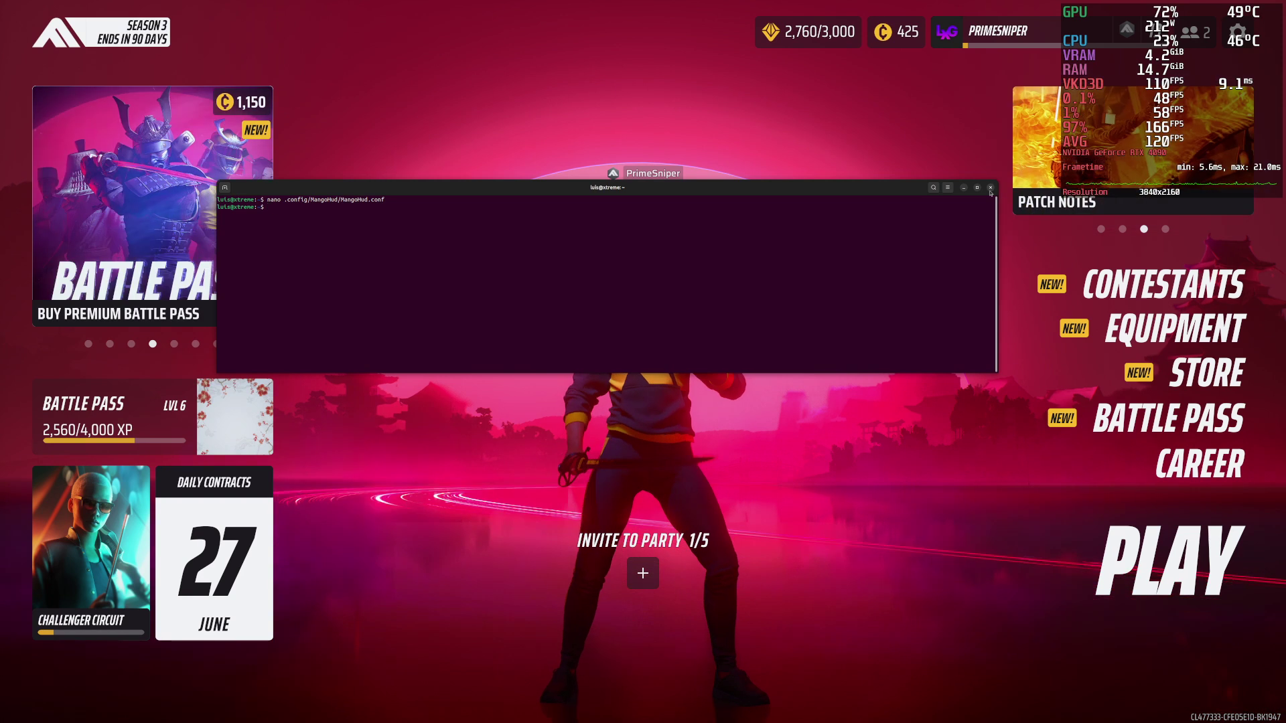
pyautogui.click(913, 169)
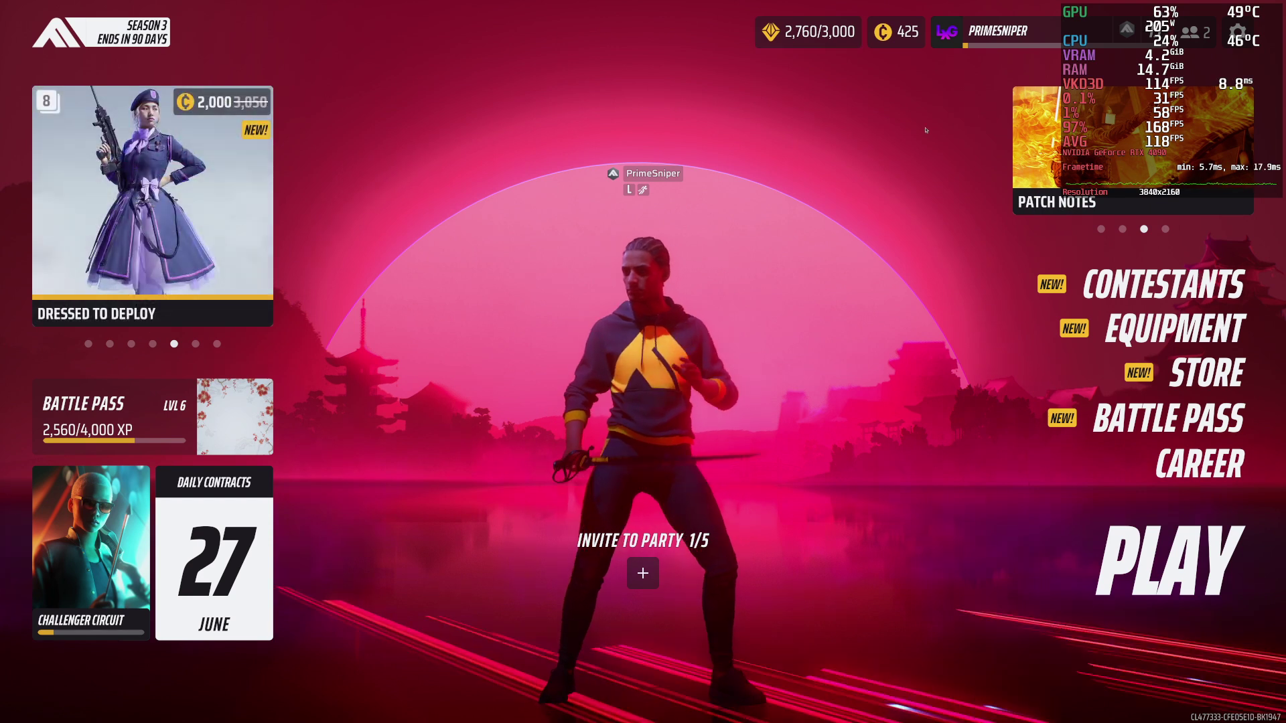
pyautogui.press('super')
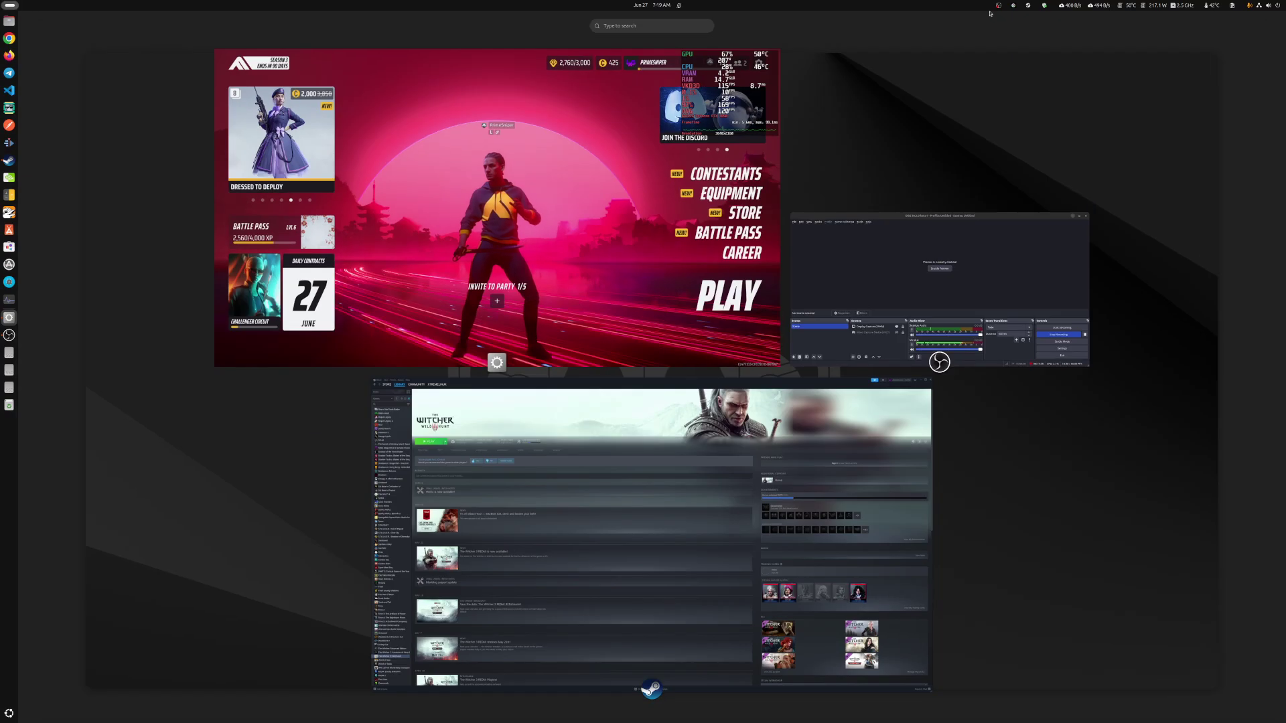